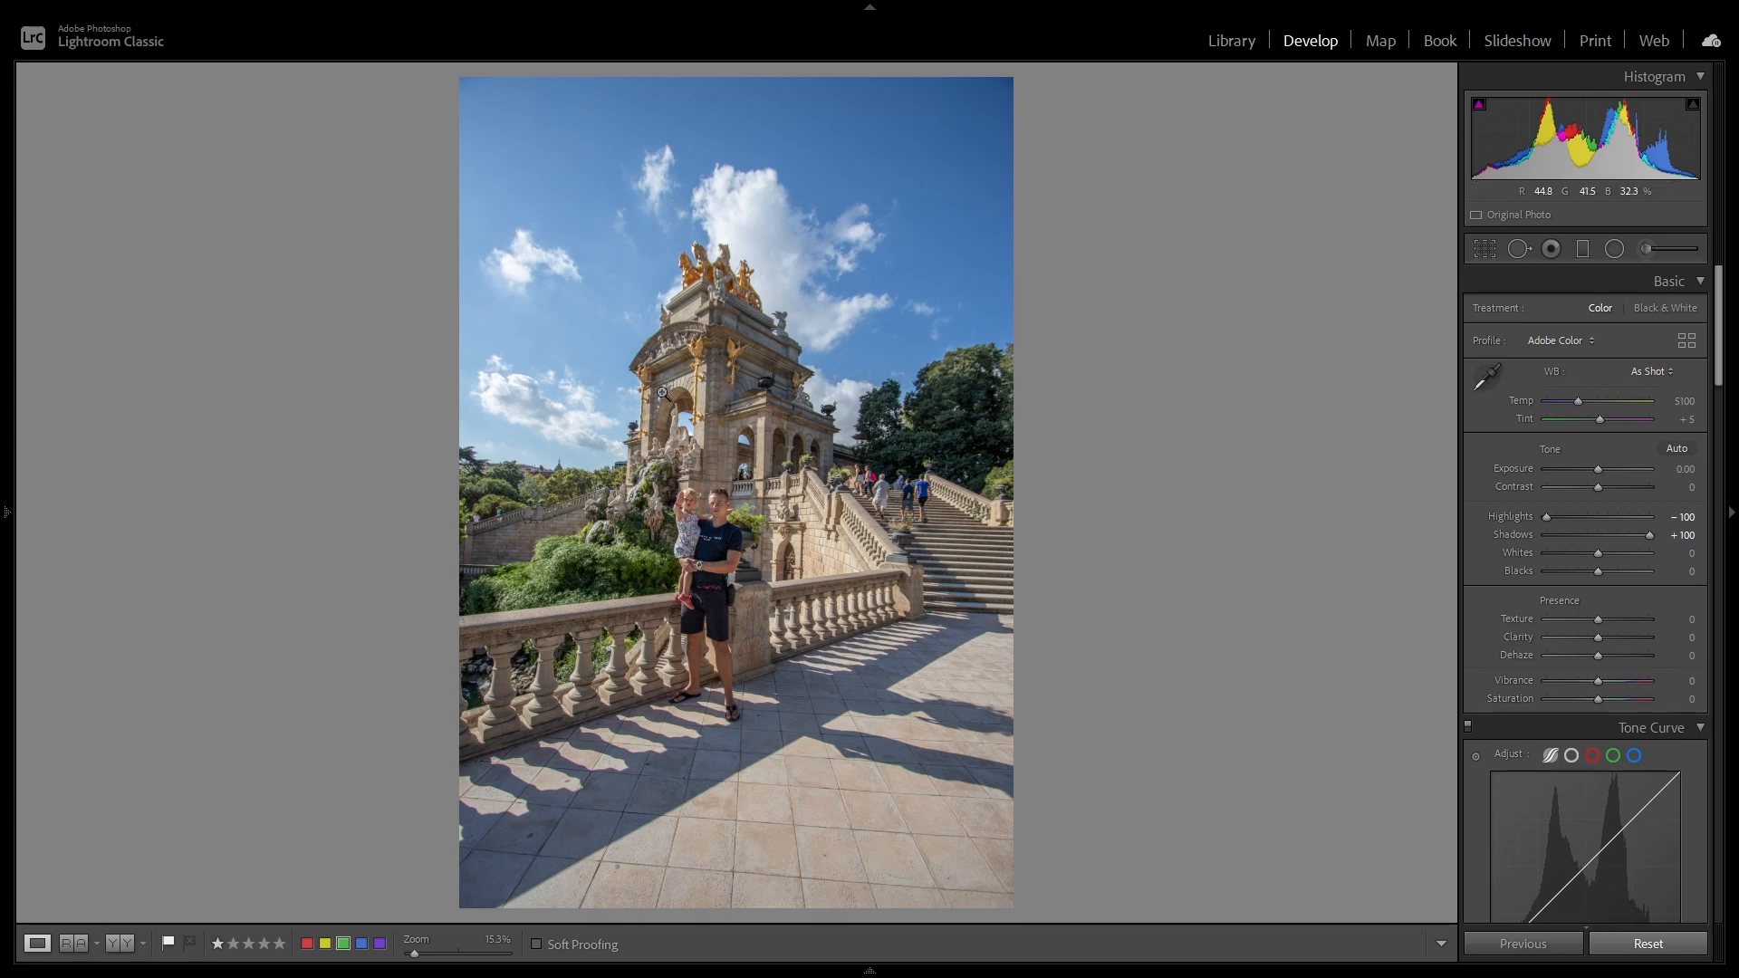
Step: Straighten the photo to a crop angle of -2.49 and check it against the unedited version, keeping the edits
click(1480, 251)
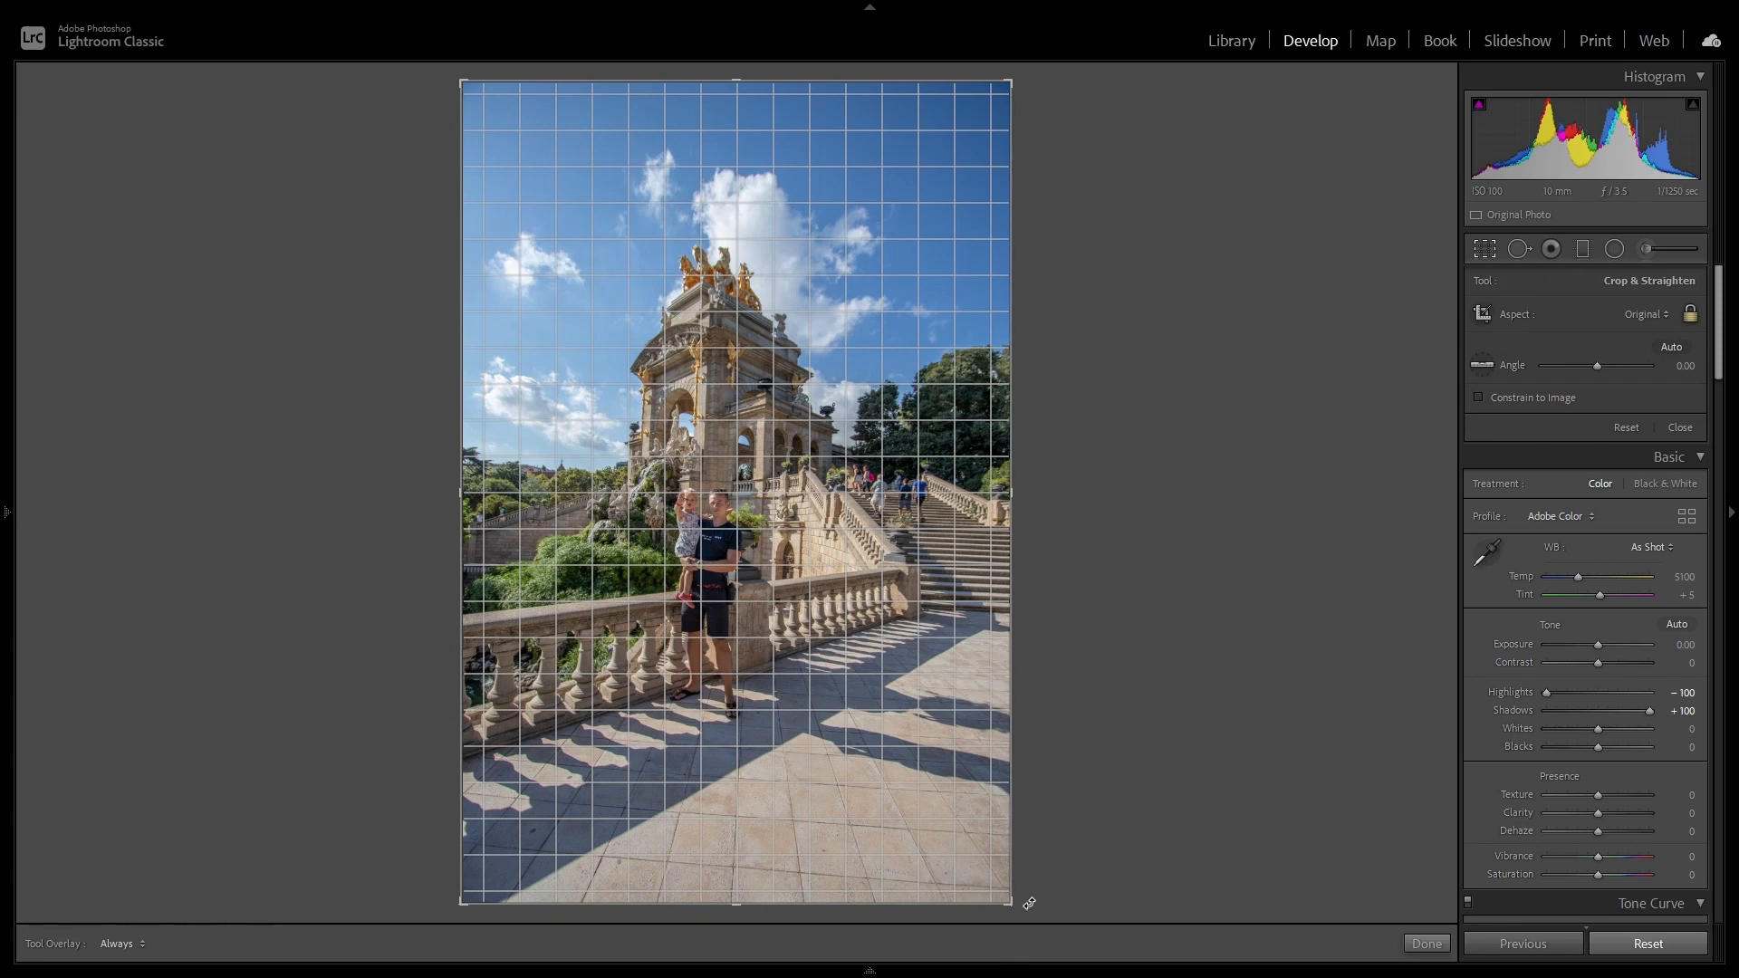
drag(1030, 903, 1052, 896)
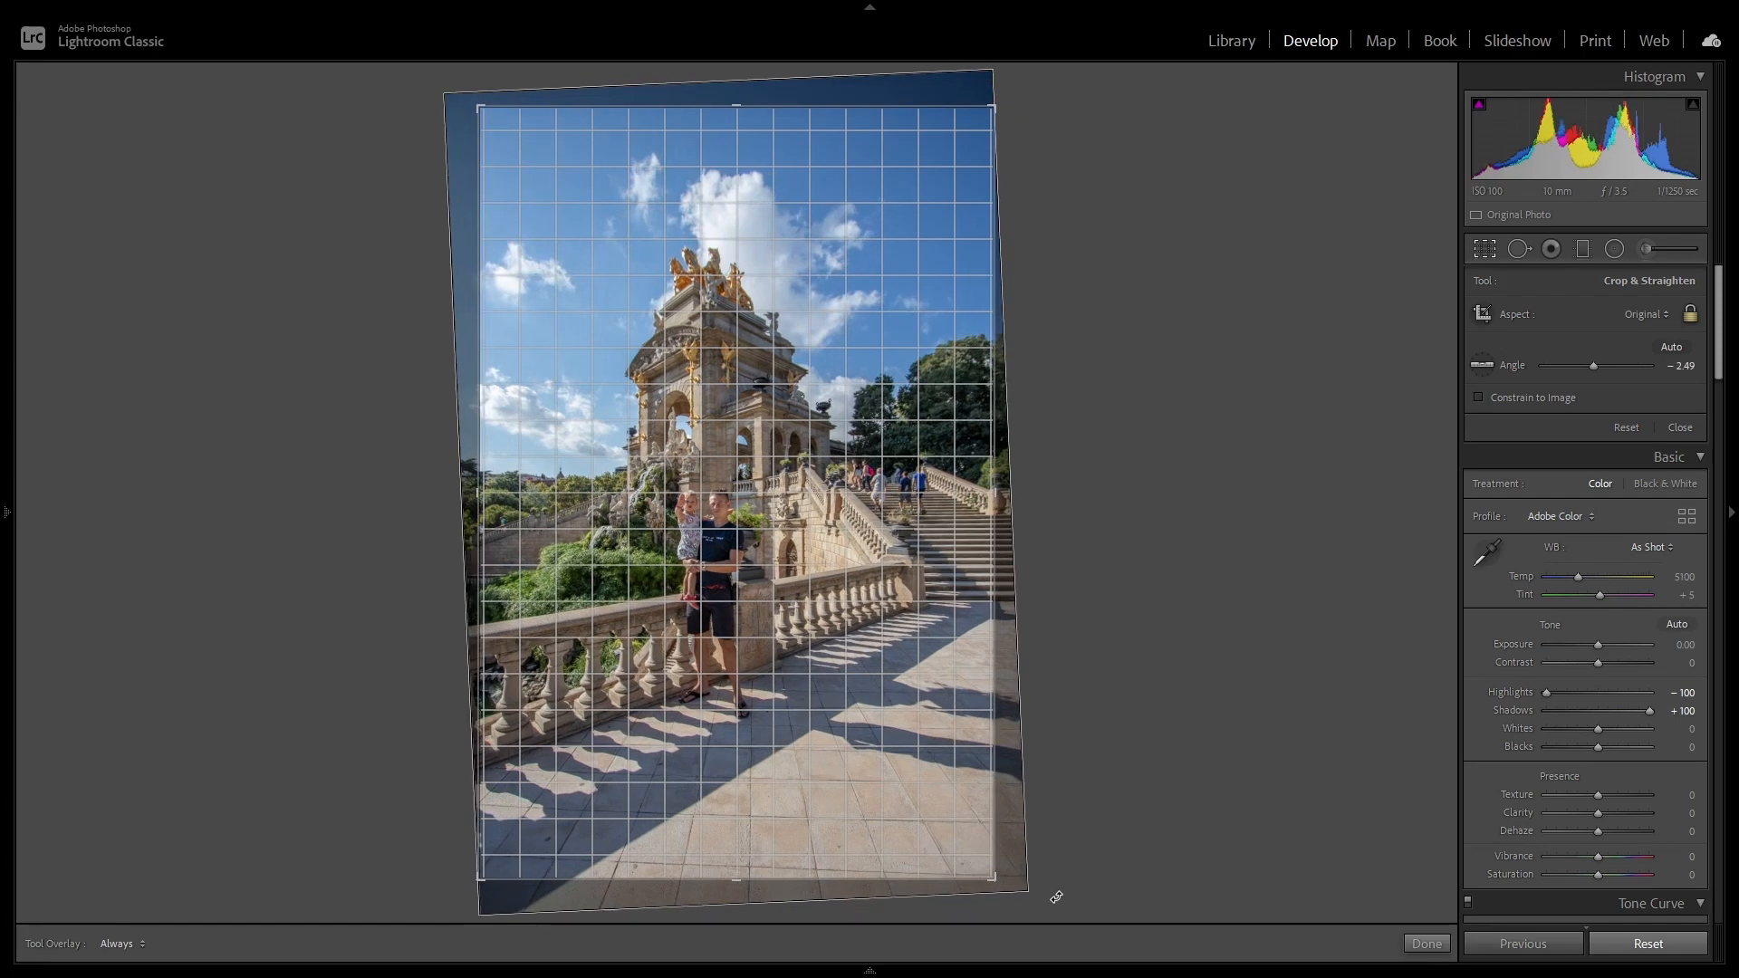
double_click(983, 522)
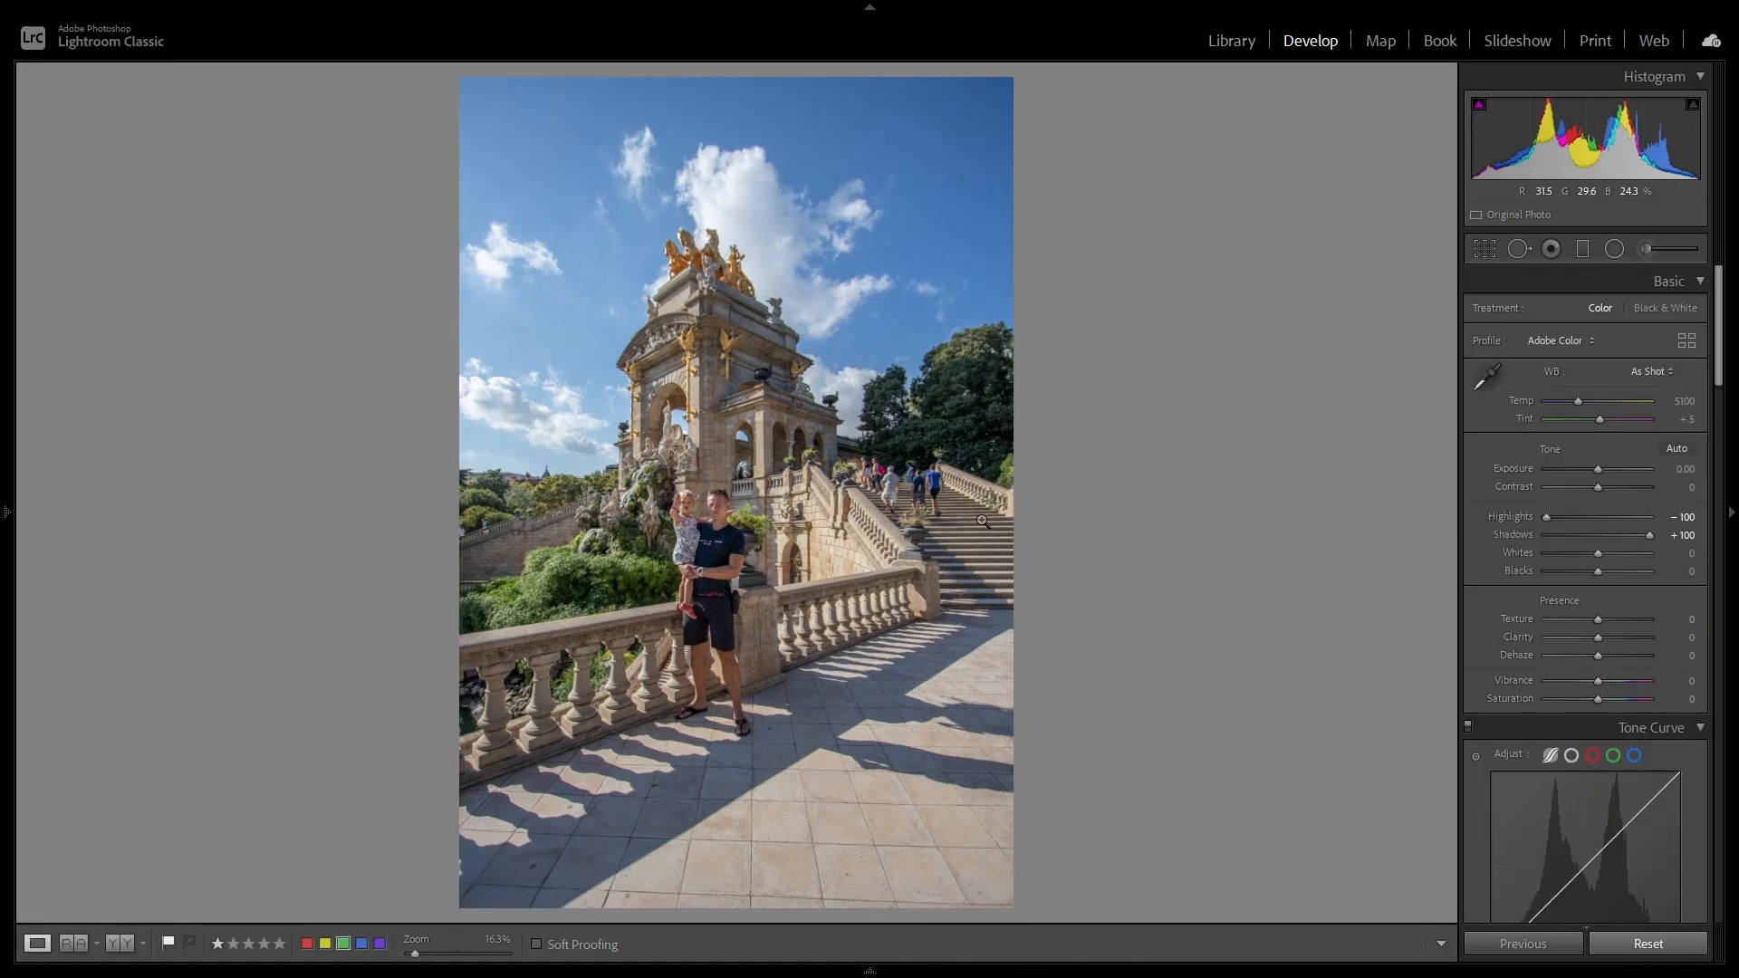
click(1678, 944)
key(ctrl+z)
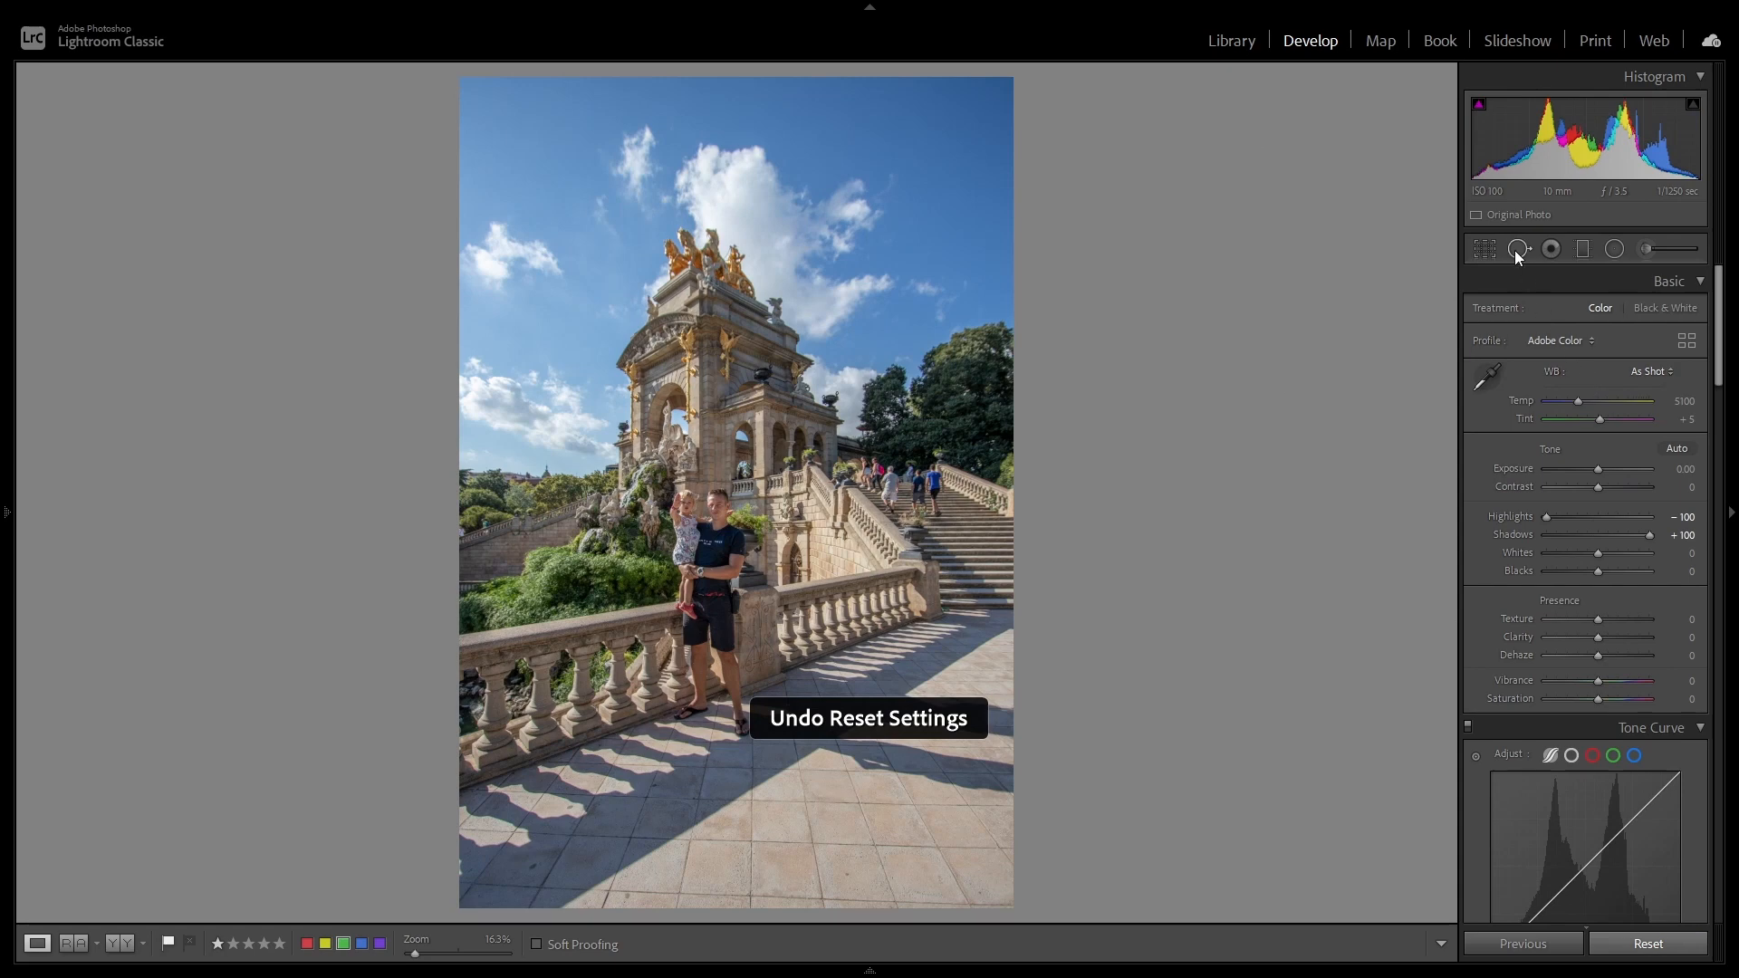
Step: Tighten the crop around the monument and people in the original aspect ratio, trimming pavement and the staircase side, and apply it
click(1488, 252)
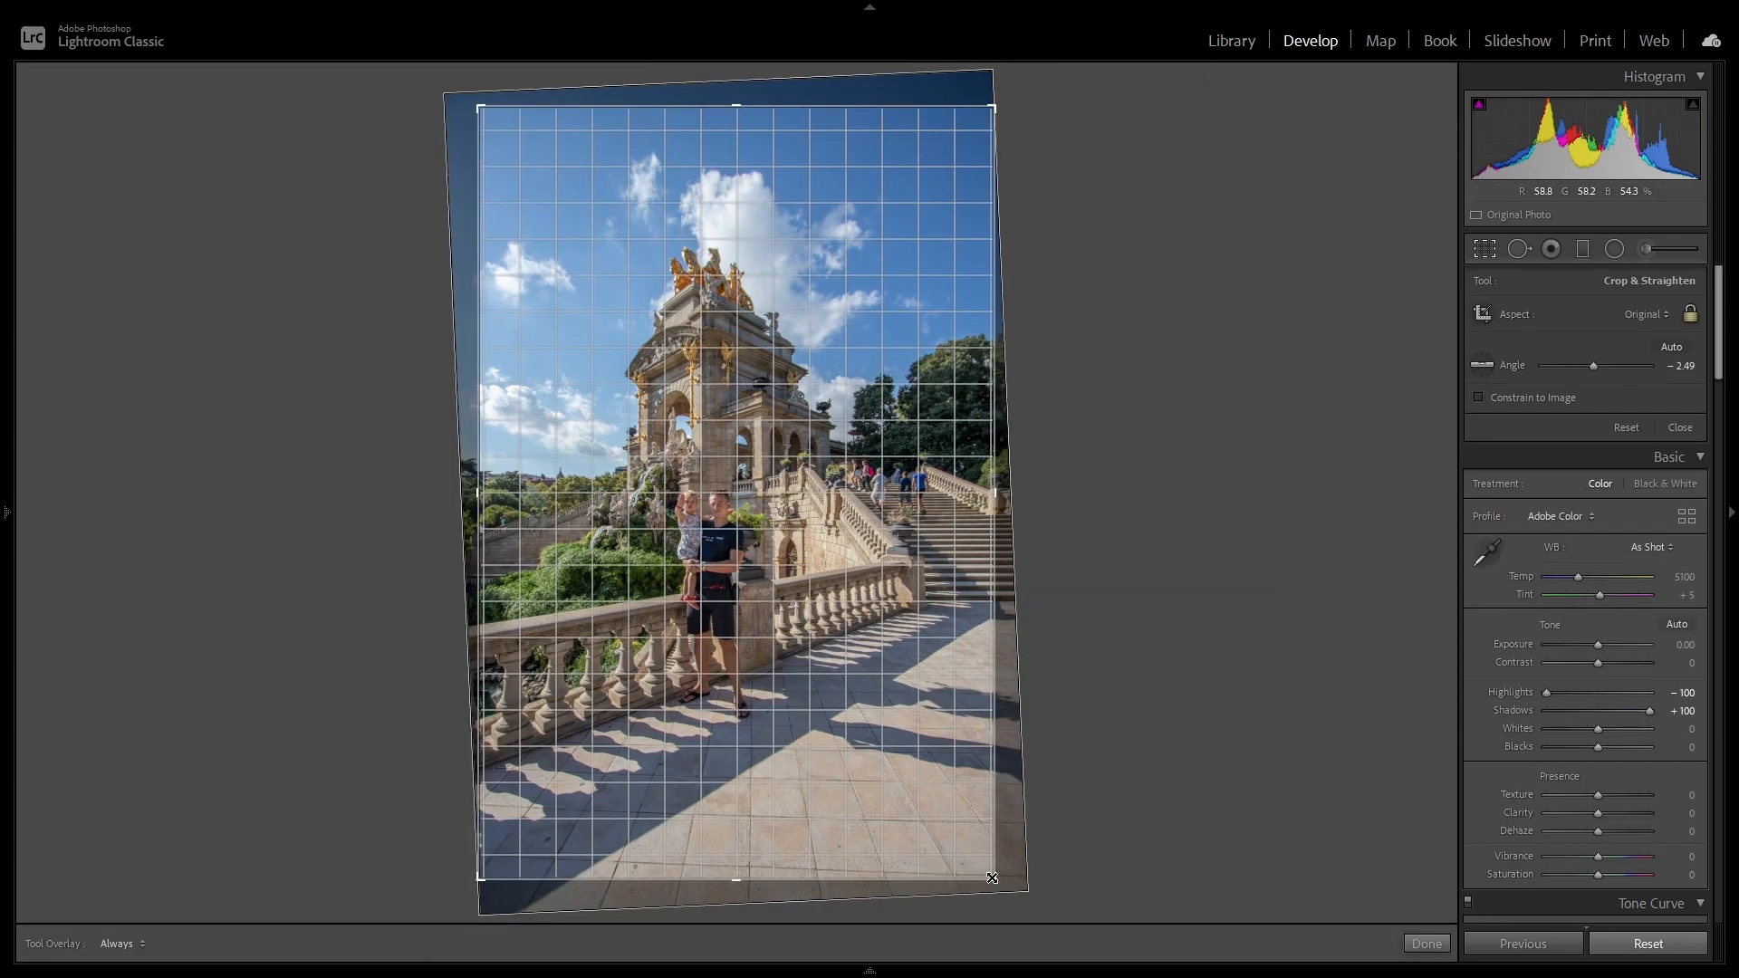
drag(991, 877, 975, 867)
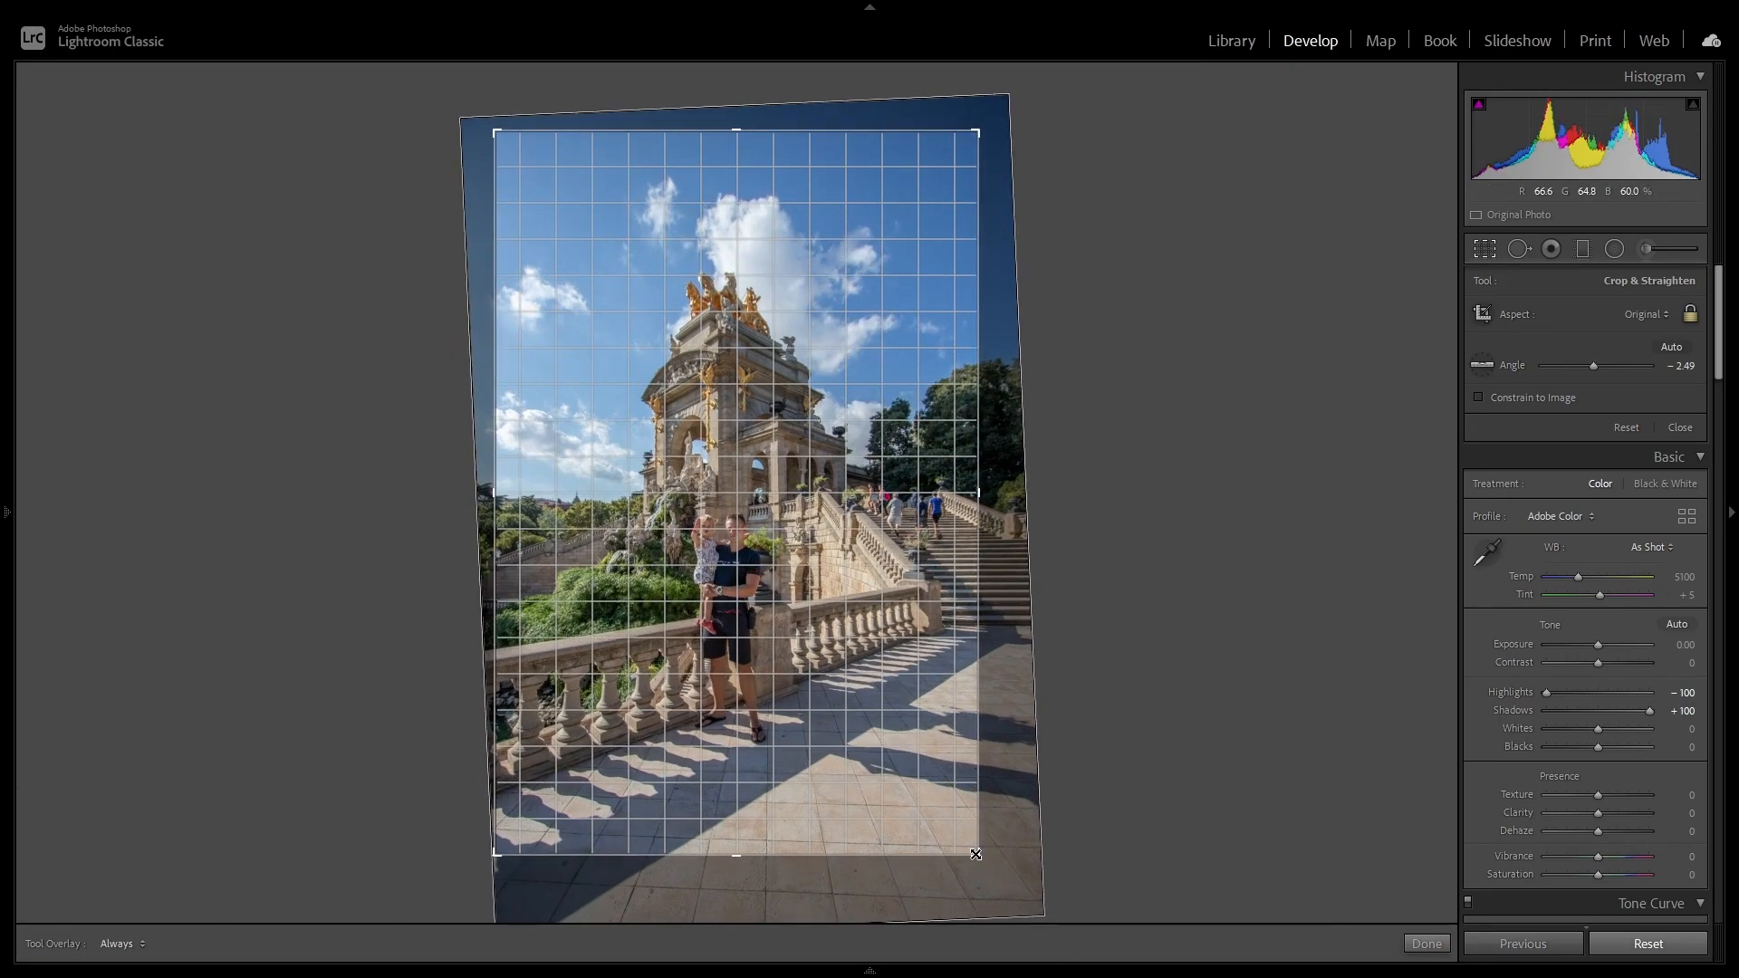
drag(976, 855, 973, 853)
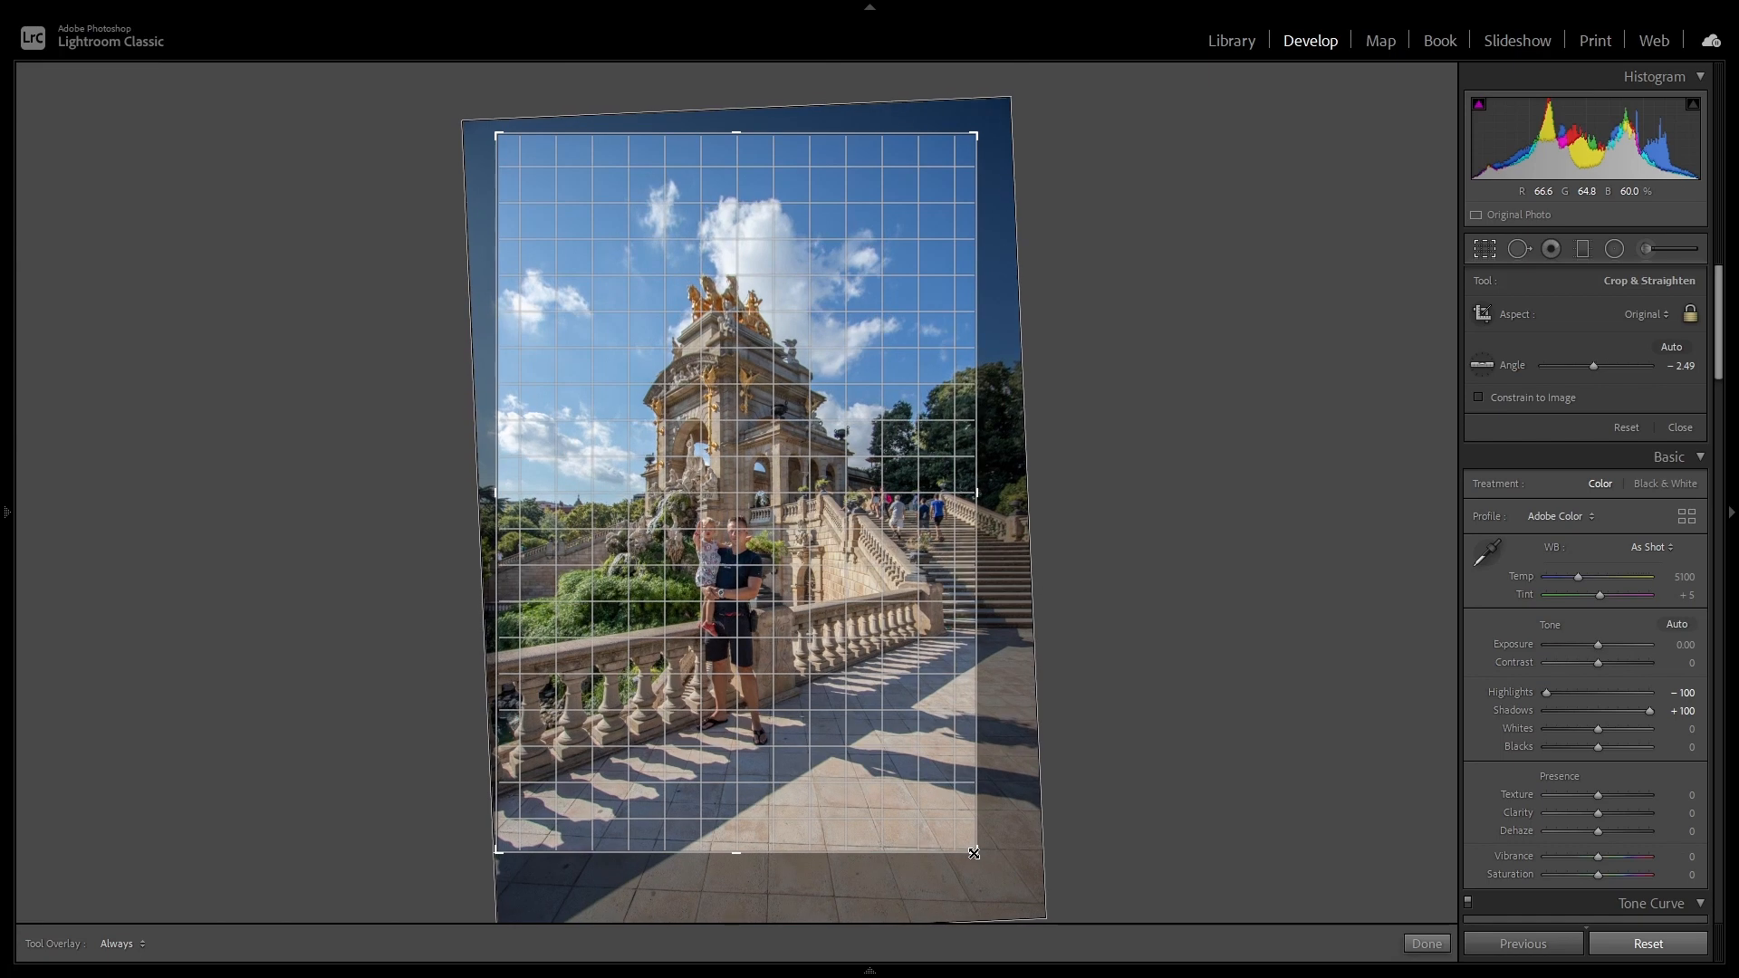
key(Return)
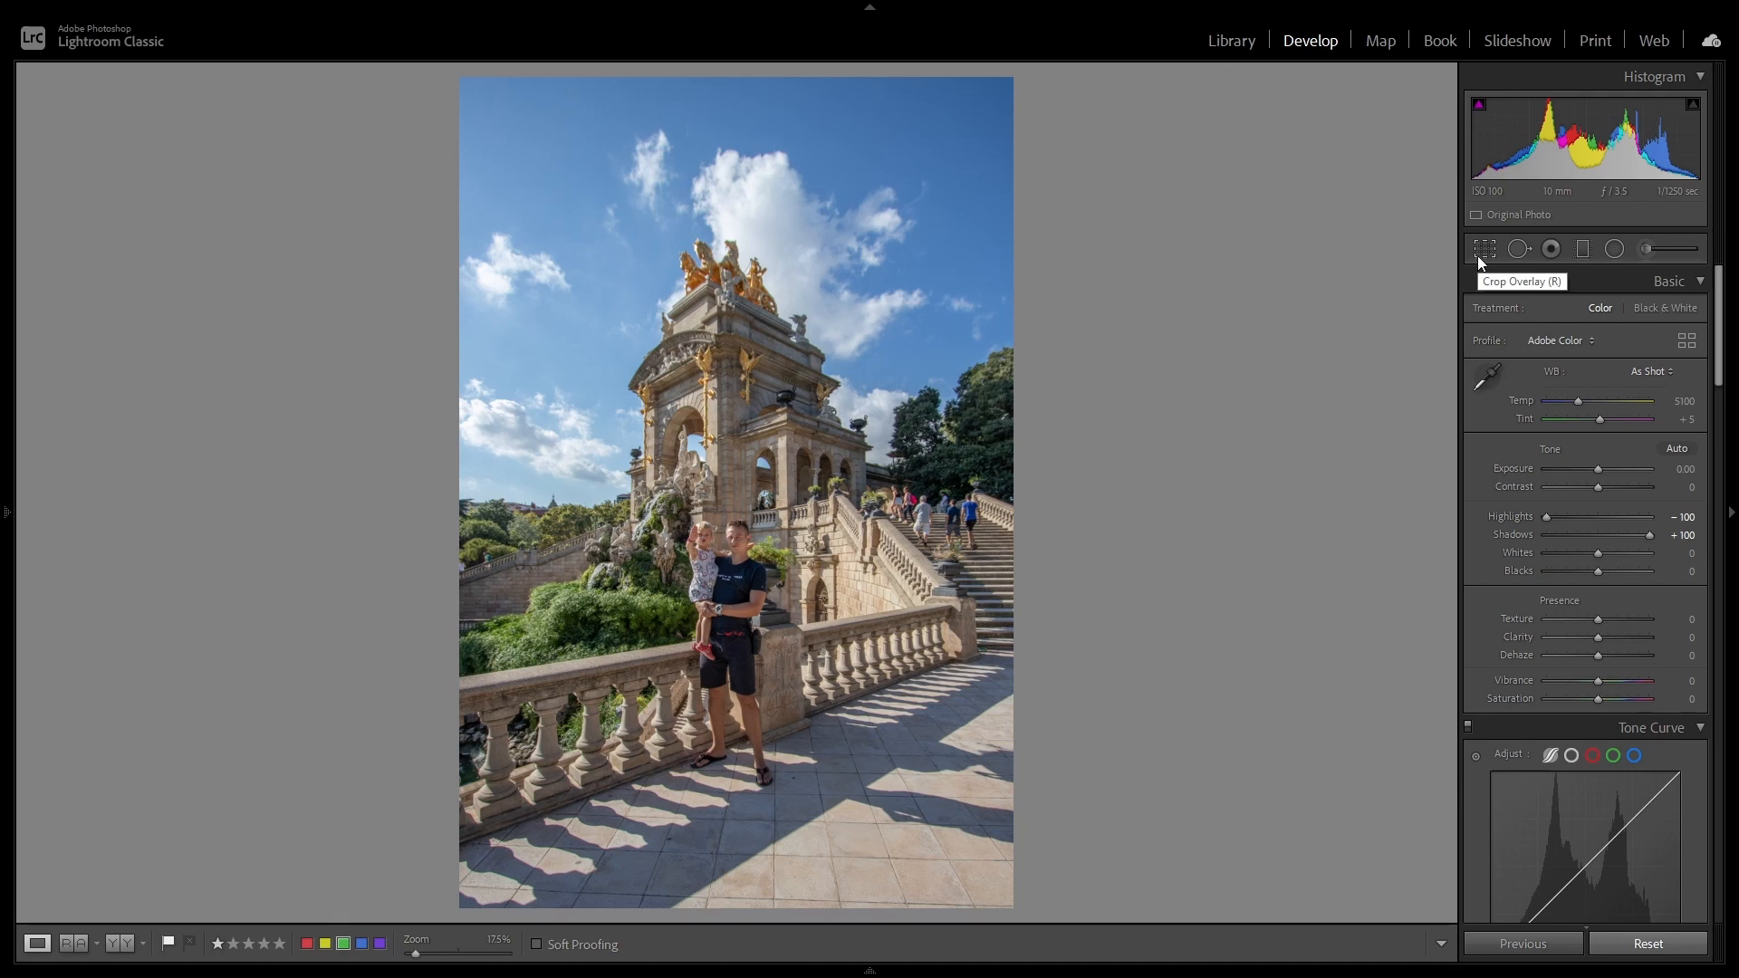
Step: Compare the cropped edit with the unedited photo without losing any settings, and inspect the man and child at 100% zoom
click(1631, 953)
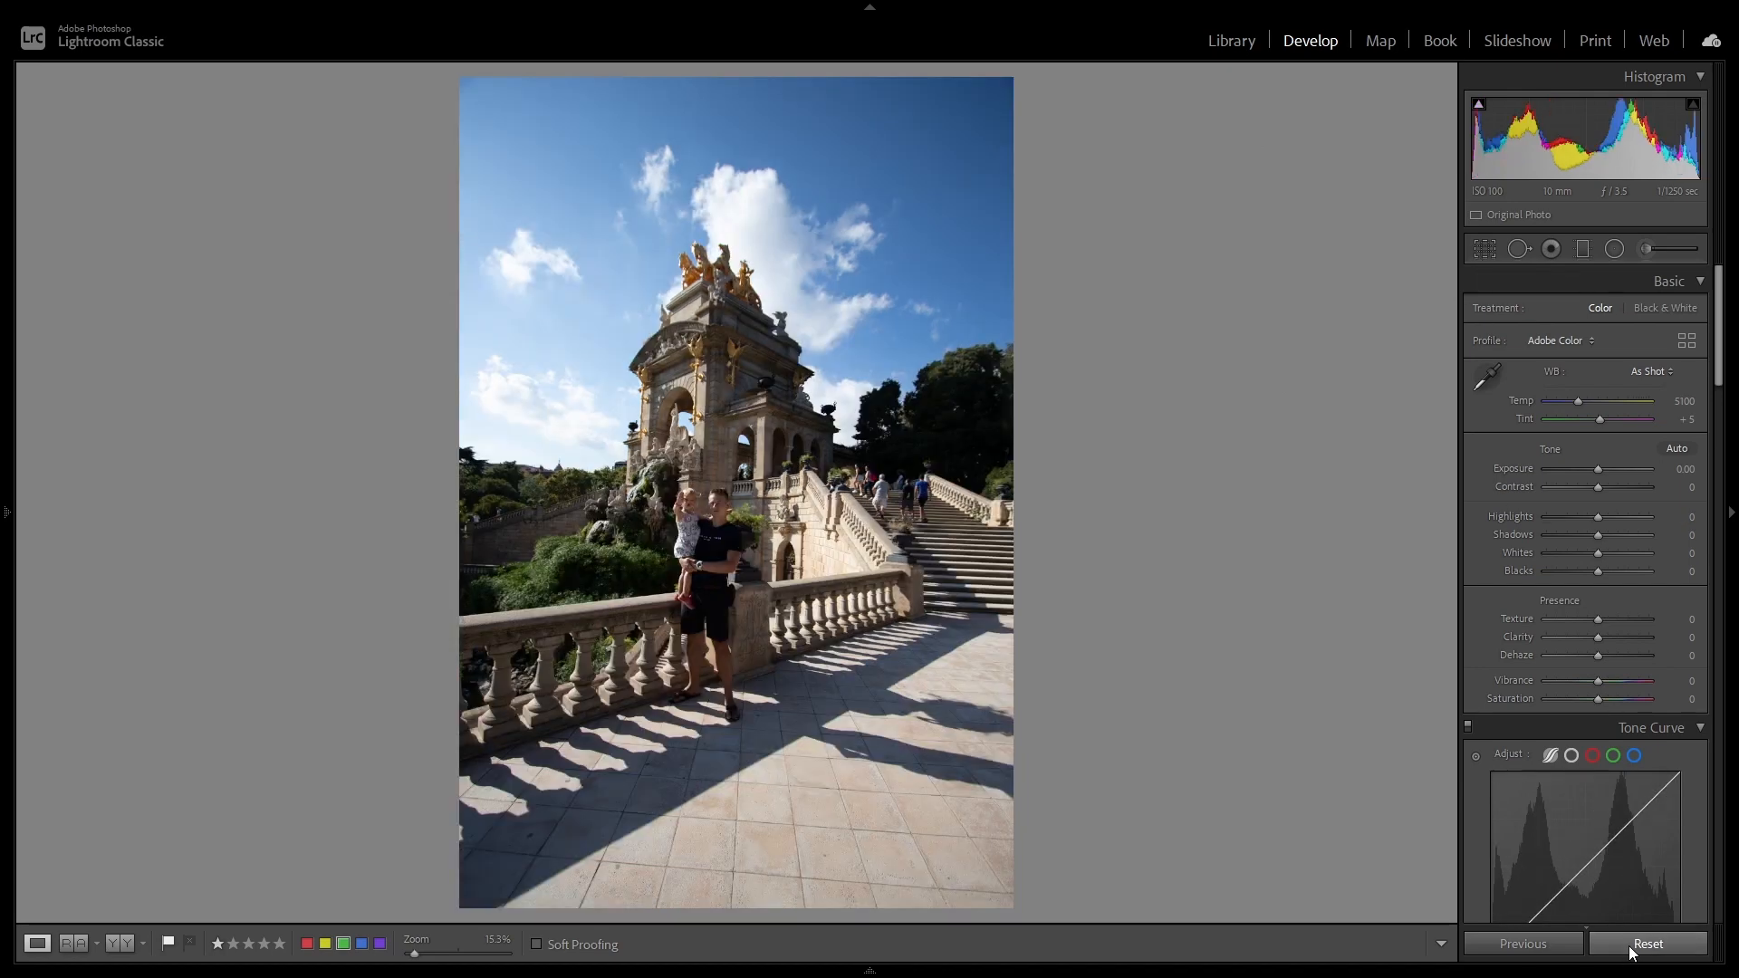
key(ctrl+z)
click(1631, 952)
key(ctrl+z)
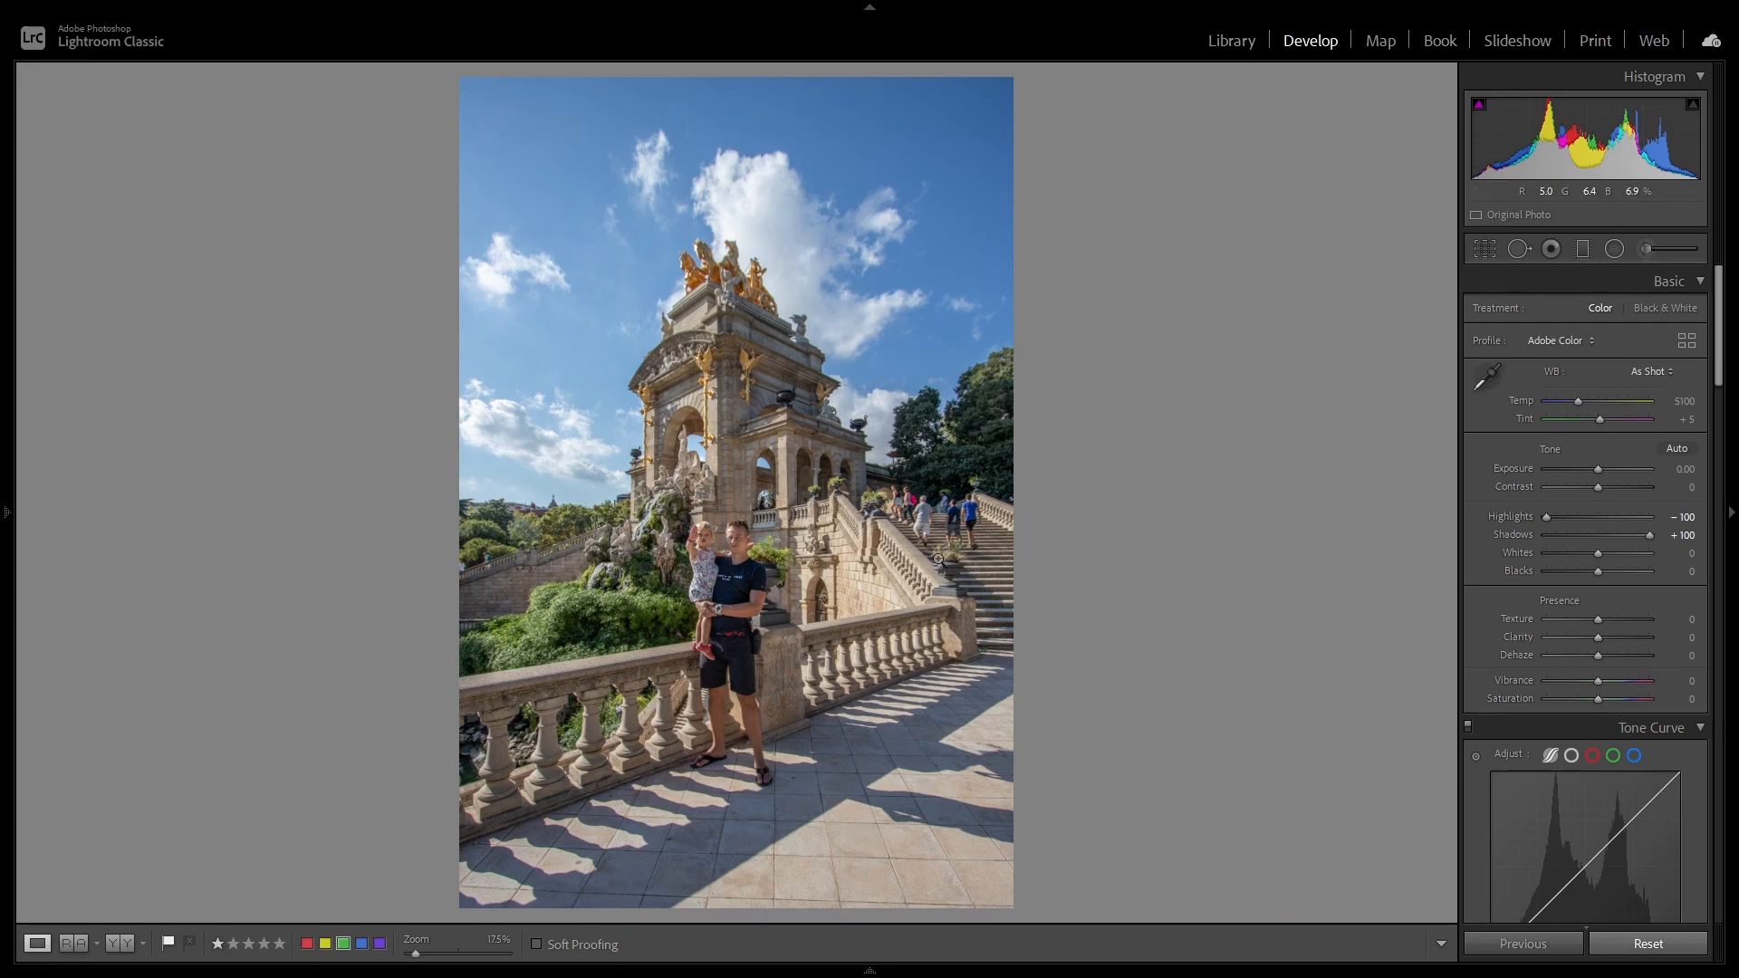
click(591, 577)
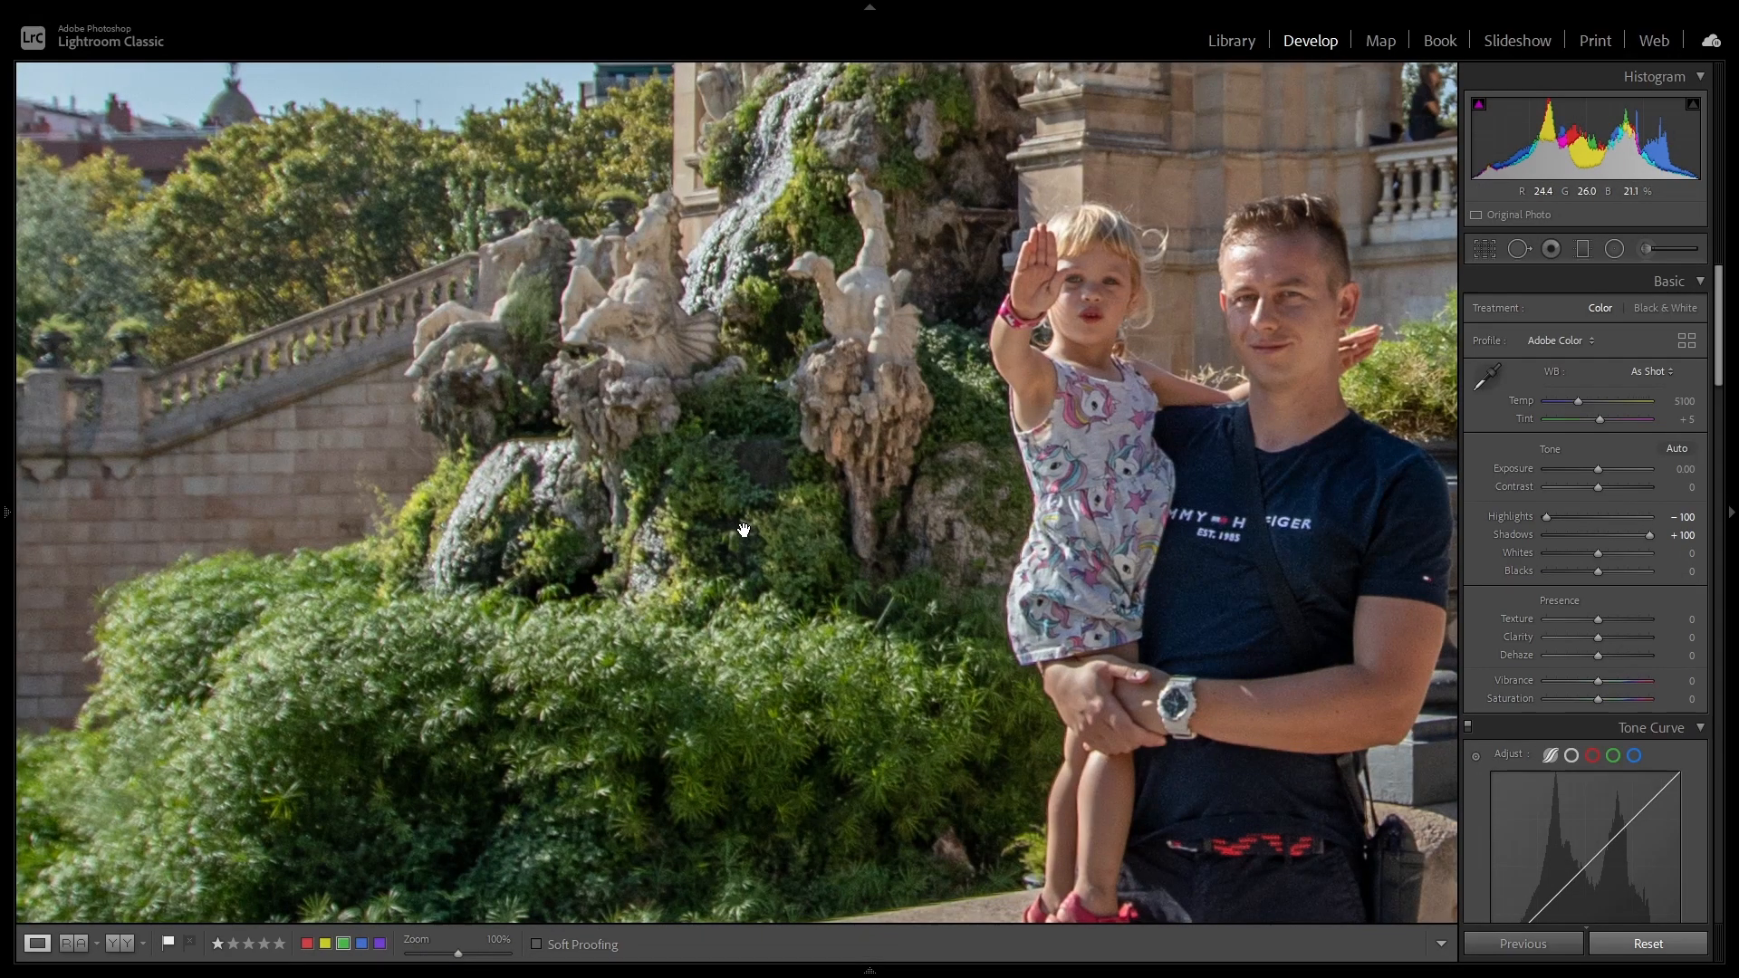
click(714, 600)
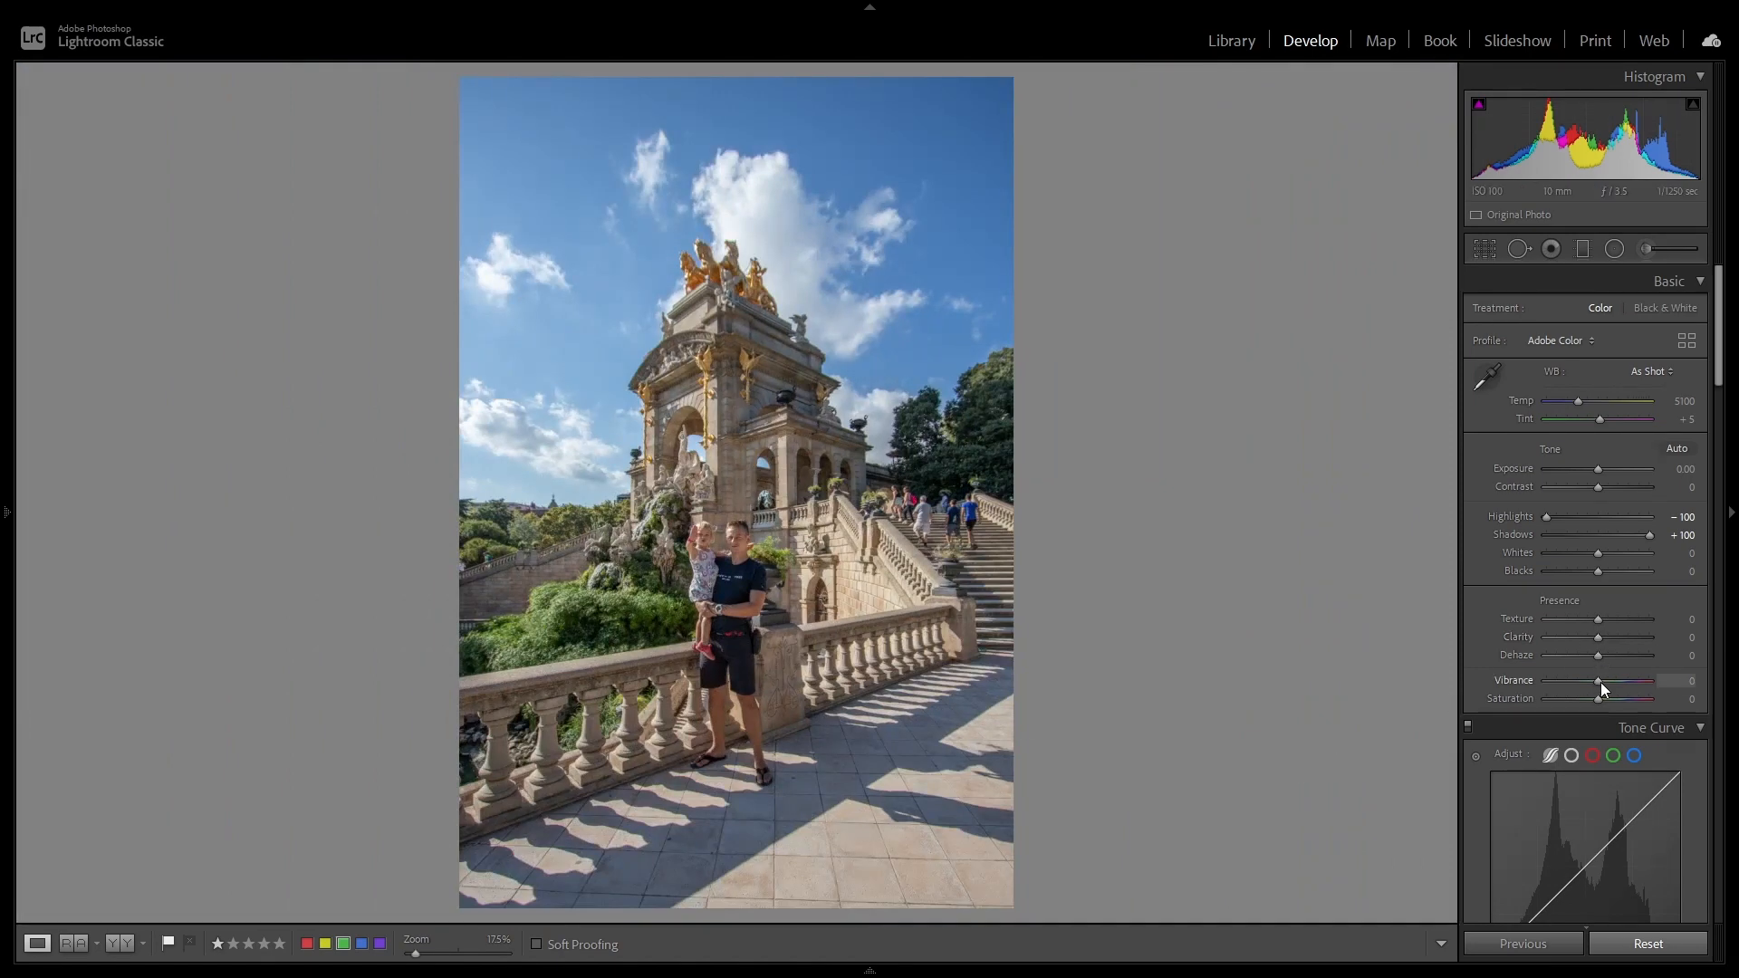
Step: Set Vibrance to +30 and Saturation to +5, and check the edit against the unedited photo
drag(1601, 686, 1611, 687)
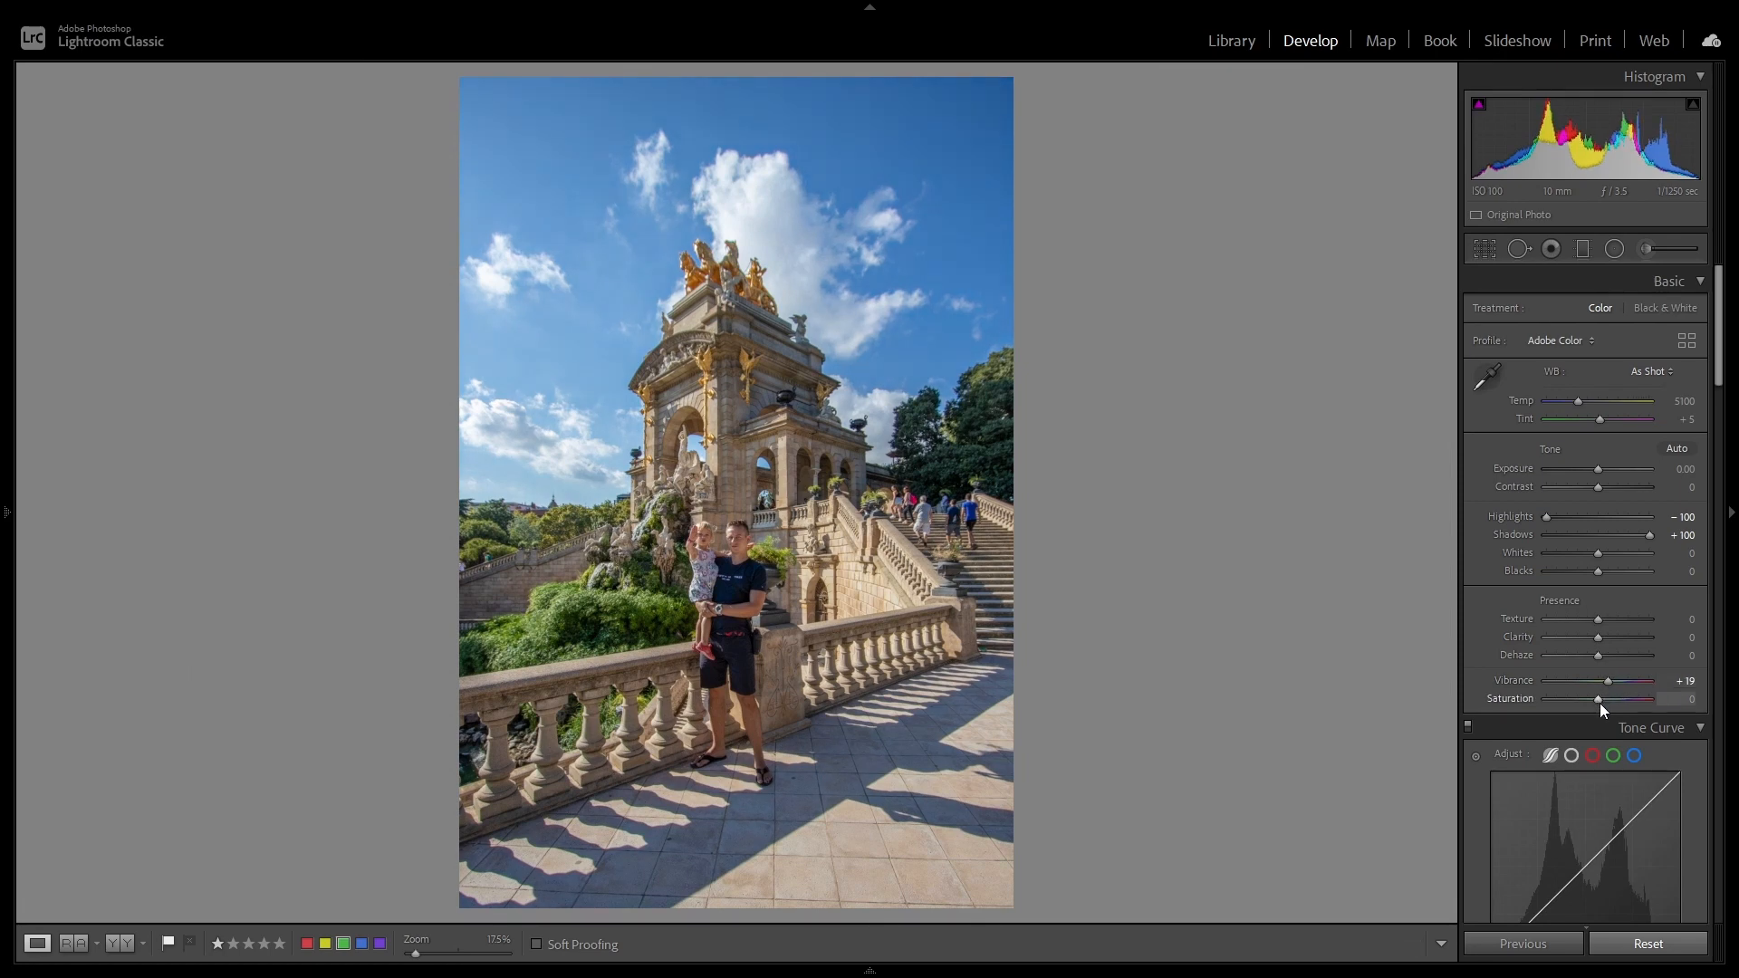
drag(1599, 703, 1612, 683)
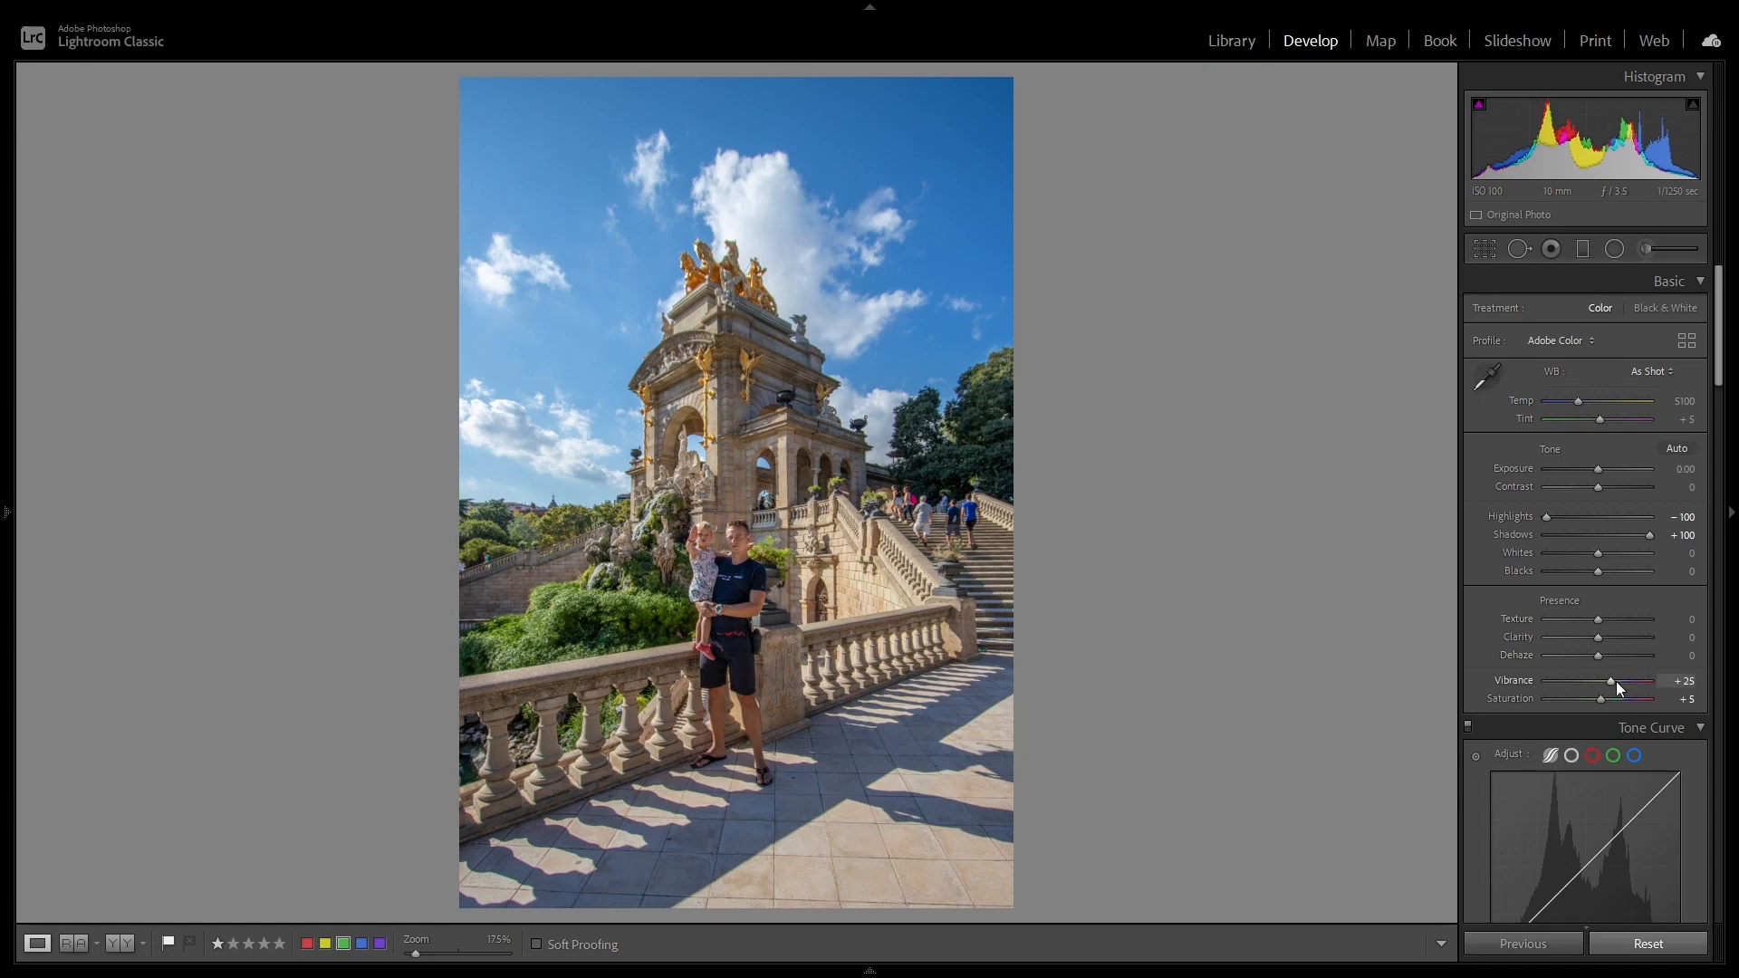
click(1620, 951)
key(ctrl+z)
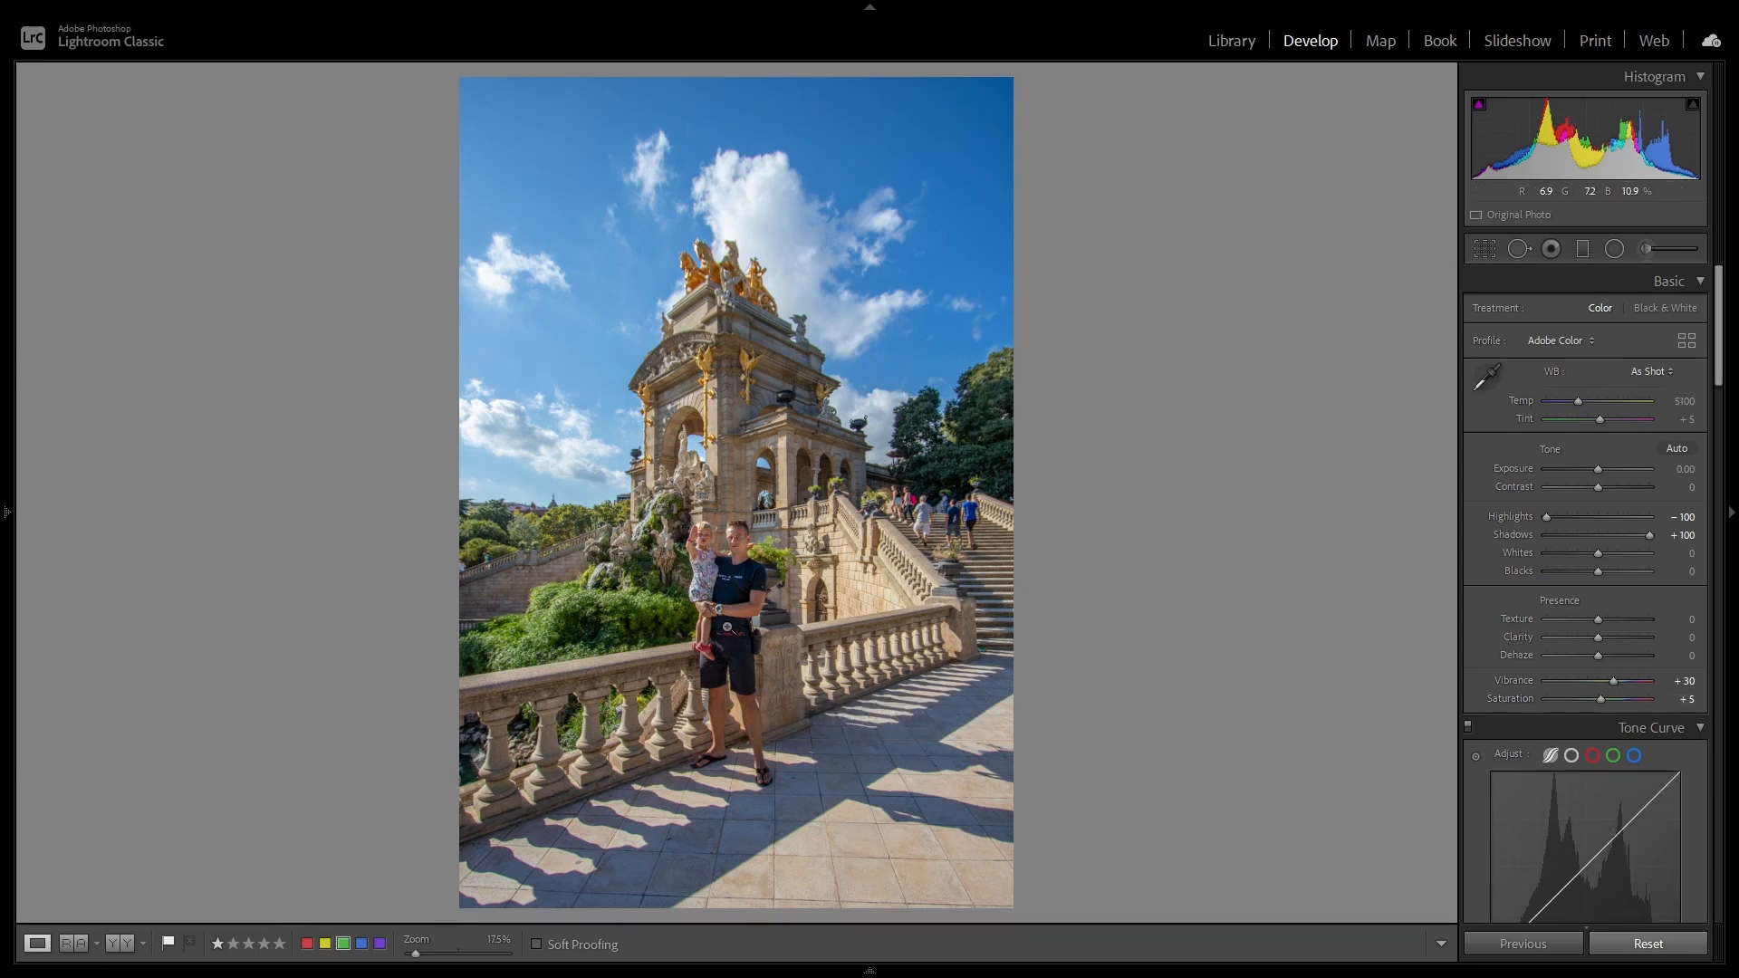
Step: Inspect the man and child up close and show the before and after versions side by side
click(729, 631)
click(730, 622)
click(117, 944)
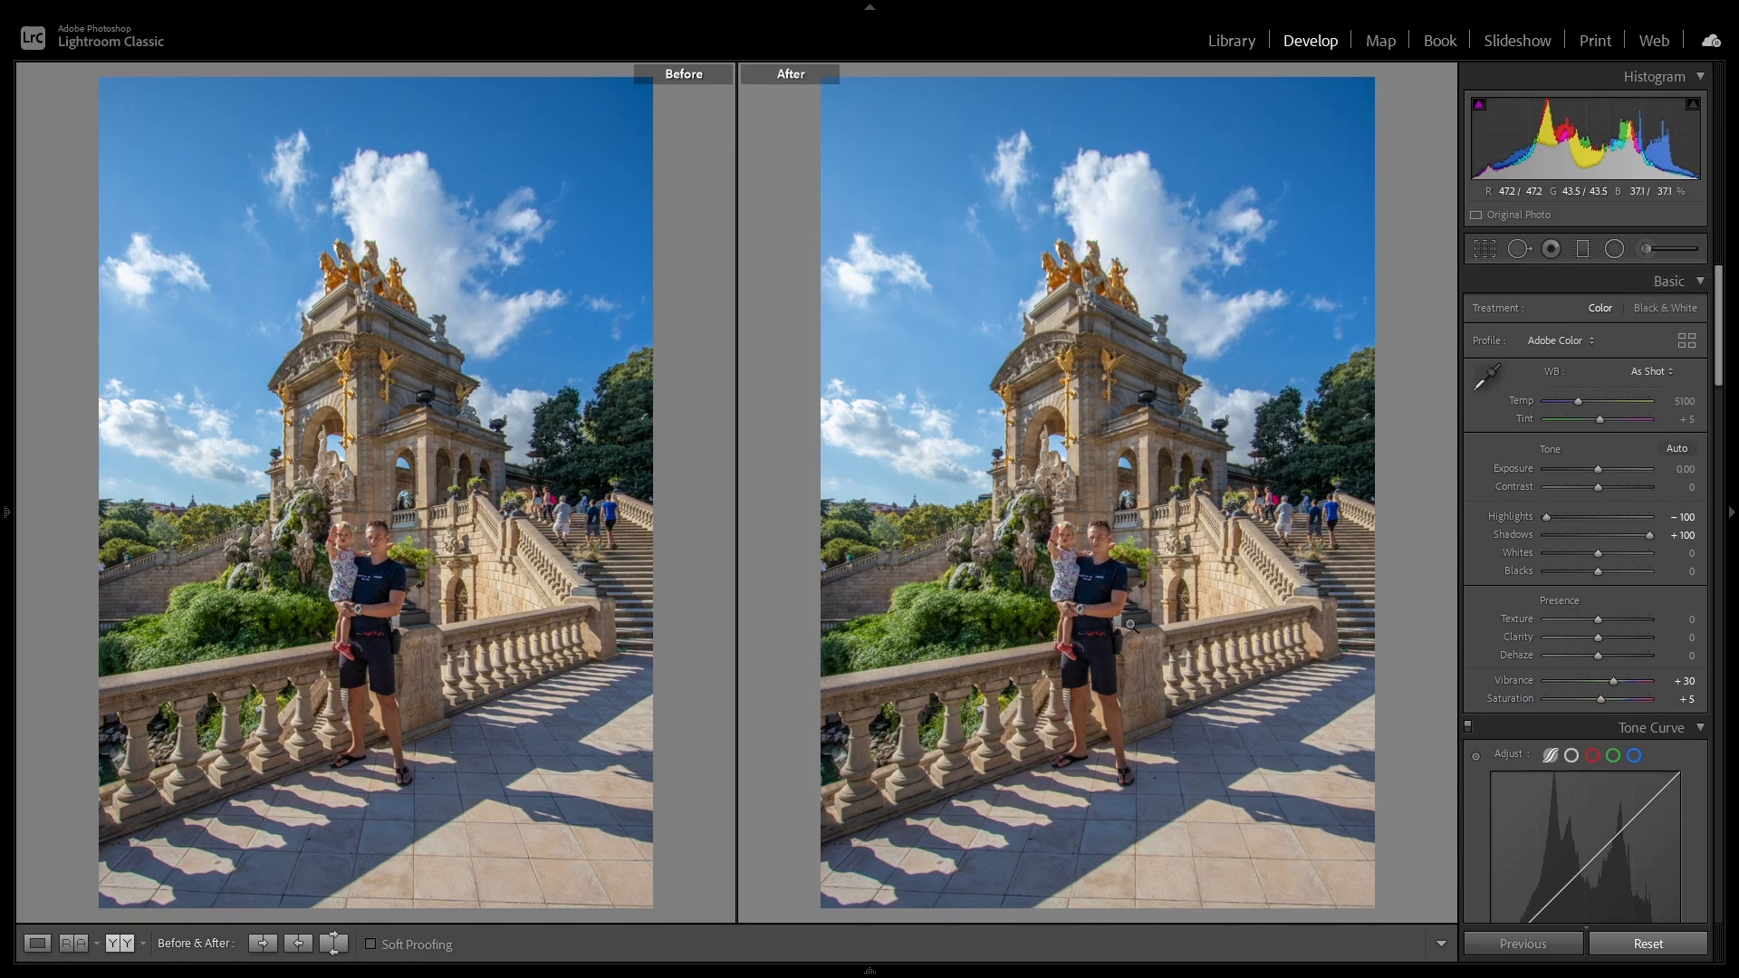
Step: Draw a large oval radial filter centred on the man and child, and check its coverage, leaving the mask overlay hidden
click(1614, 249)
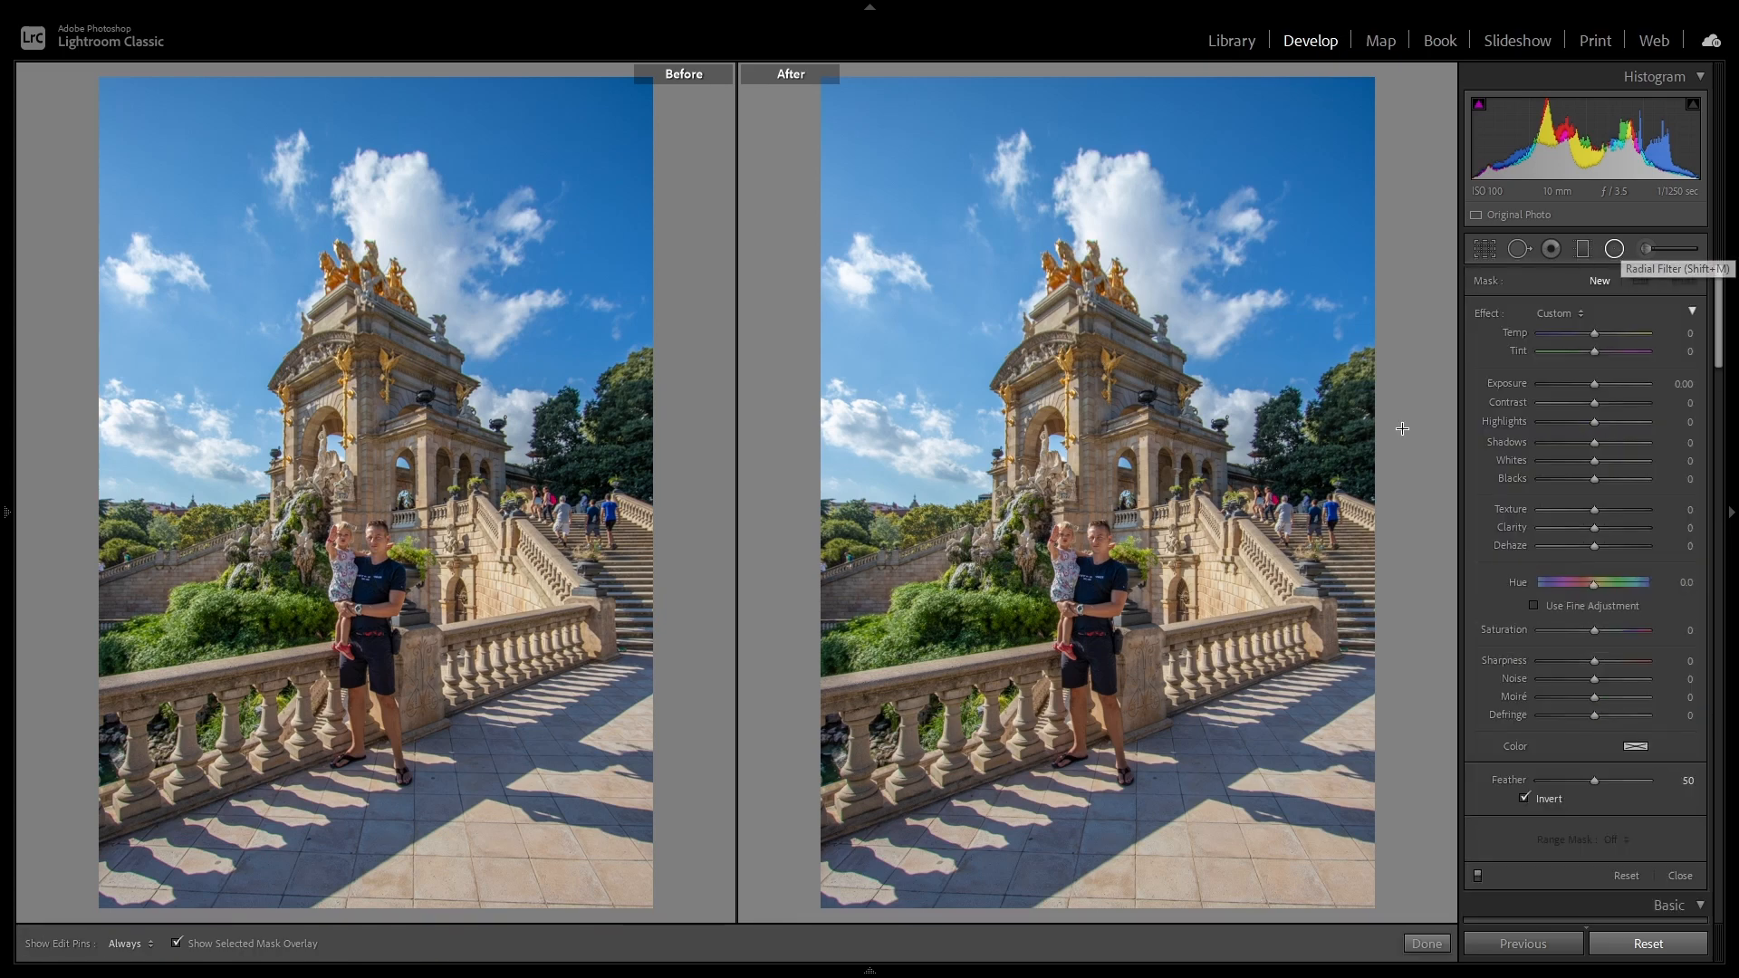
drag(1088, 603, 1321, 870)
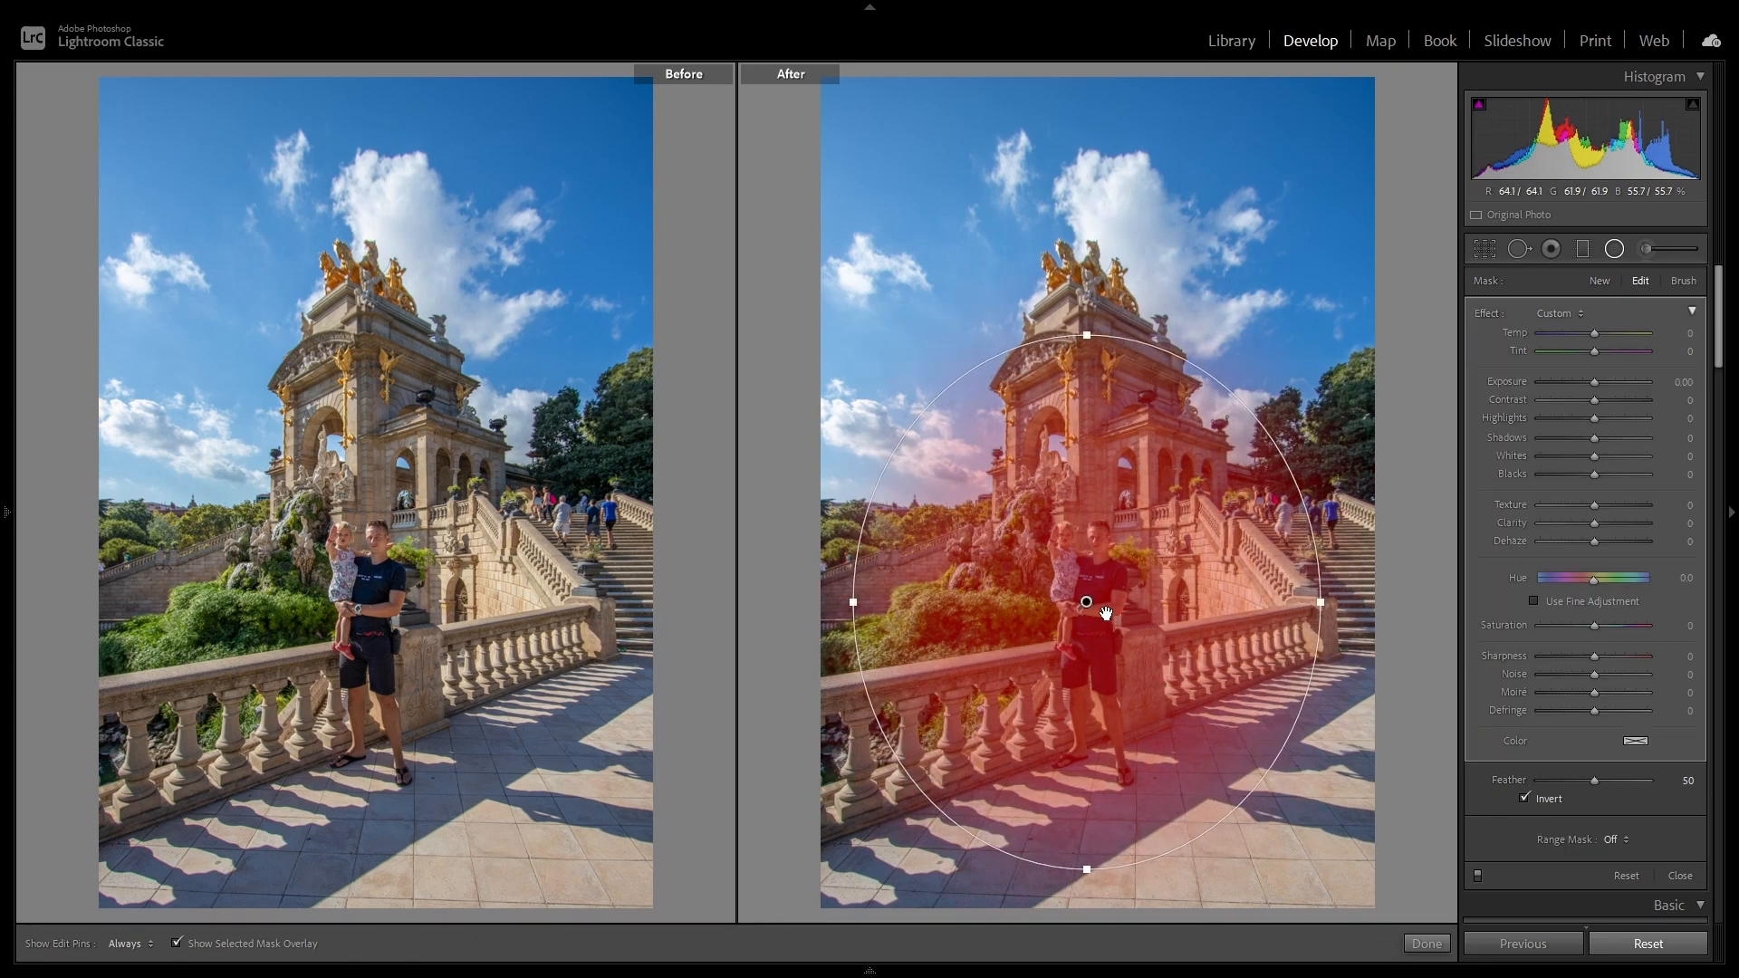
drag(1090, 604, 1088, 613)
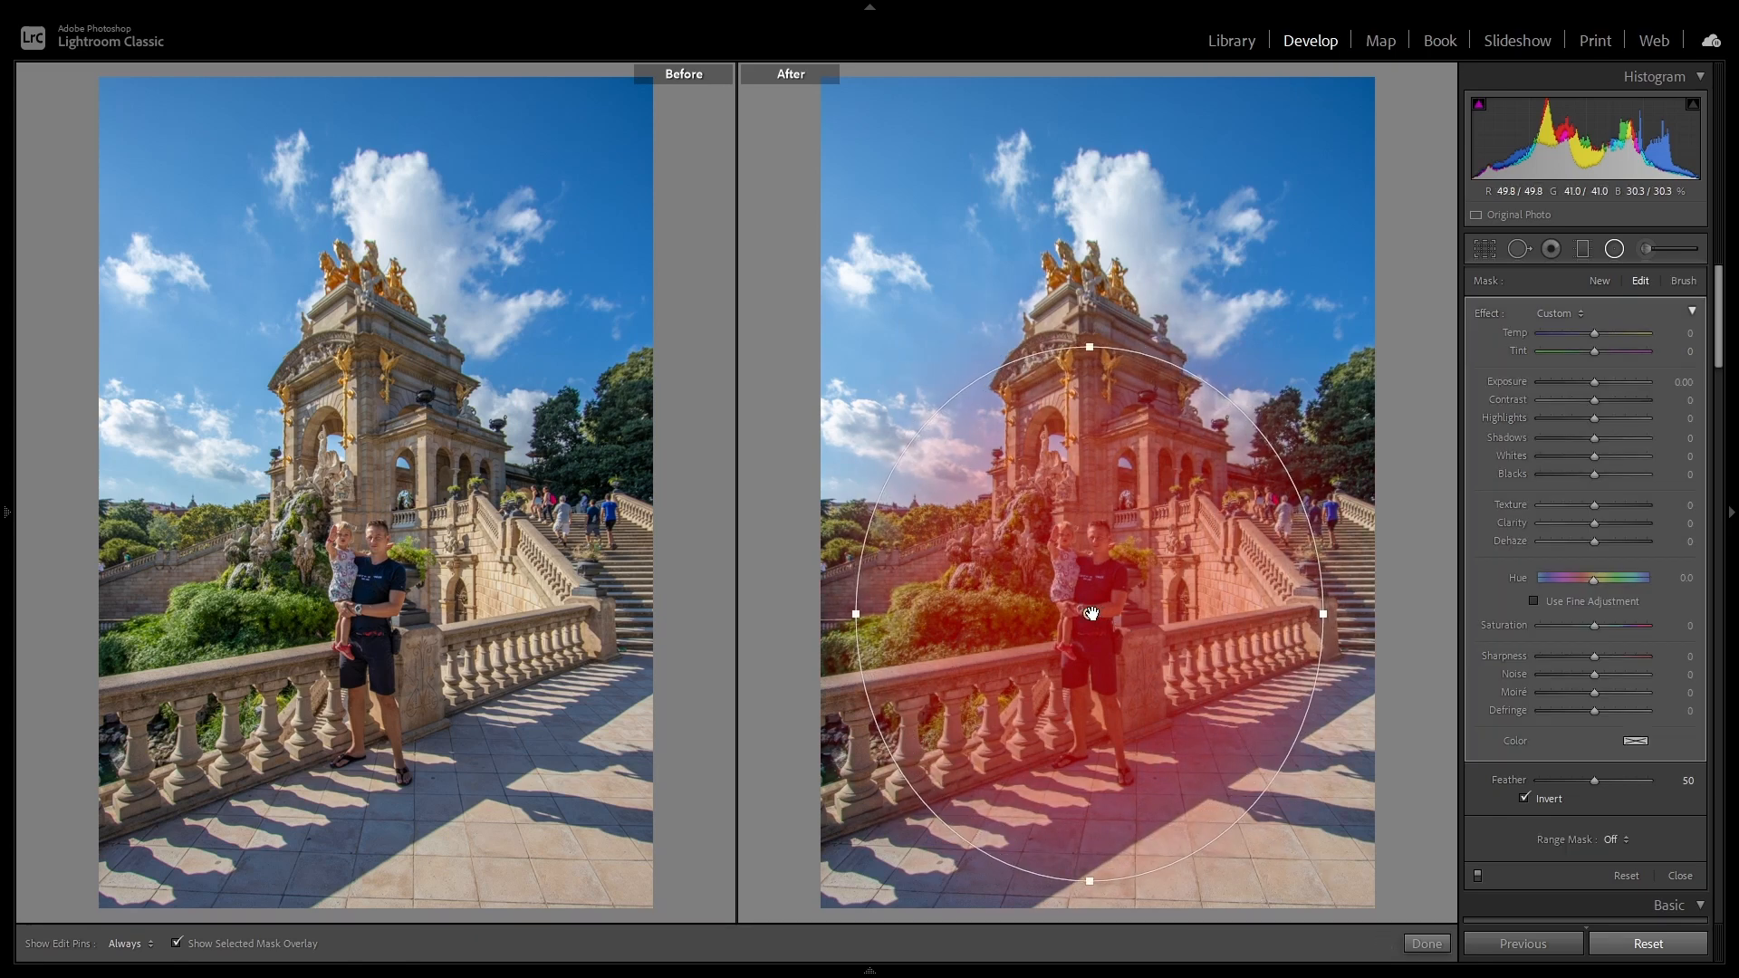
click(175, 944)
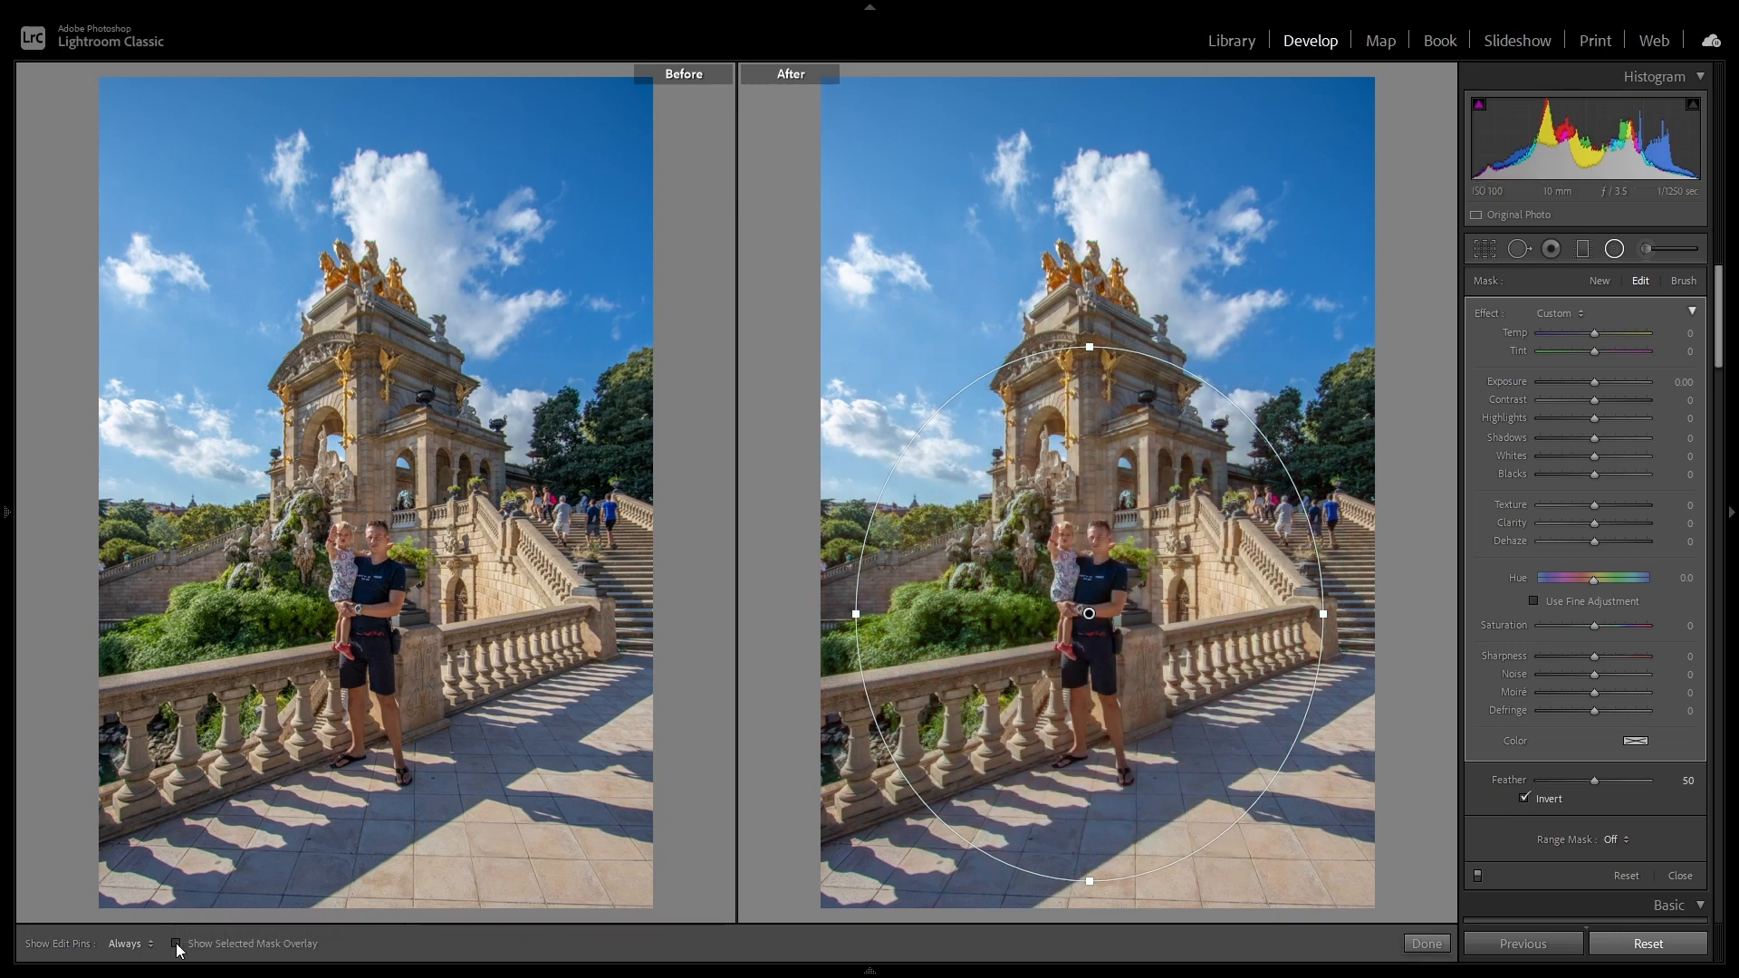
click(176, 944)
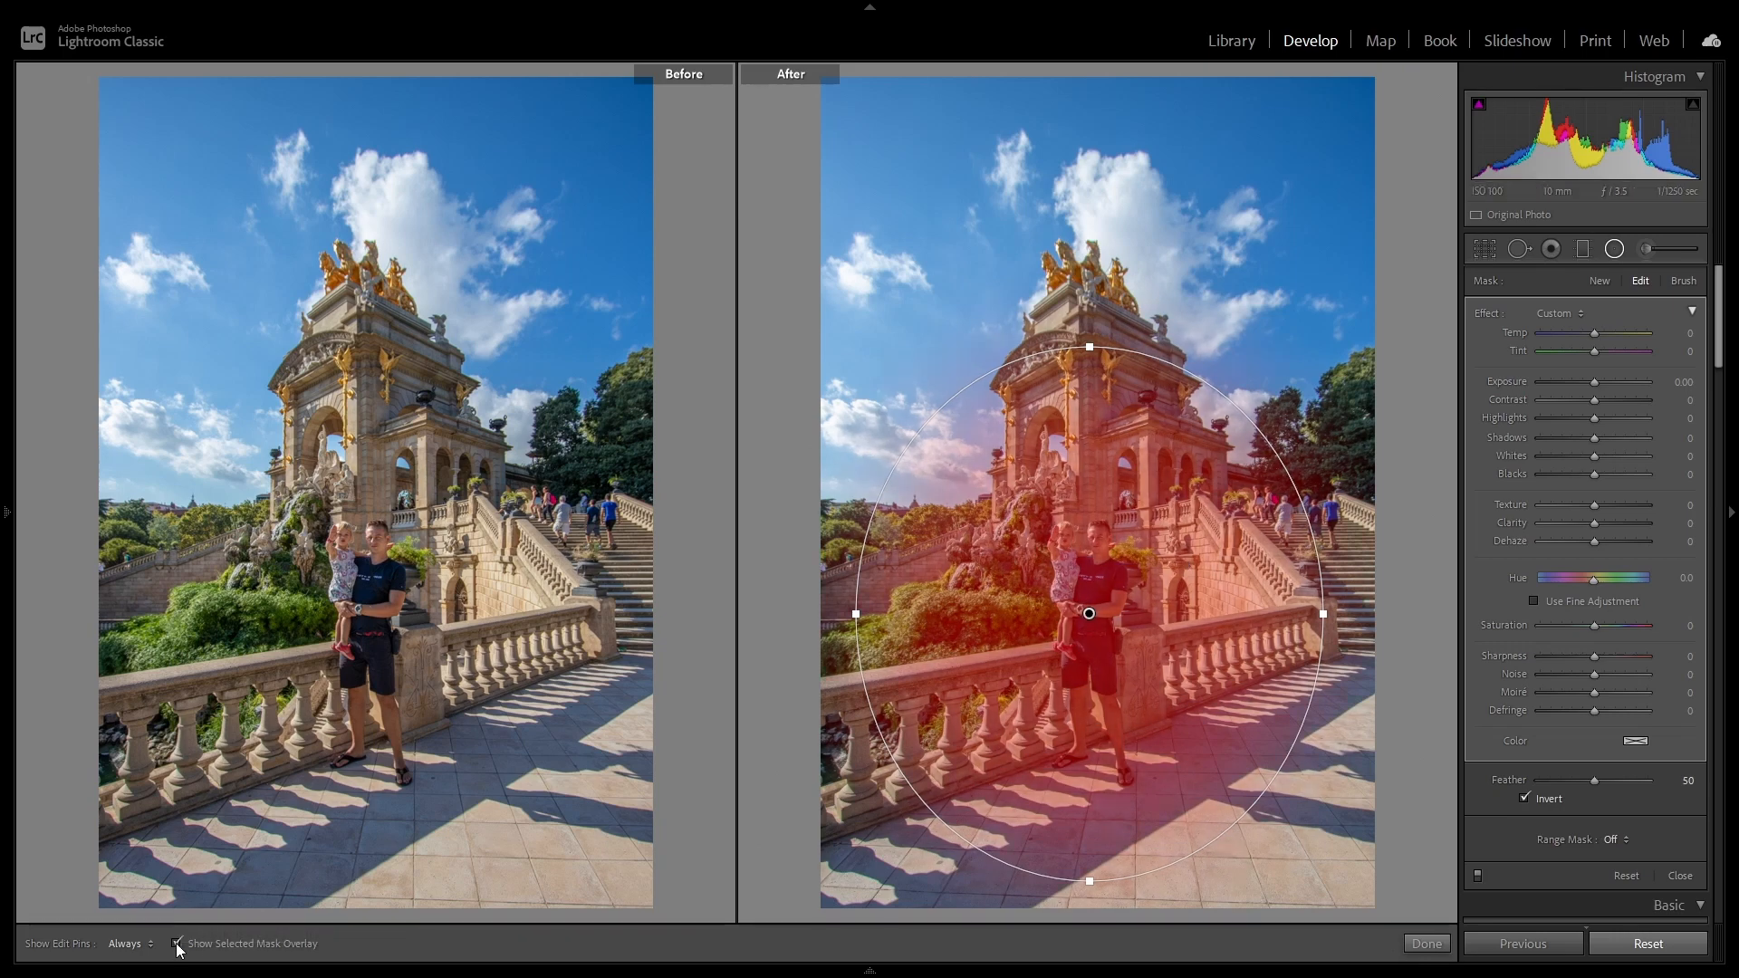
click(176, 944)
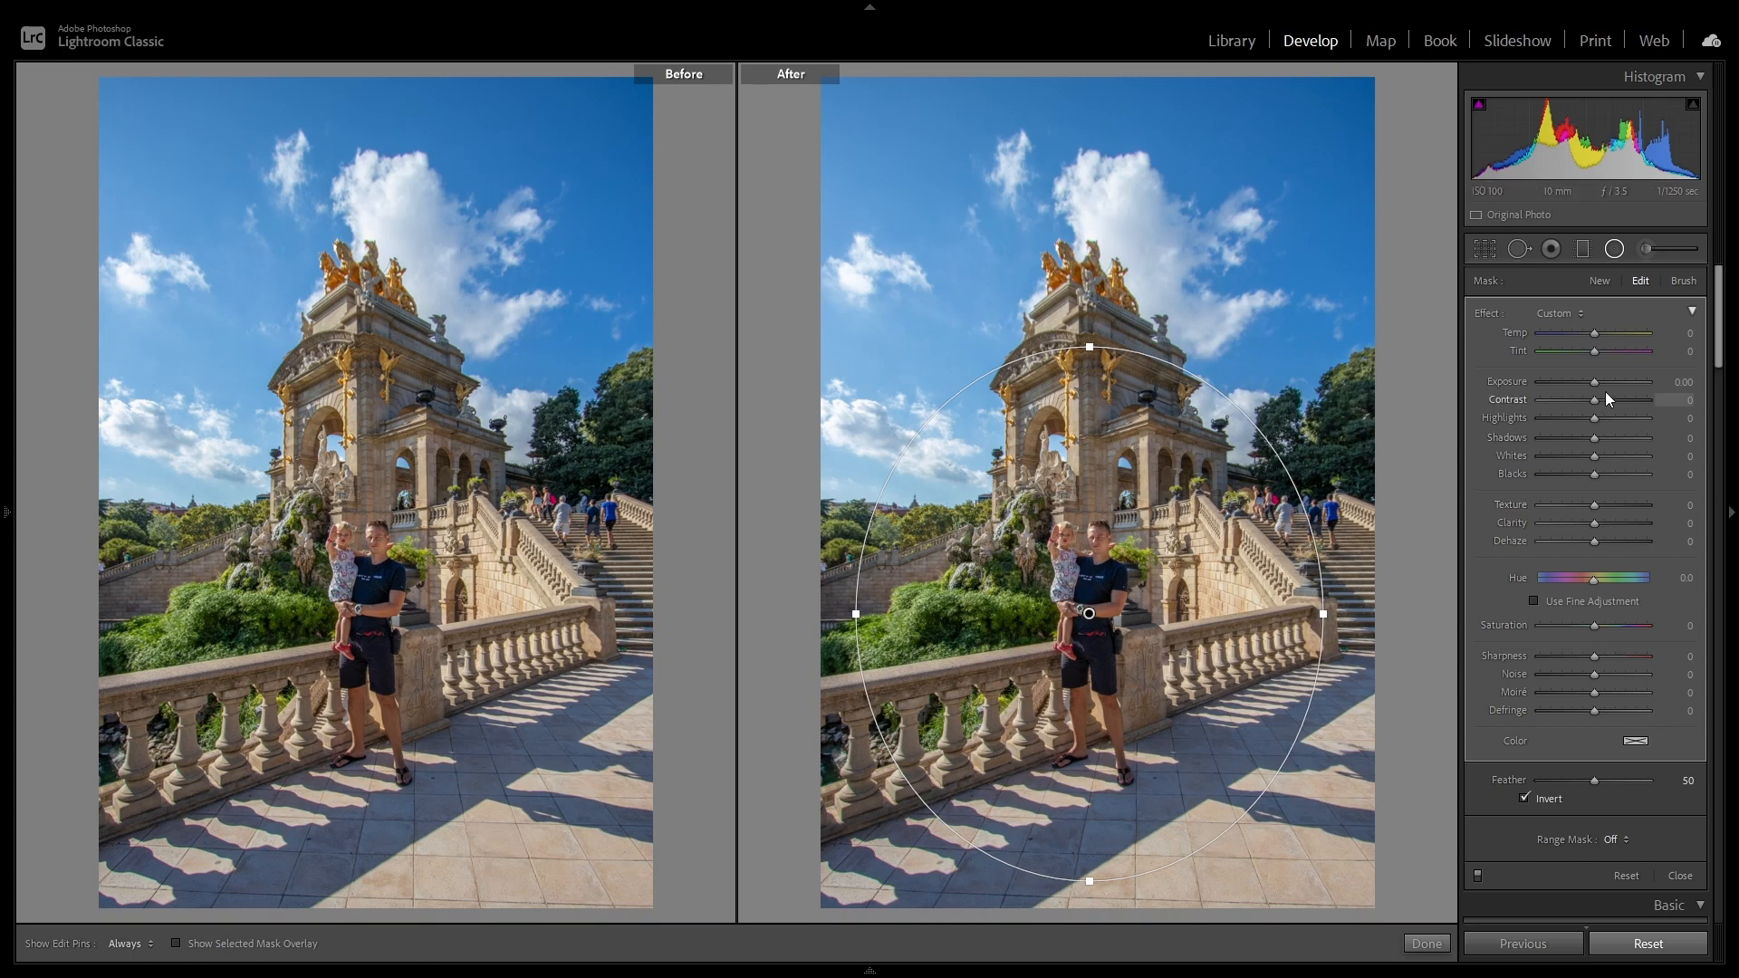
Step: Set the radial filter's Exposure to 0.50, Highlights to -100 and Shadows to 100, and finish the filter
mouse_move(1596, 382)
mouse_down()
mouse_move(1687, 394)
mouse_move(1454, 391)
mouse_move(1600, 395)
mouse_move(1595, 380)
mouse_up()
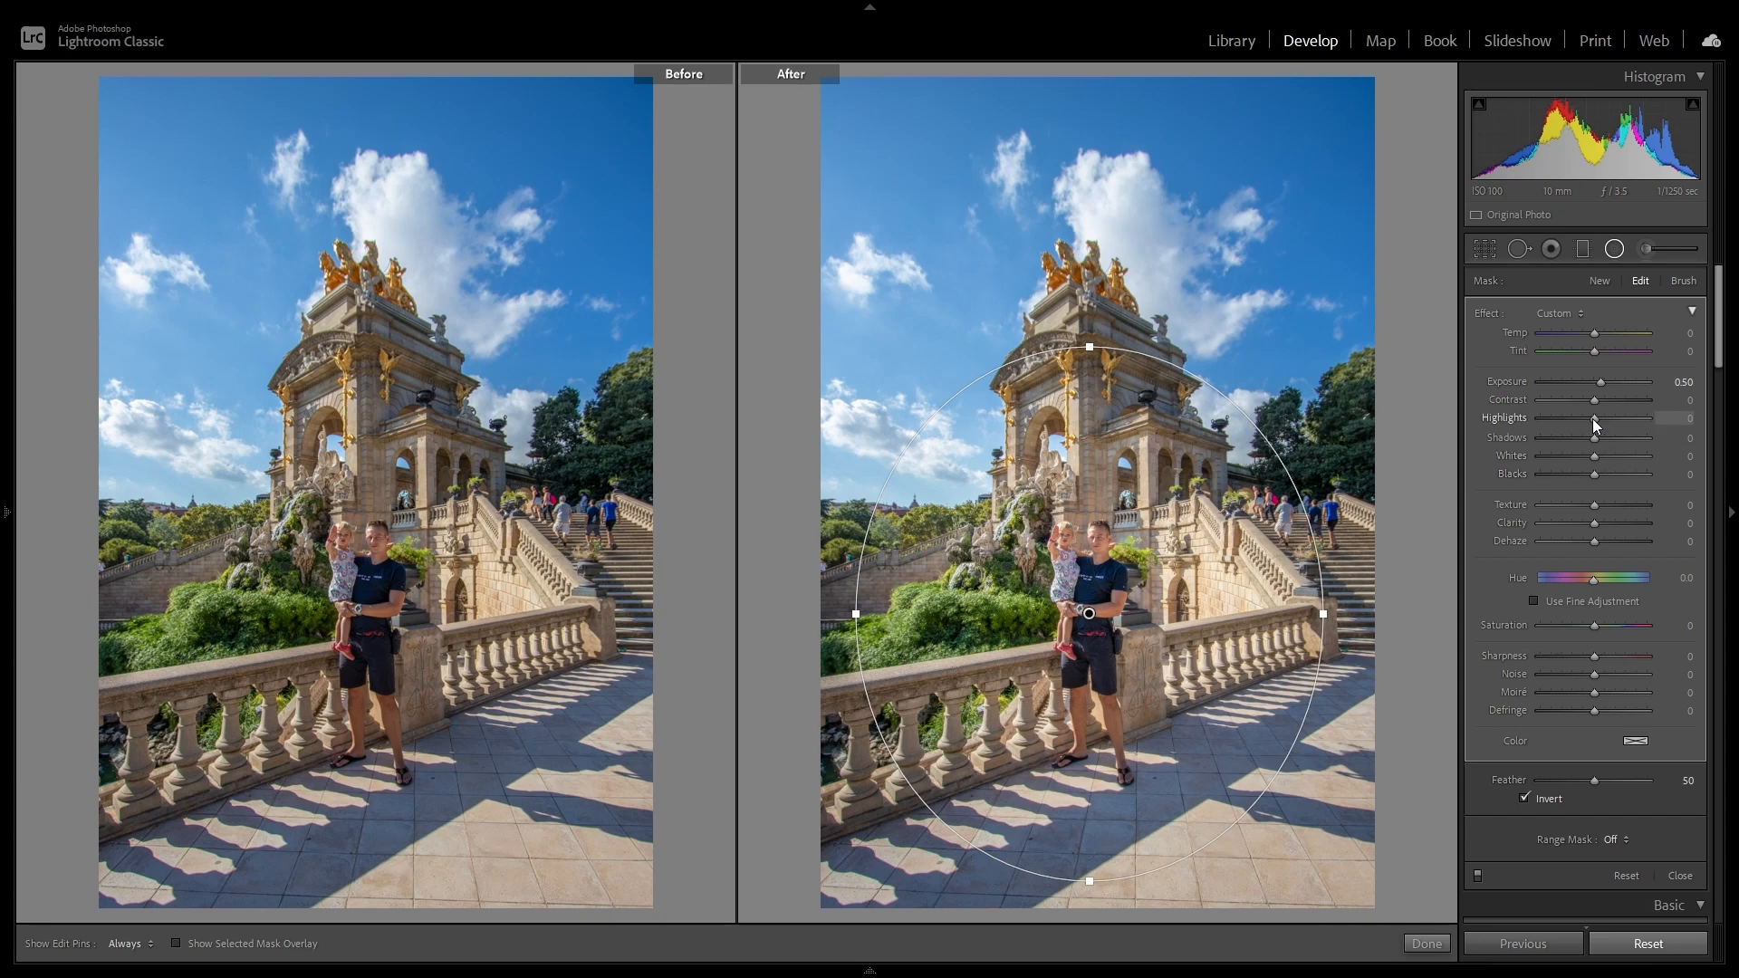
drag(1592, 418, 1703, 450)
click(1426, 943)
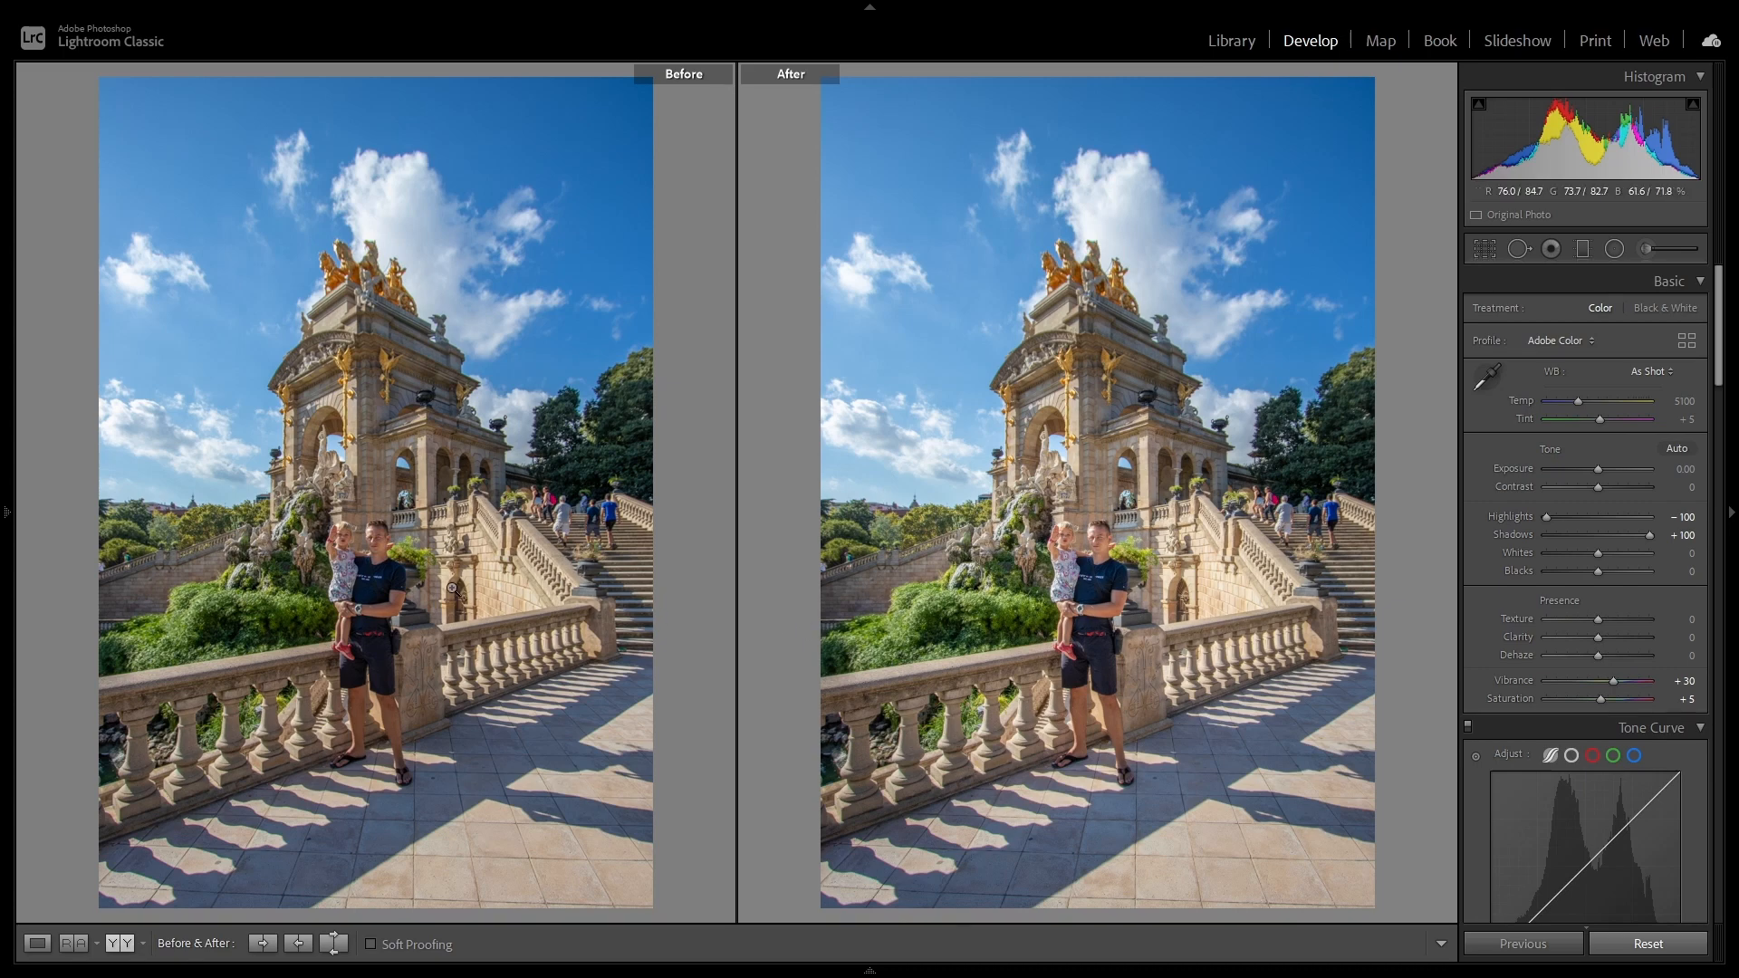
Step: Compare the before and after versions up close at the man and child and at the background staircase wall
click(1020, 577)
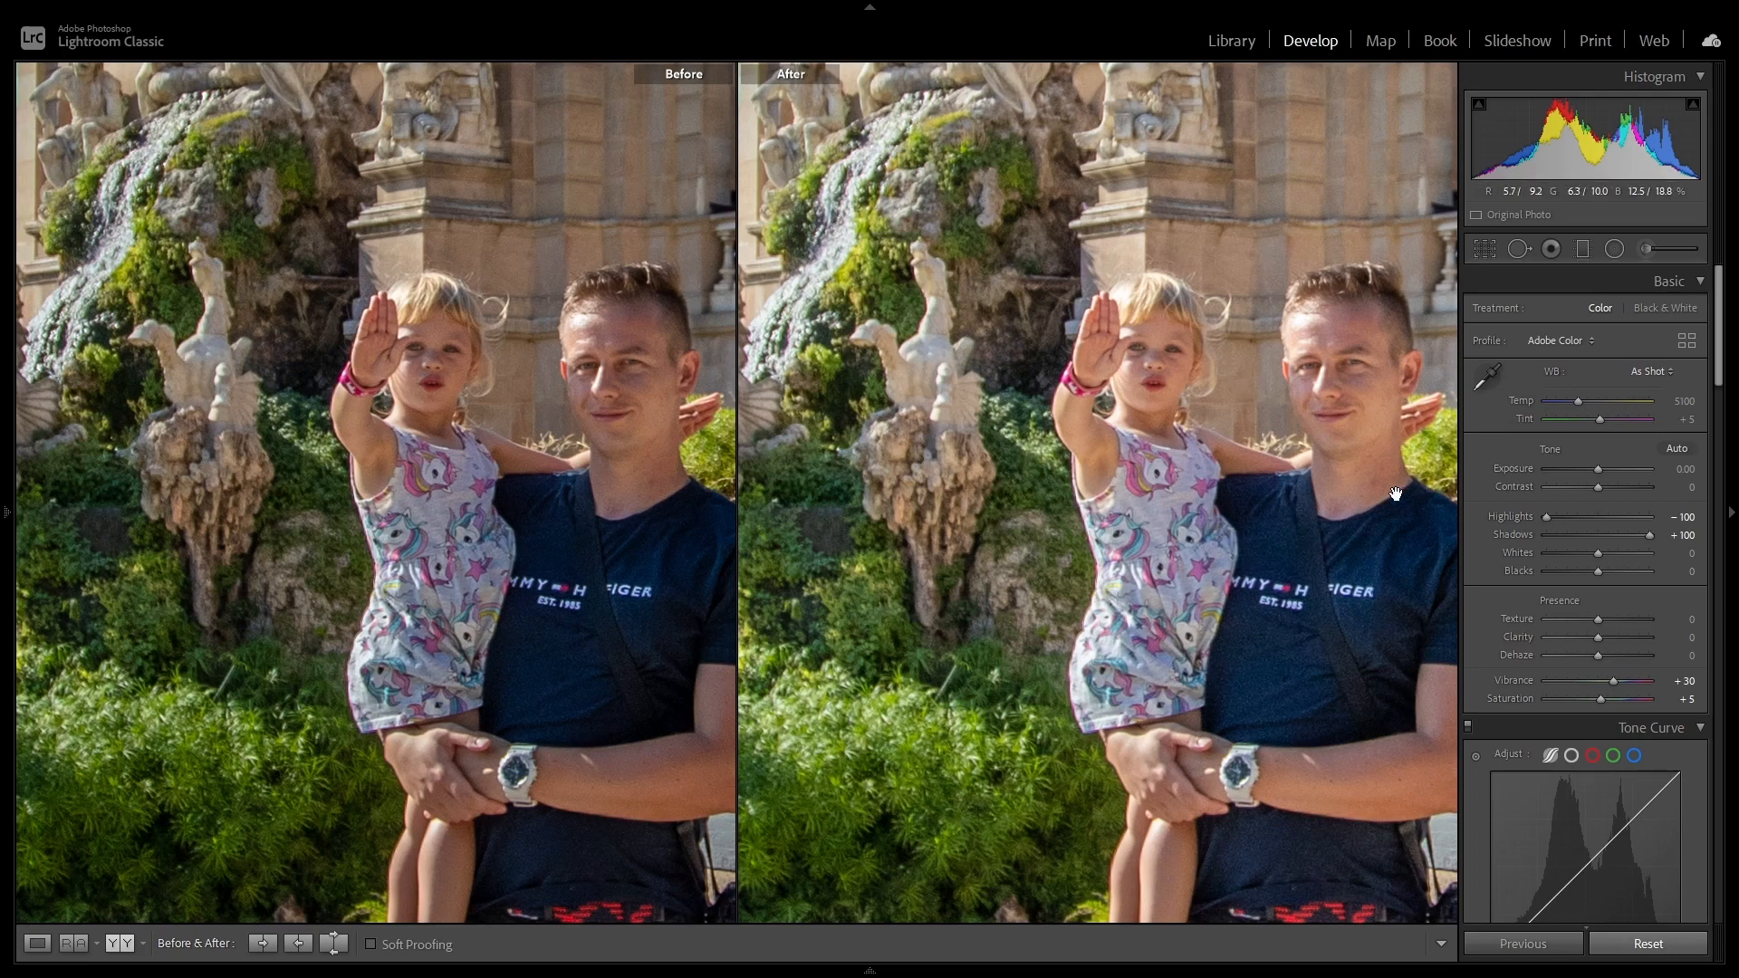
click(1015, 600)
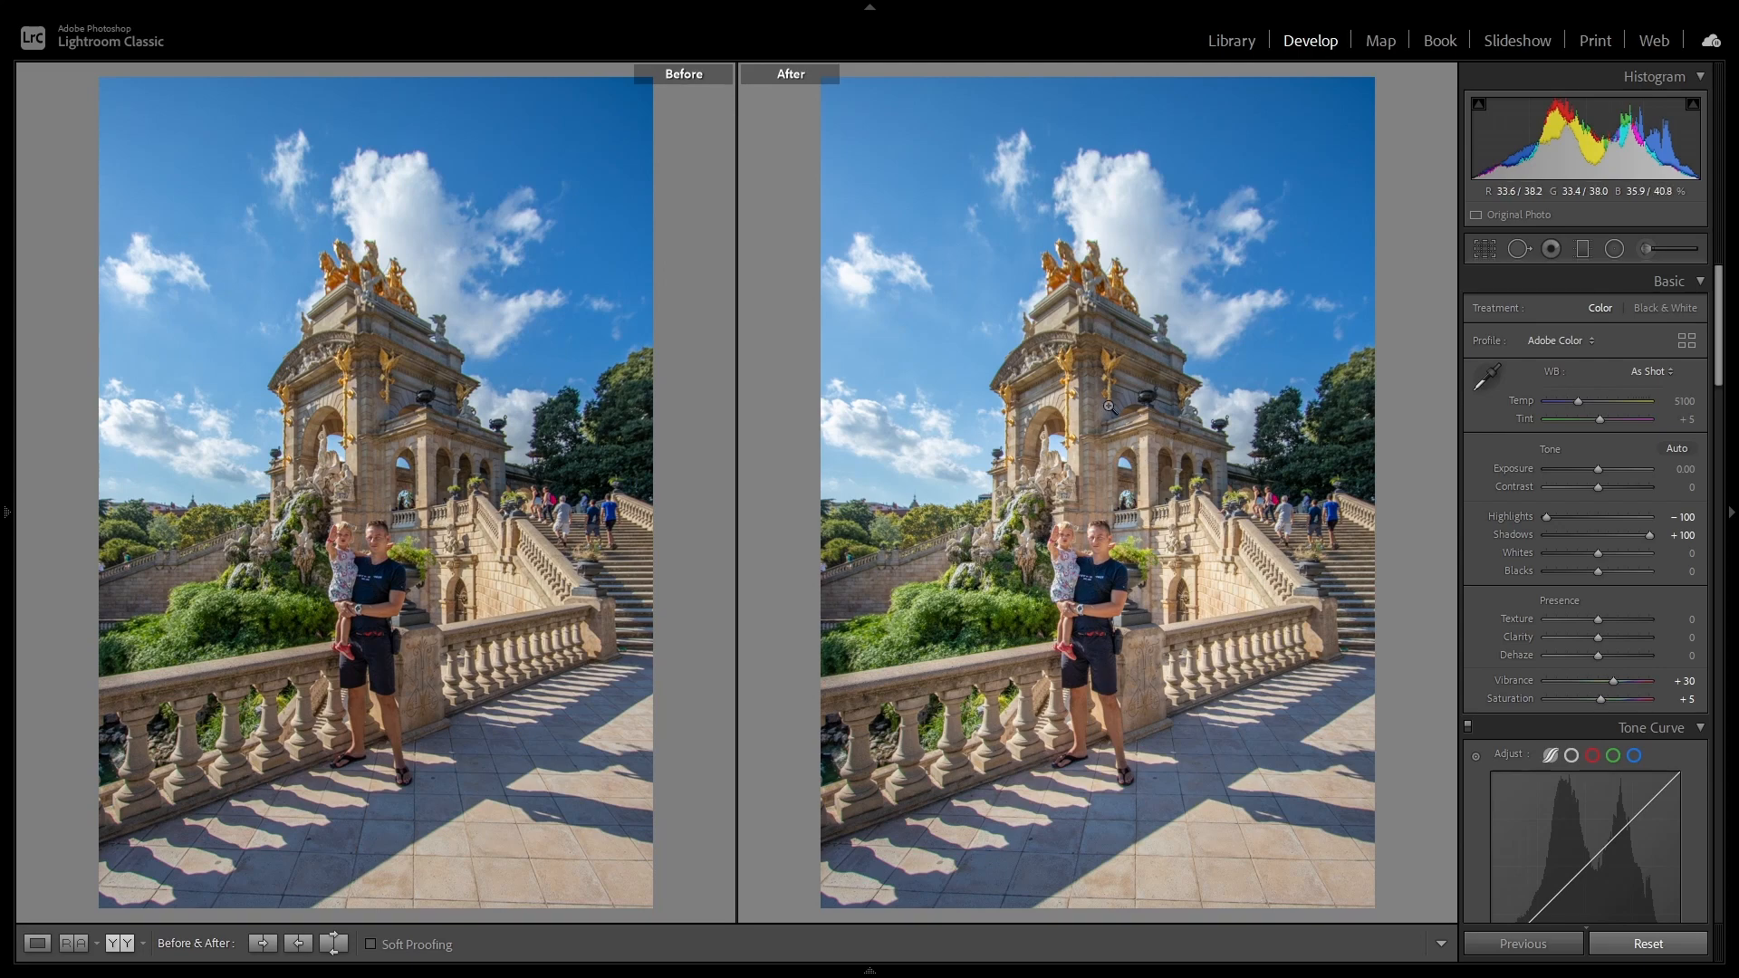
click(175, 552)
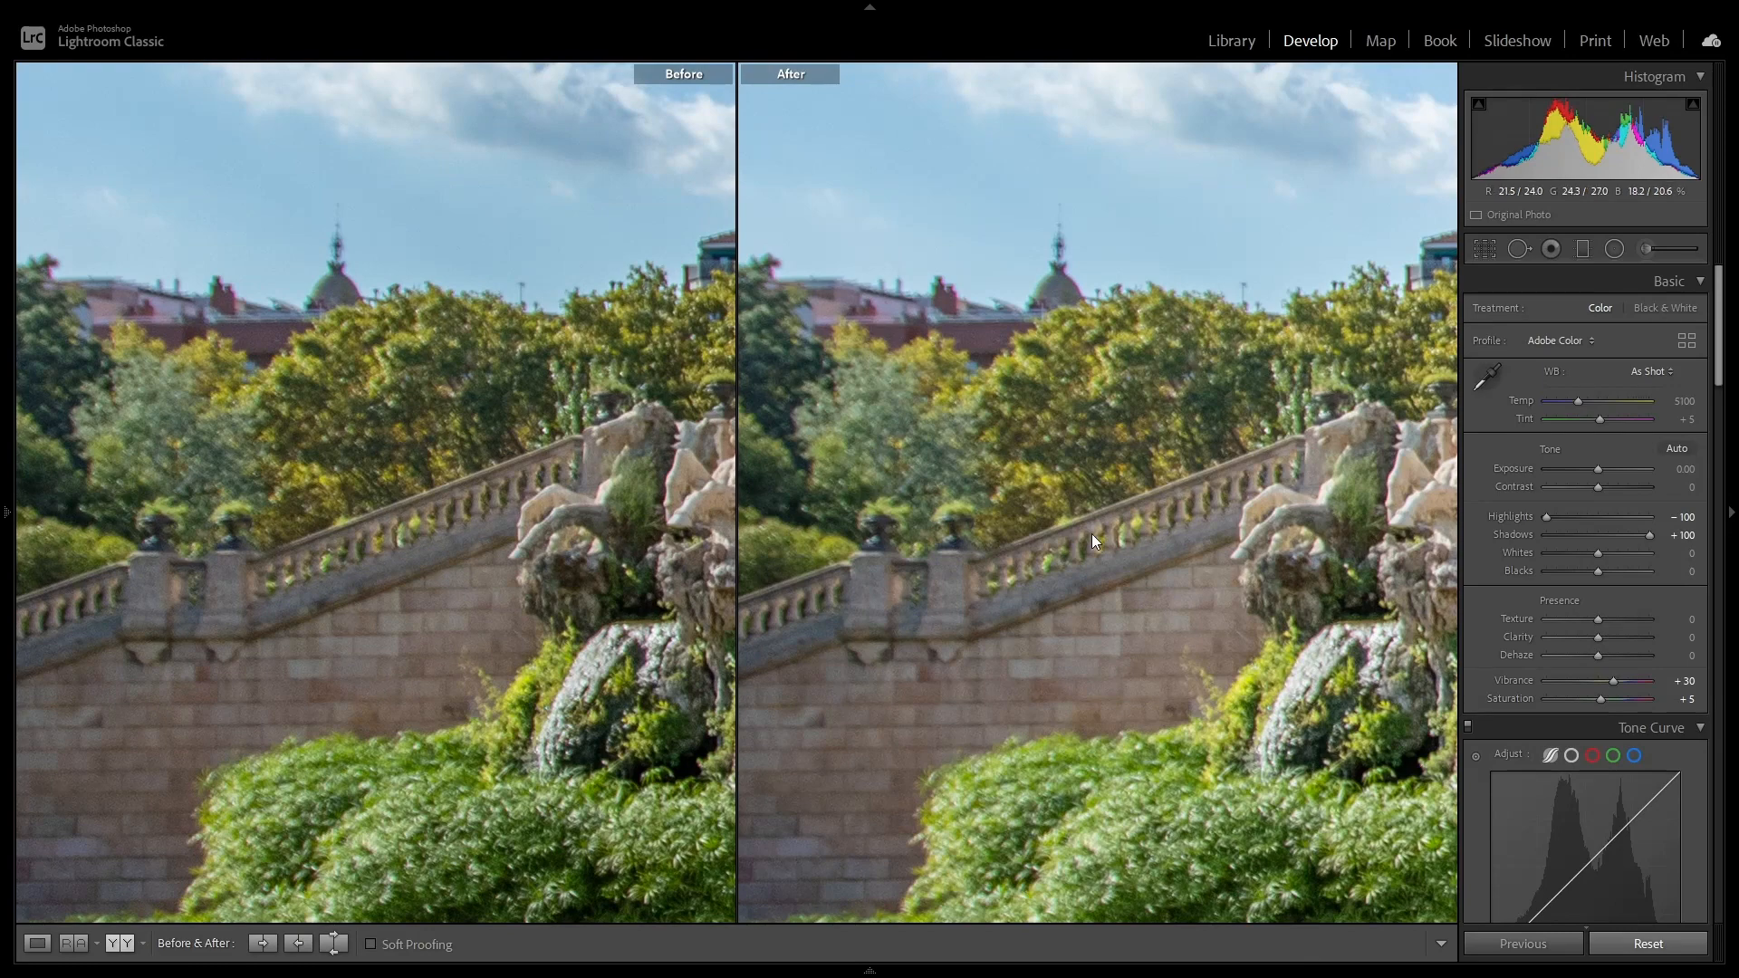
click(1140, 532)
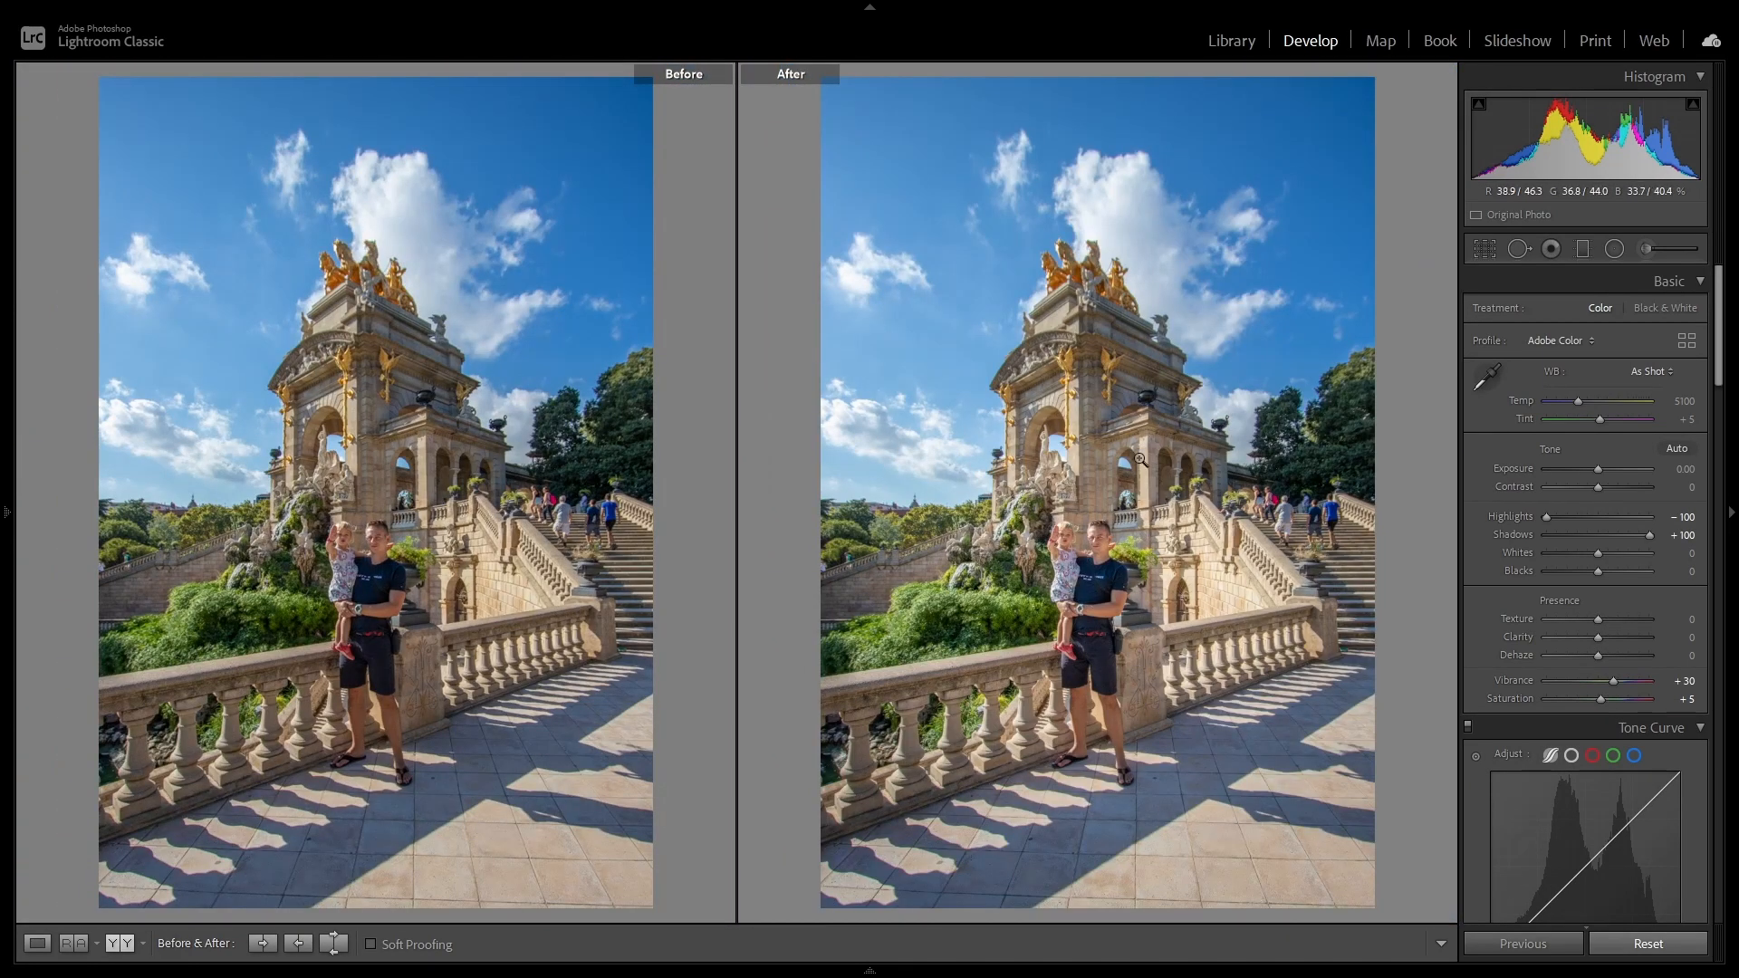
Step: Reopen the existing radial filter and move it slightly lower over the man and child
click(1614, 250)
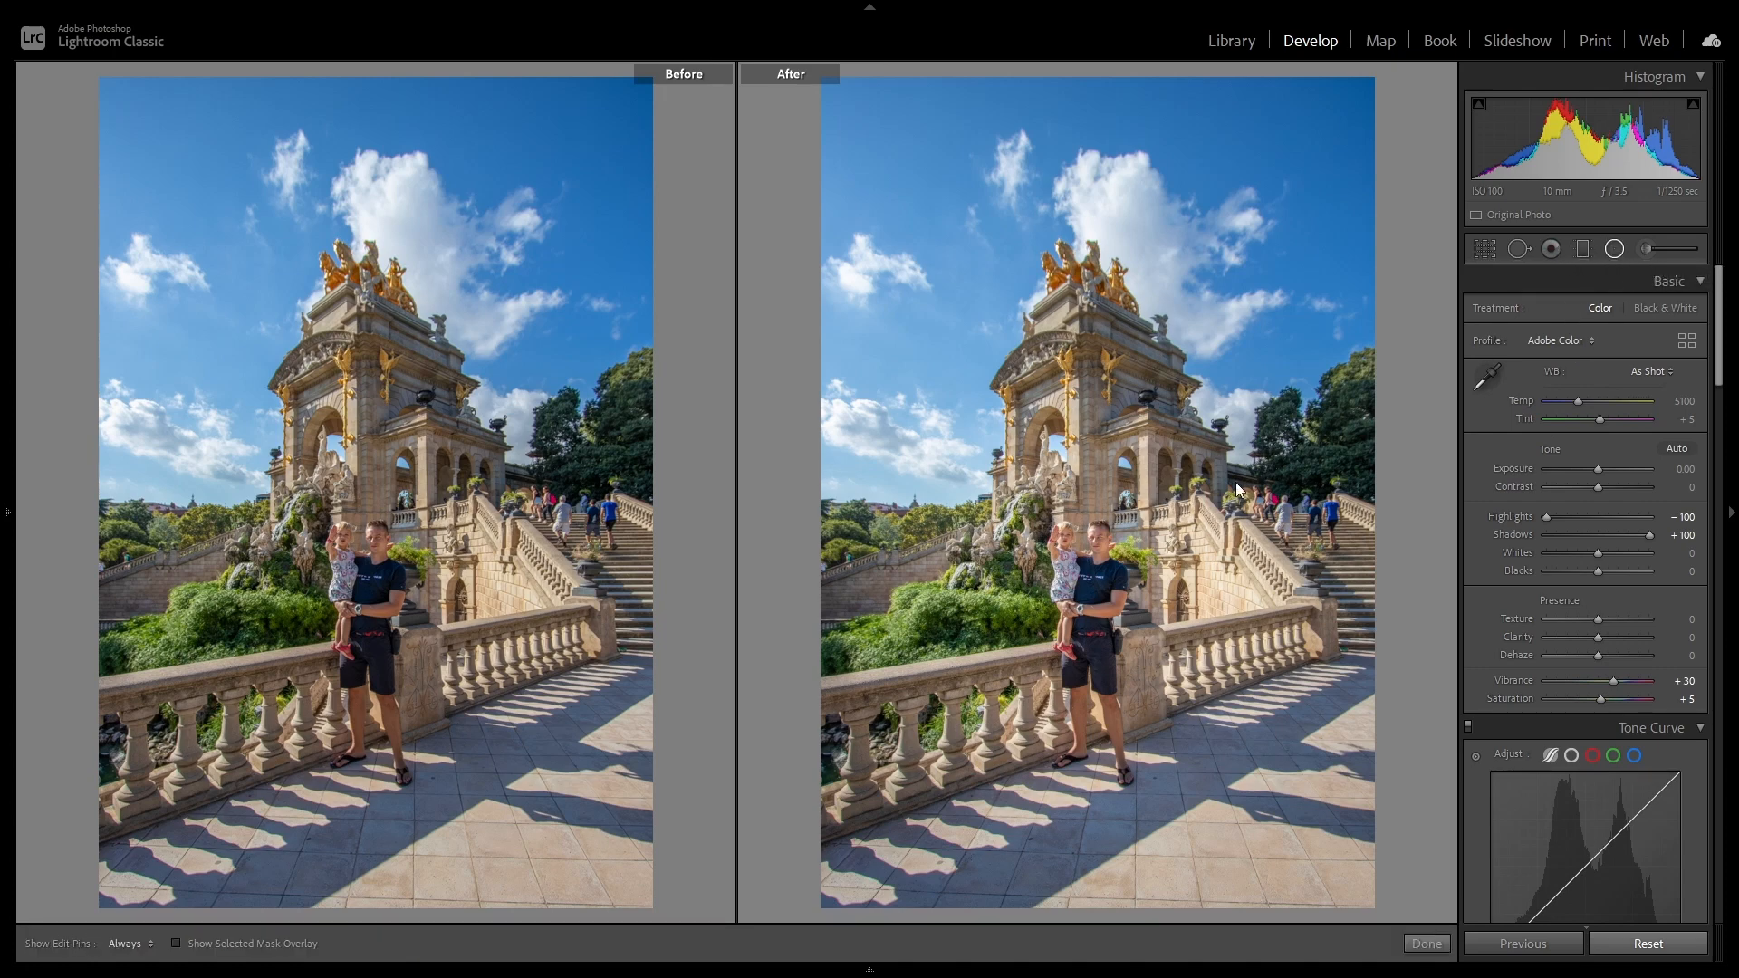
click(1089, 614)
drag(1089, 614, 1083, 628)
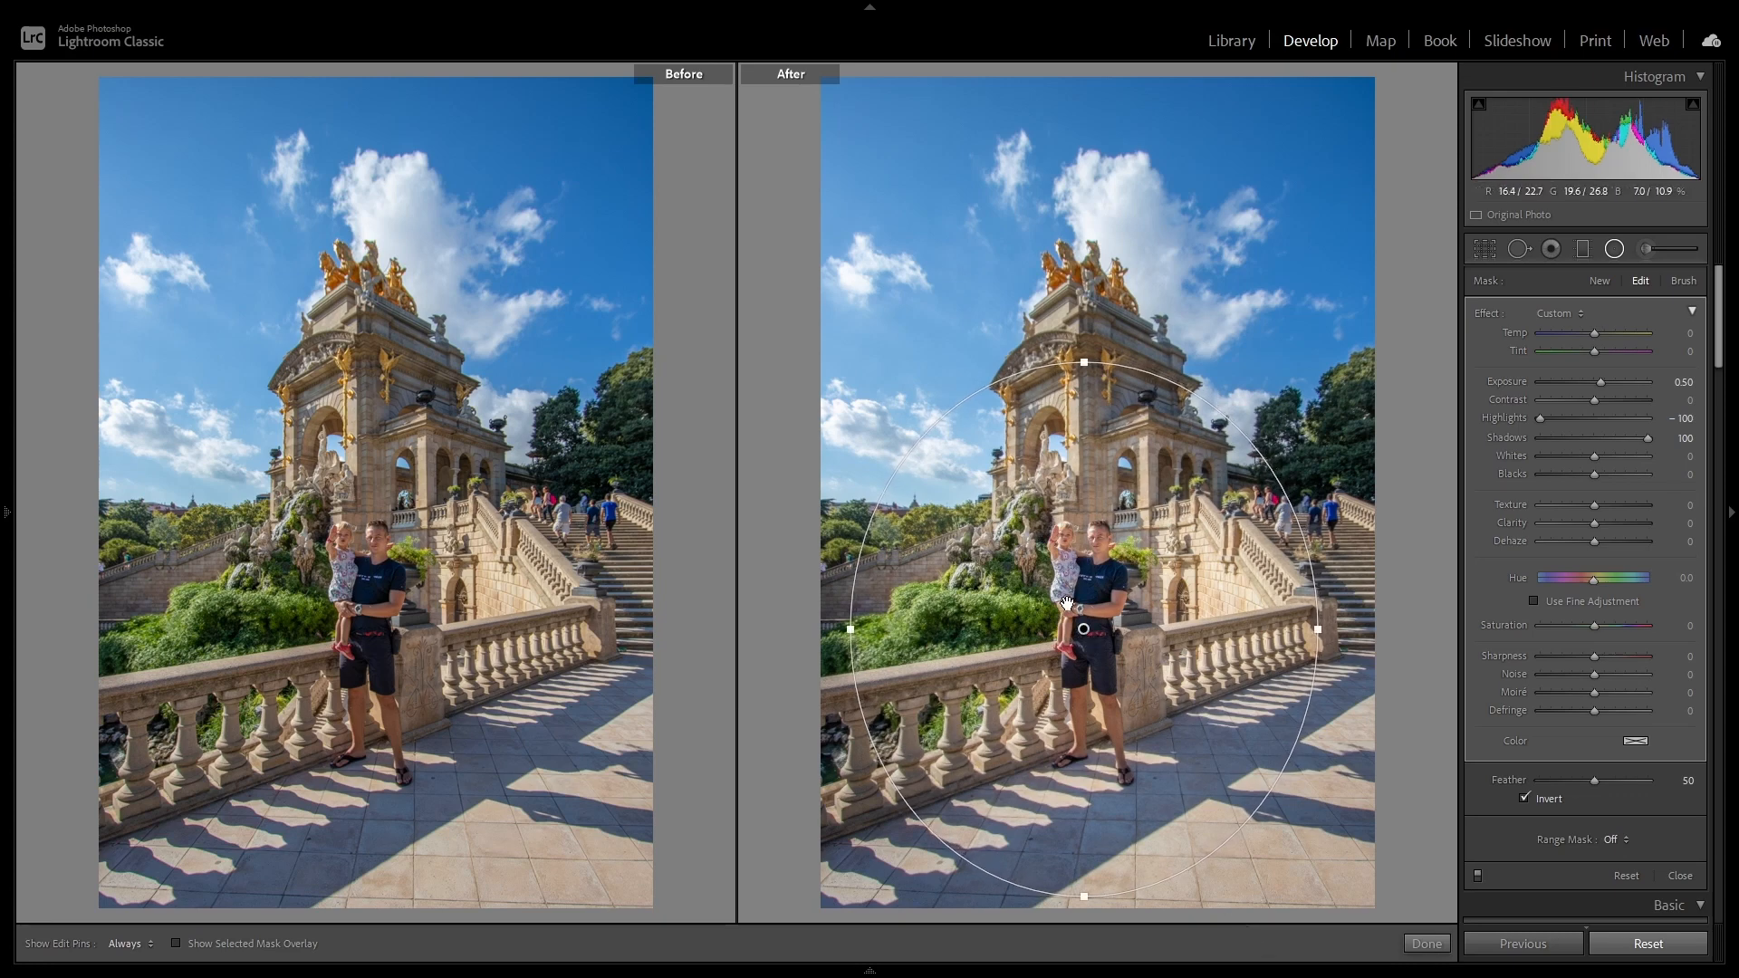
Step: Try the radial filter with a Feather of 0, checking its edge with and without the mask overlay, and restore Feather to 50
click(176, 943)
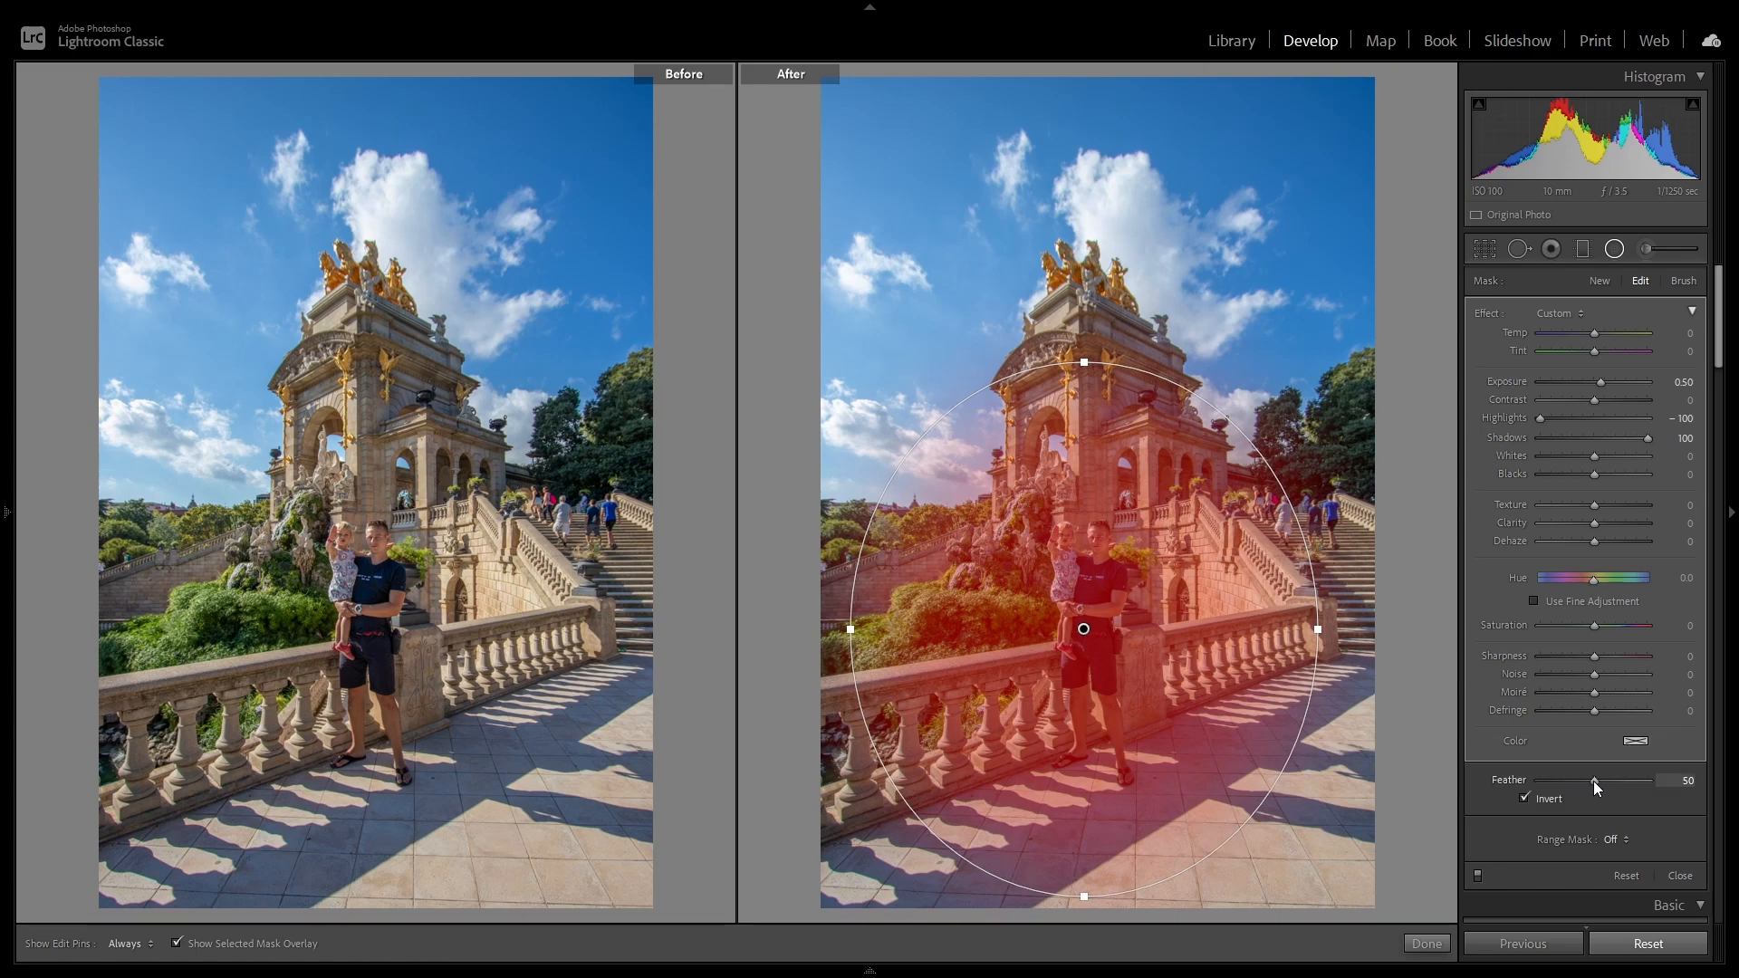
drag(1594, 780, 1531, 781)
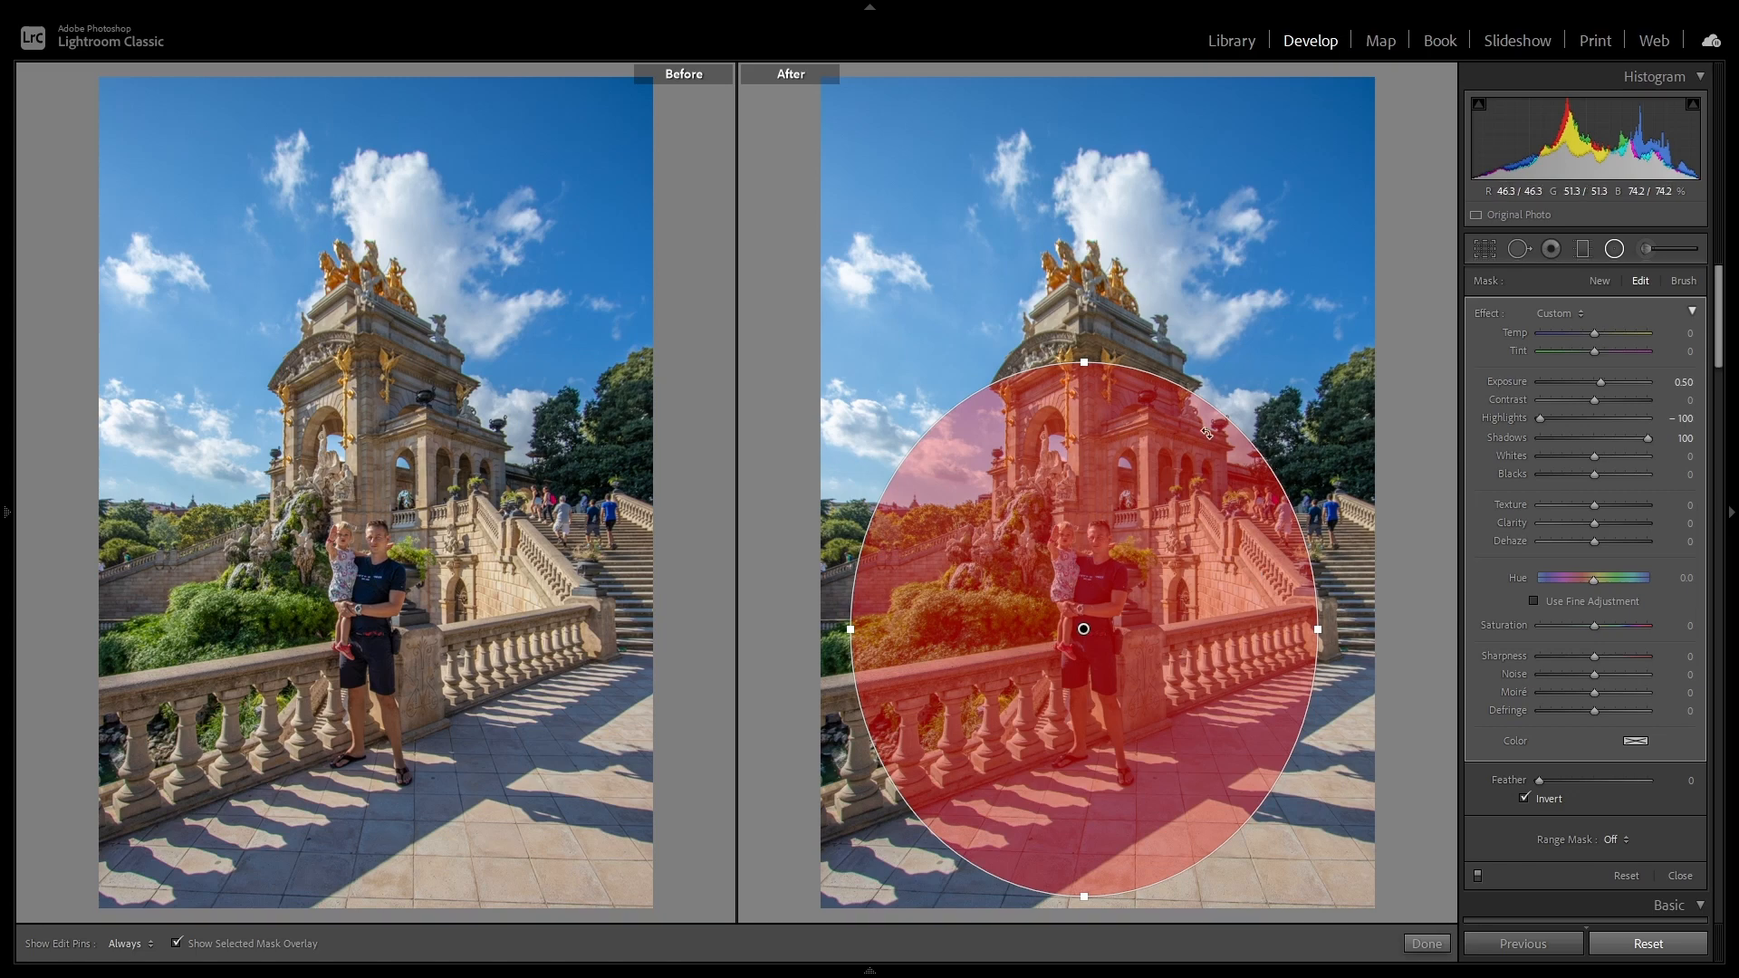
click(181, 943)
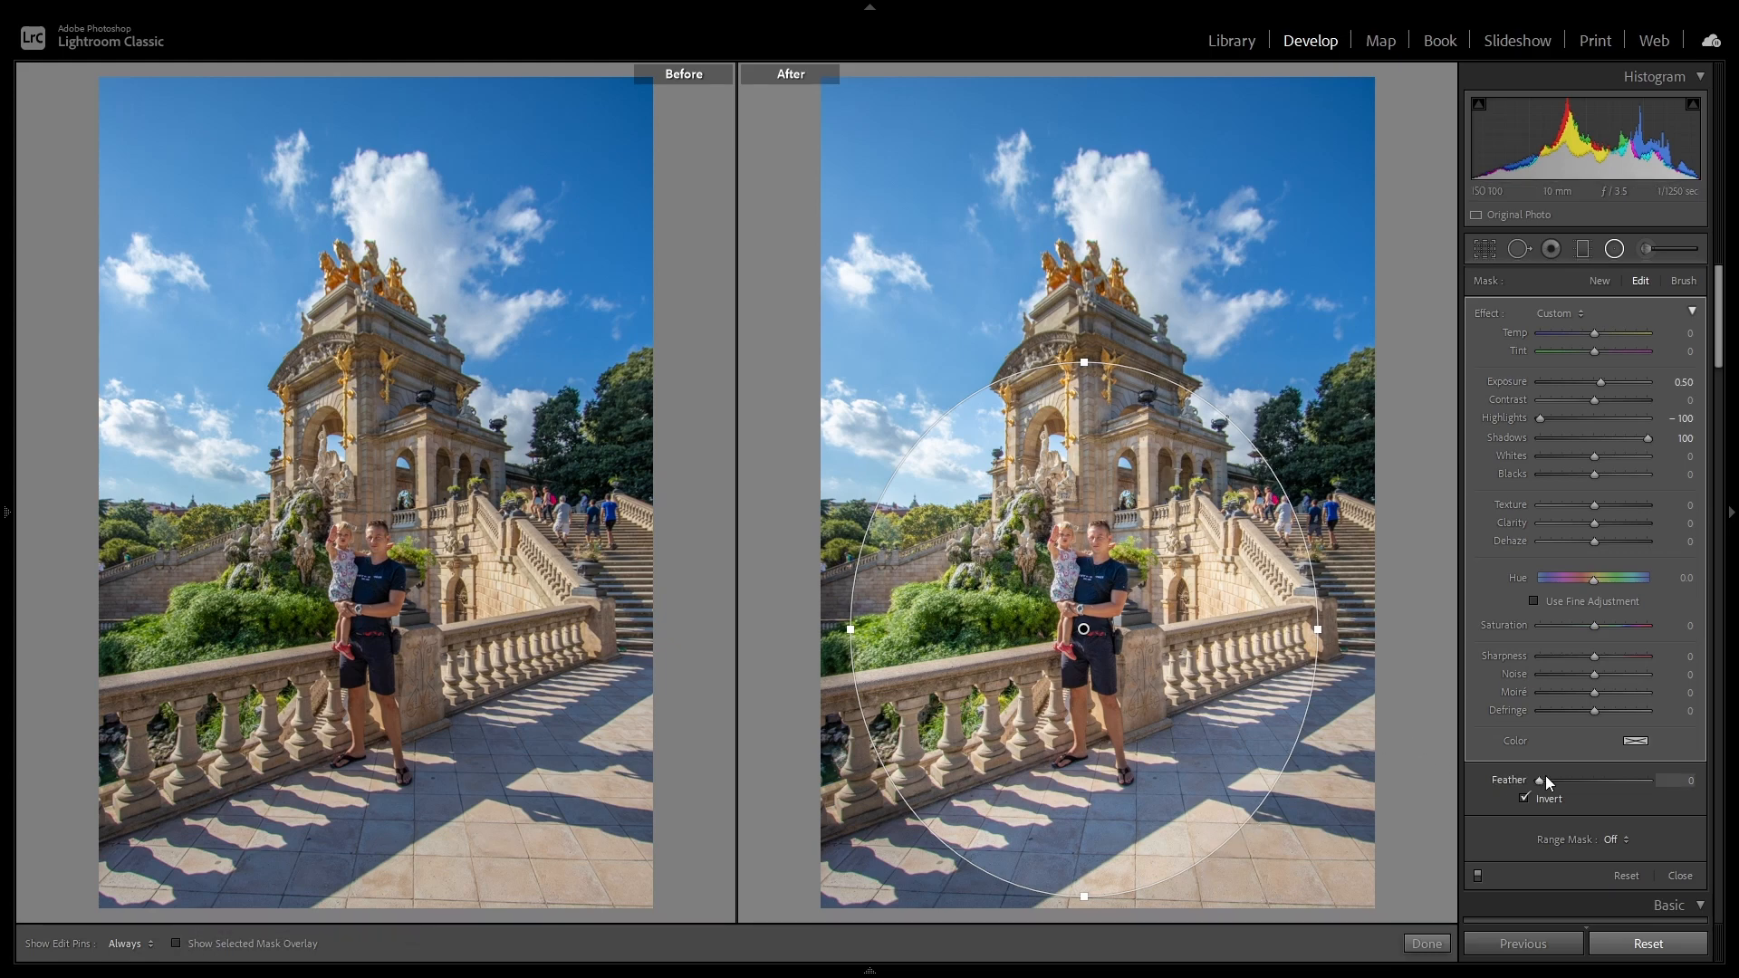
drag(1541, 784, 1596, 786)
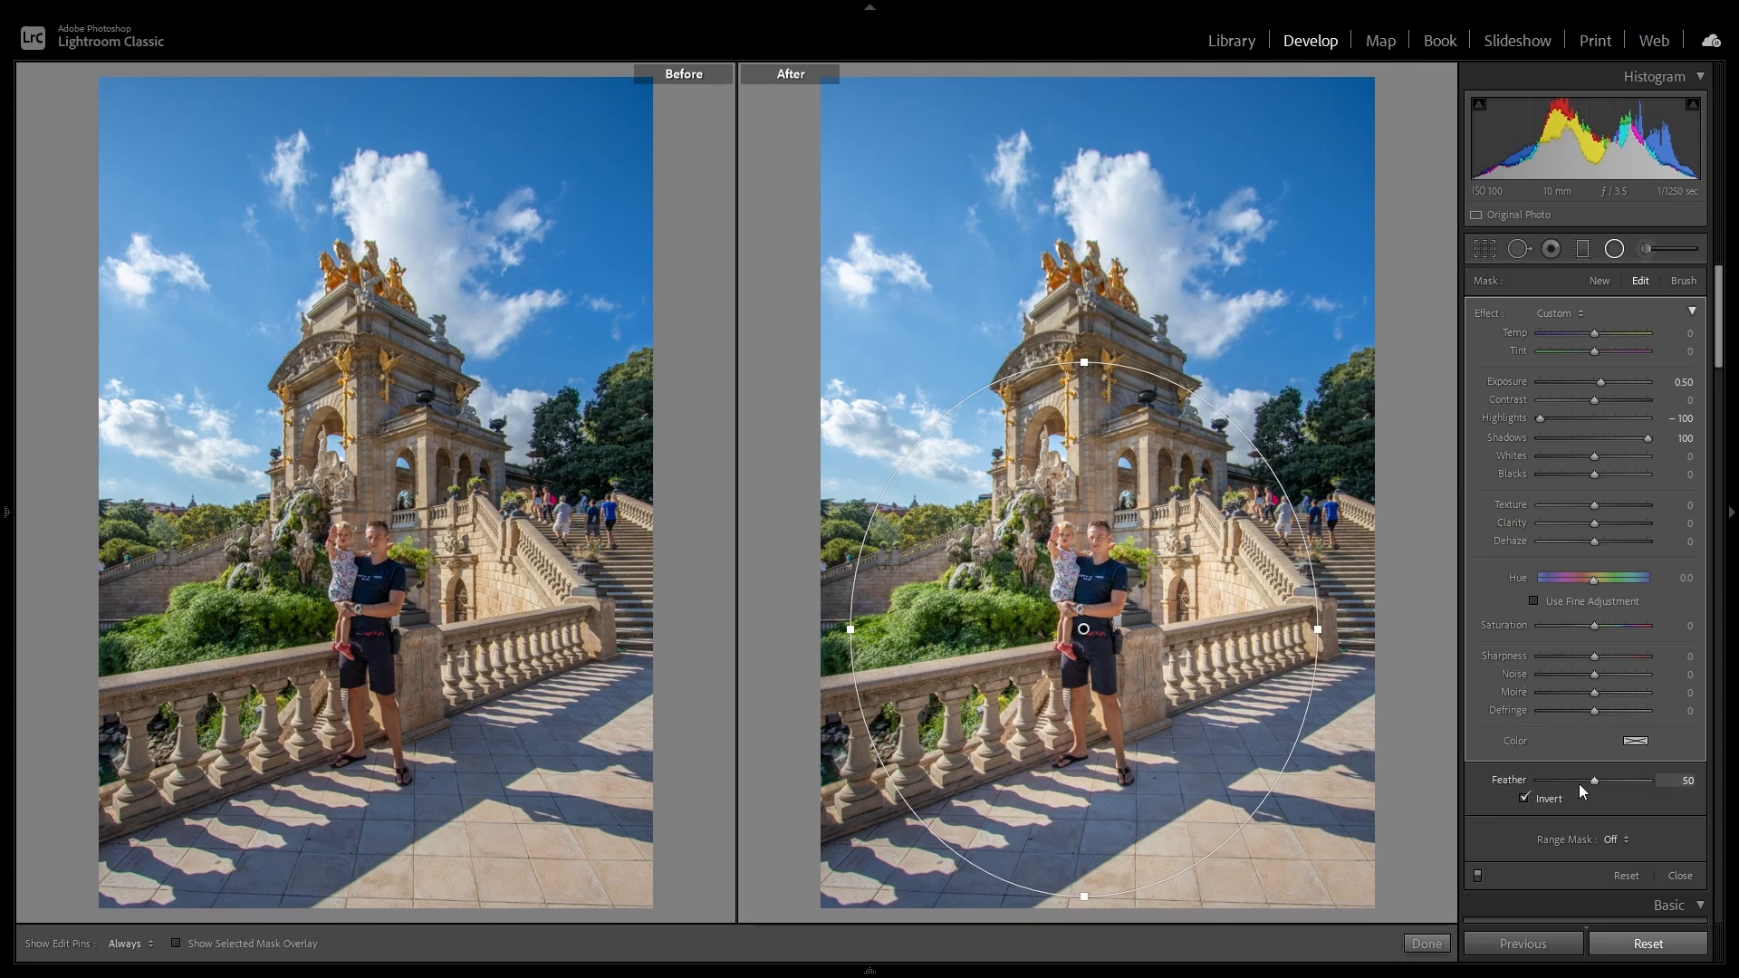
Step: Try the radial filter with a Feather of 100, checking the mask overlay, and reduce Feather to 70 before finishing the filter
drag(1626, 780, 1696, 786)
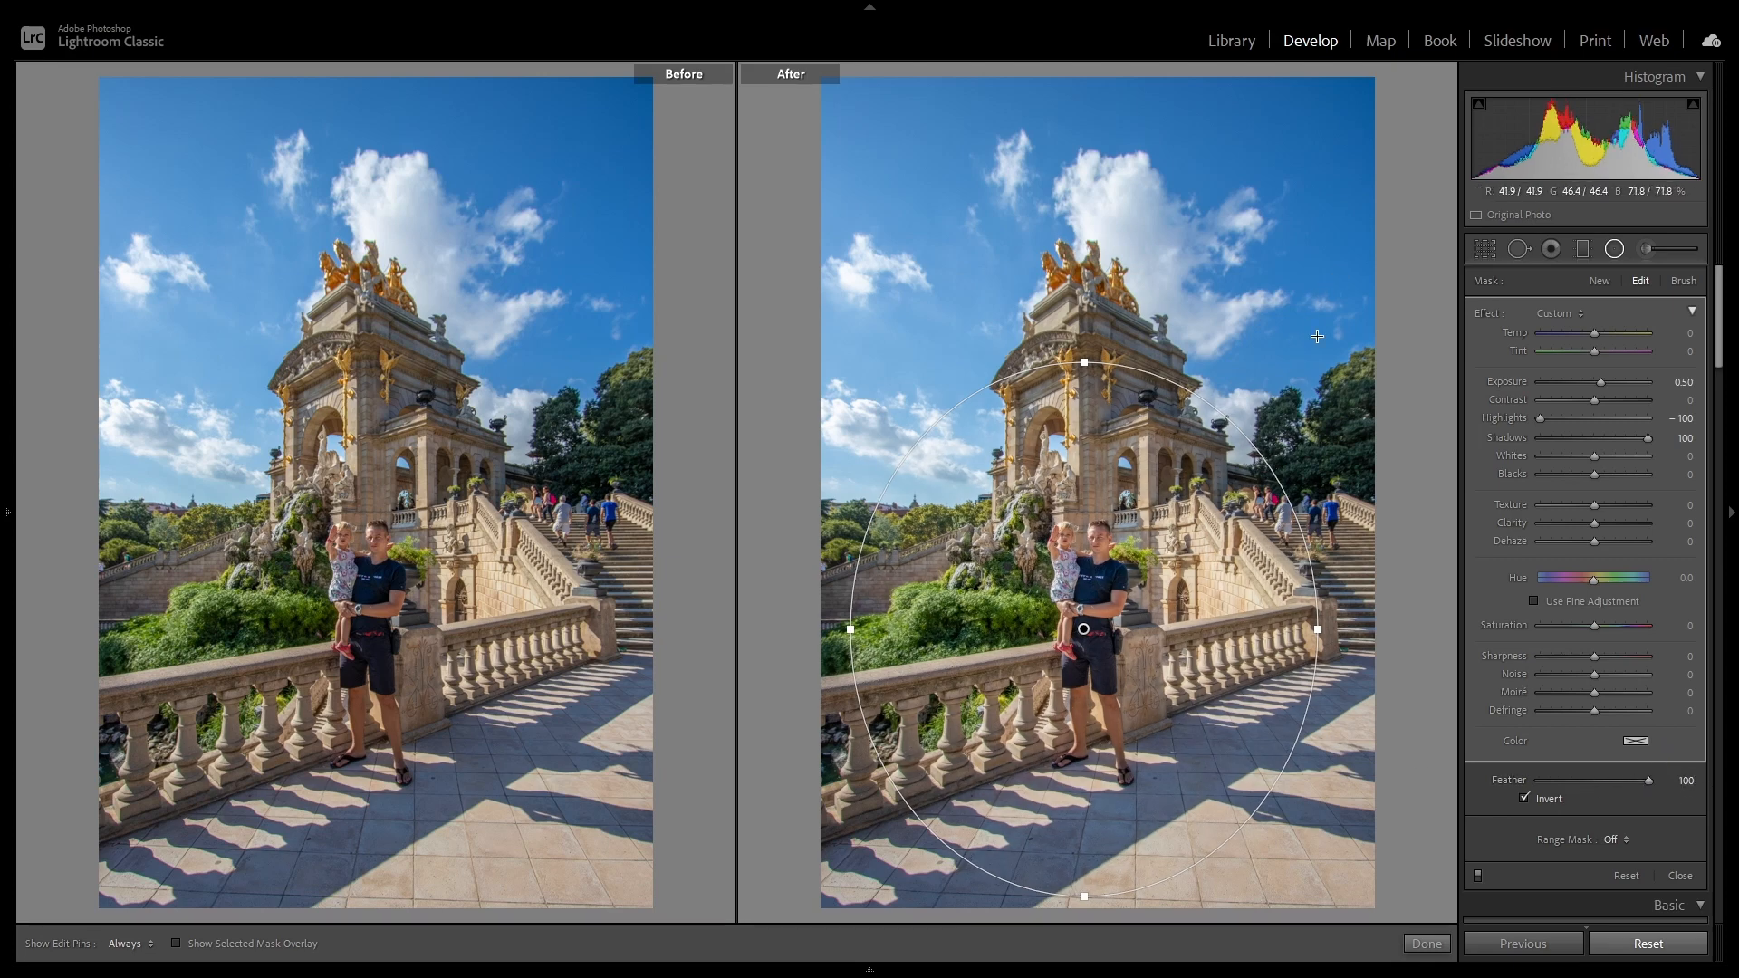
click(177, 943)
click(177, 944)
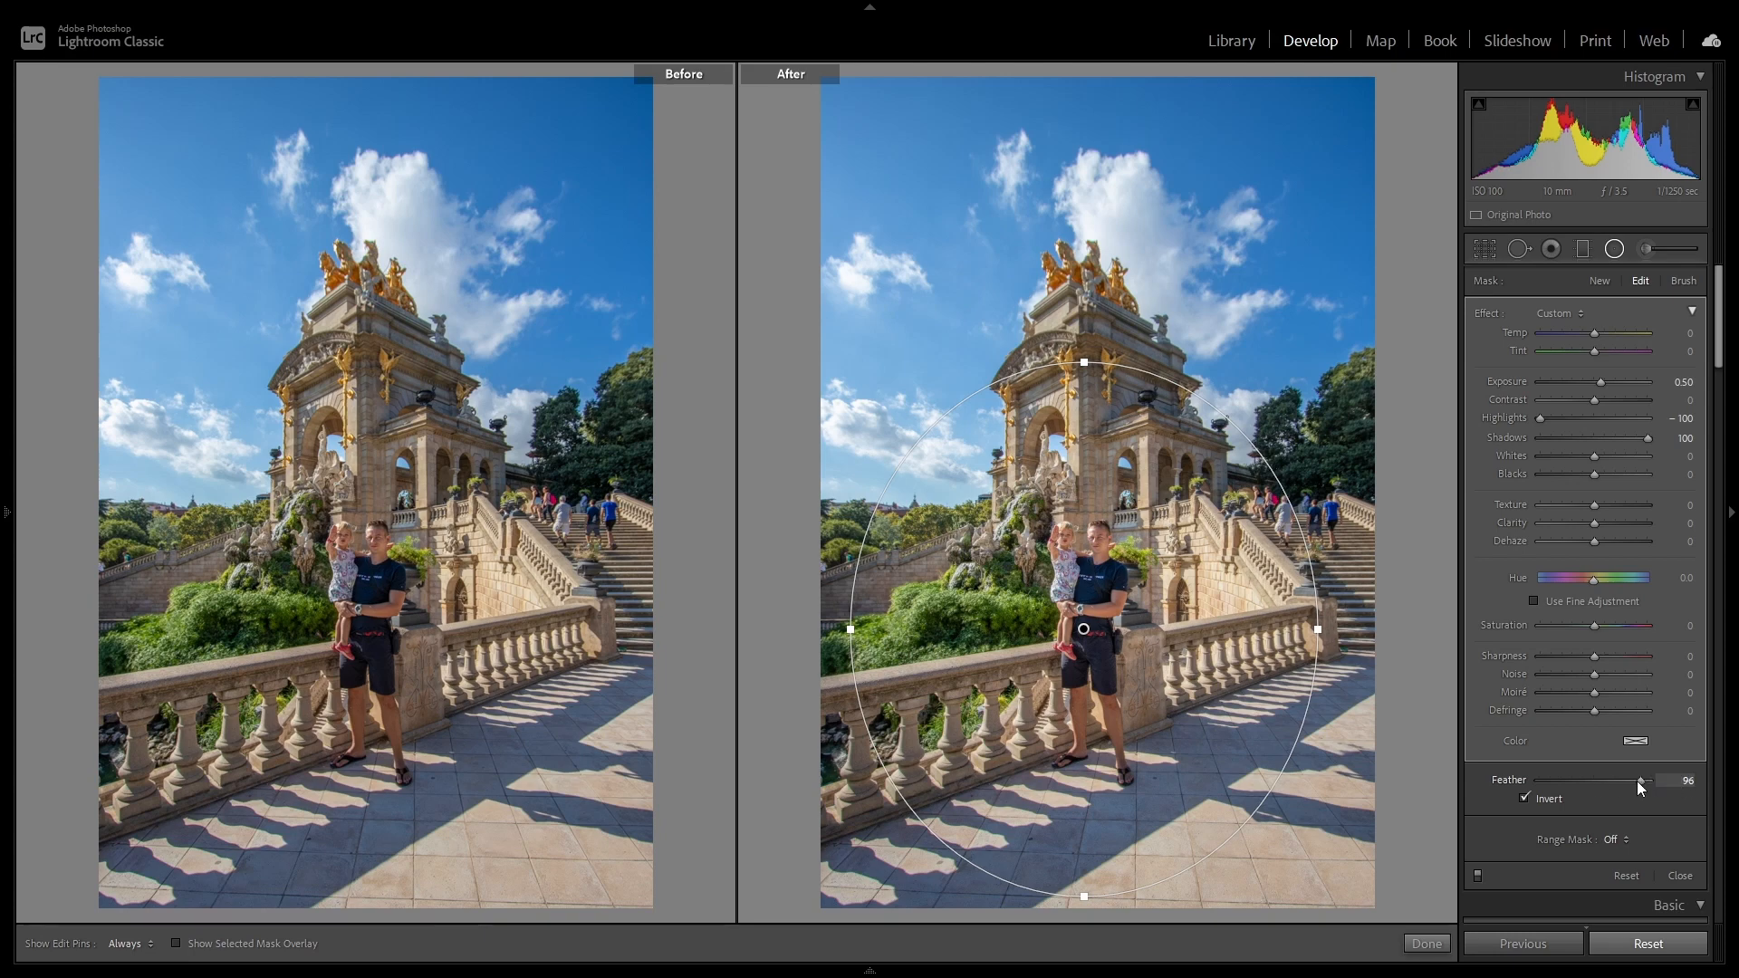
drag(1637, 781, 1621, 781)
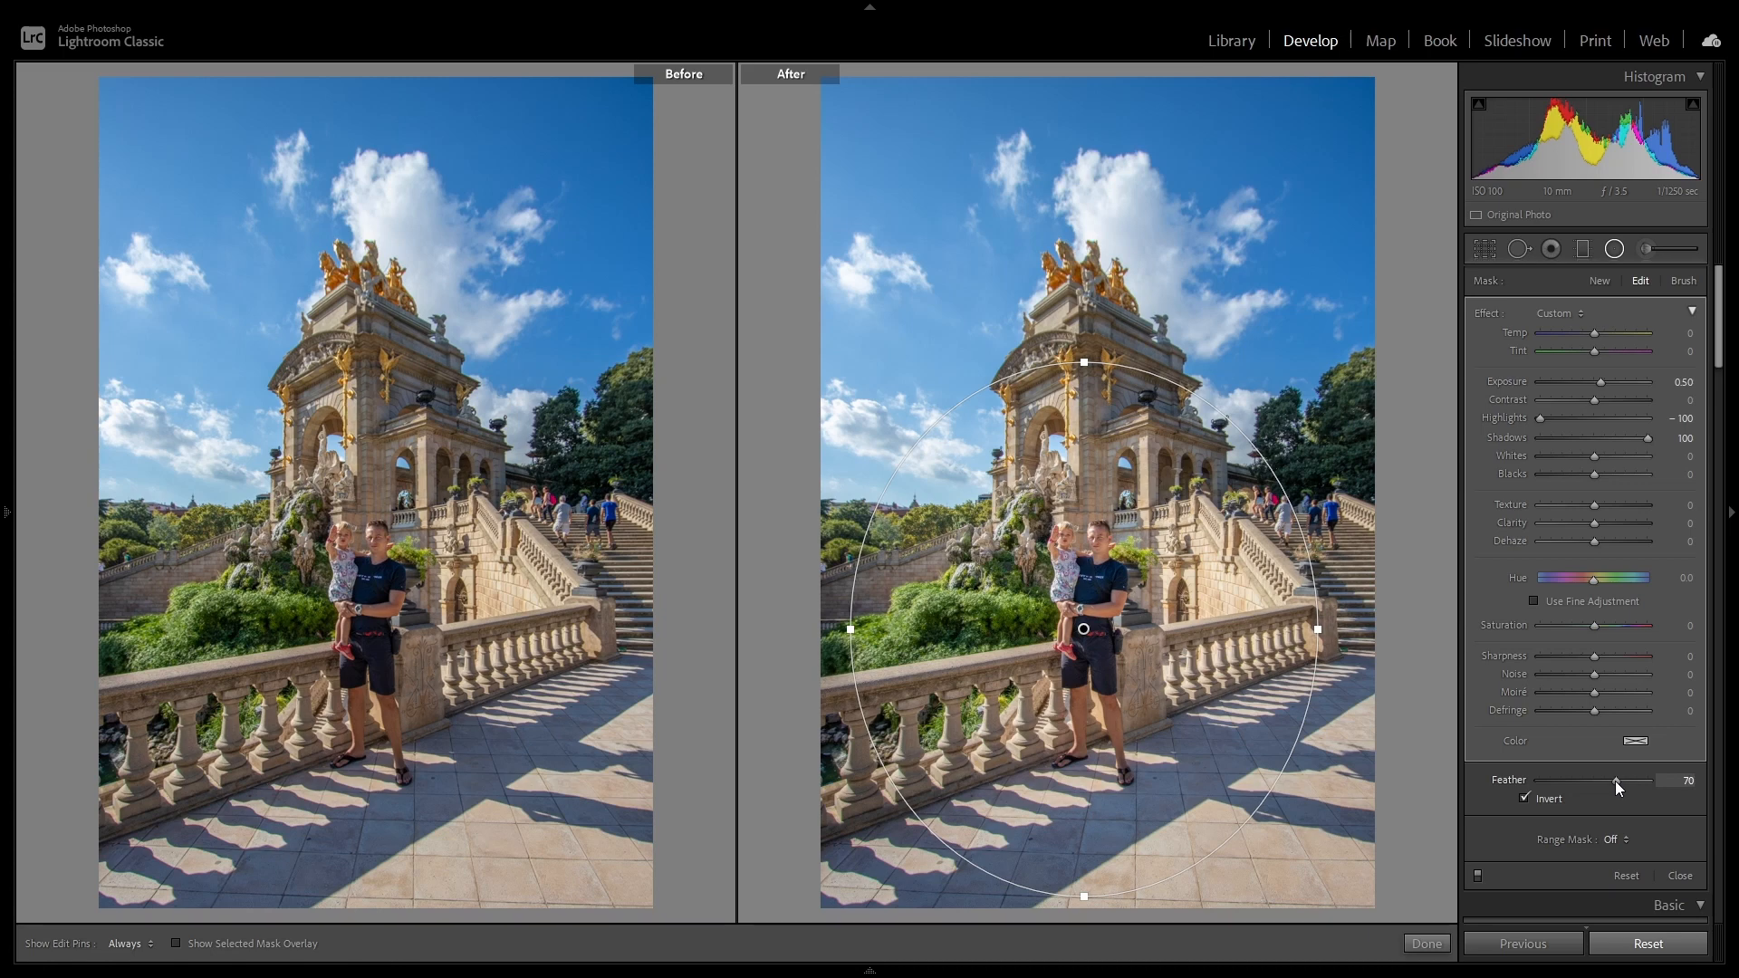
click(1427, 944)
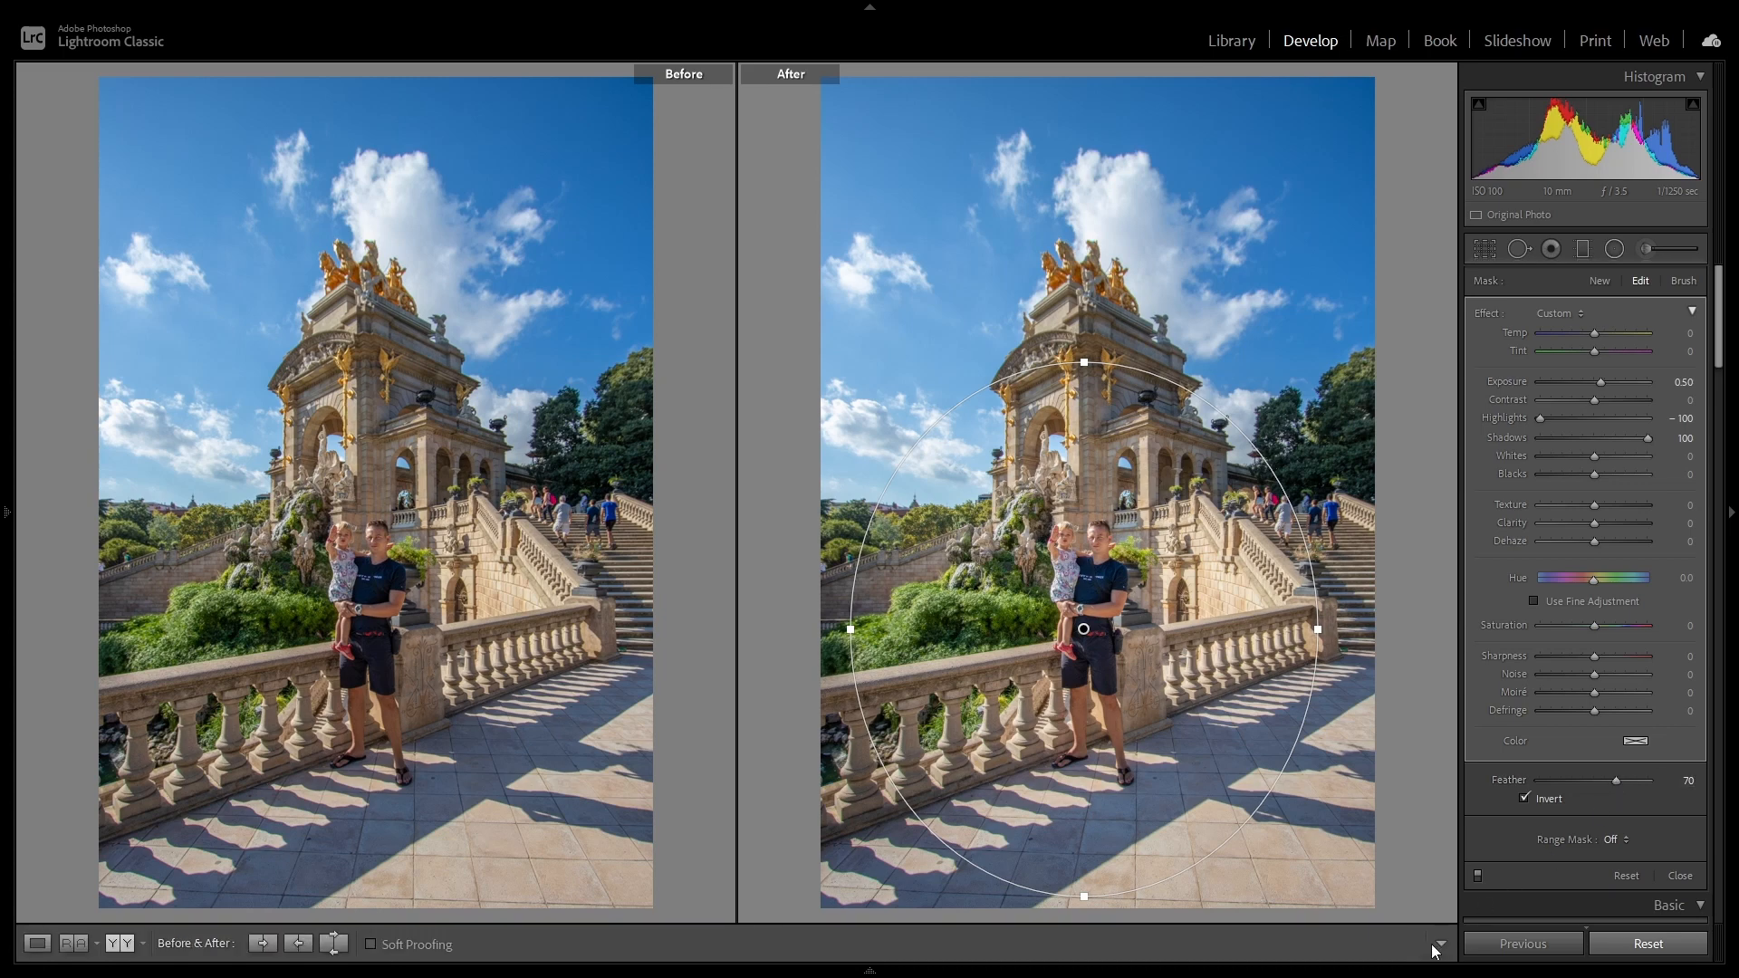
Step: Compare the edited staircase portrait with its unedited original in single view by resetting all settings and undoing the reset, twice
click(37, 943)
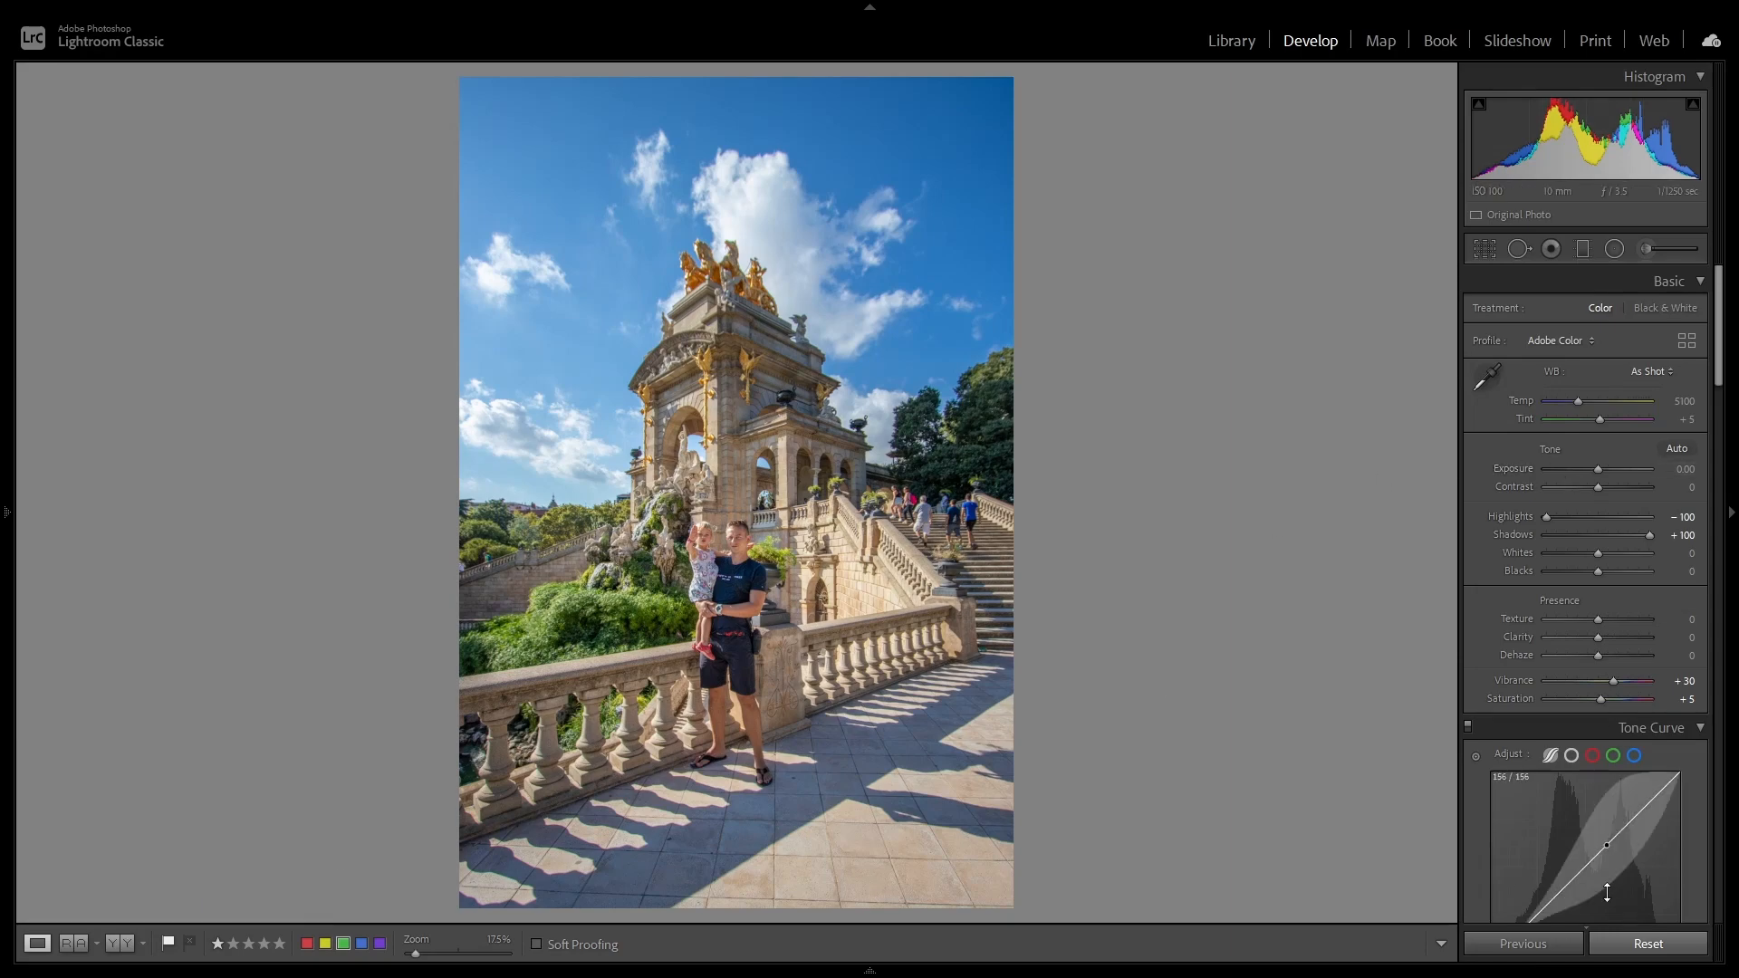
click(1636, 949)
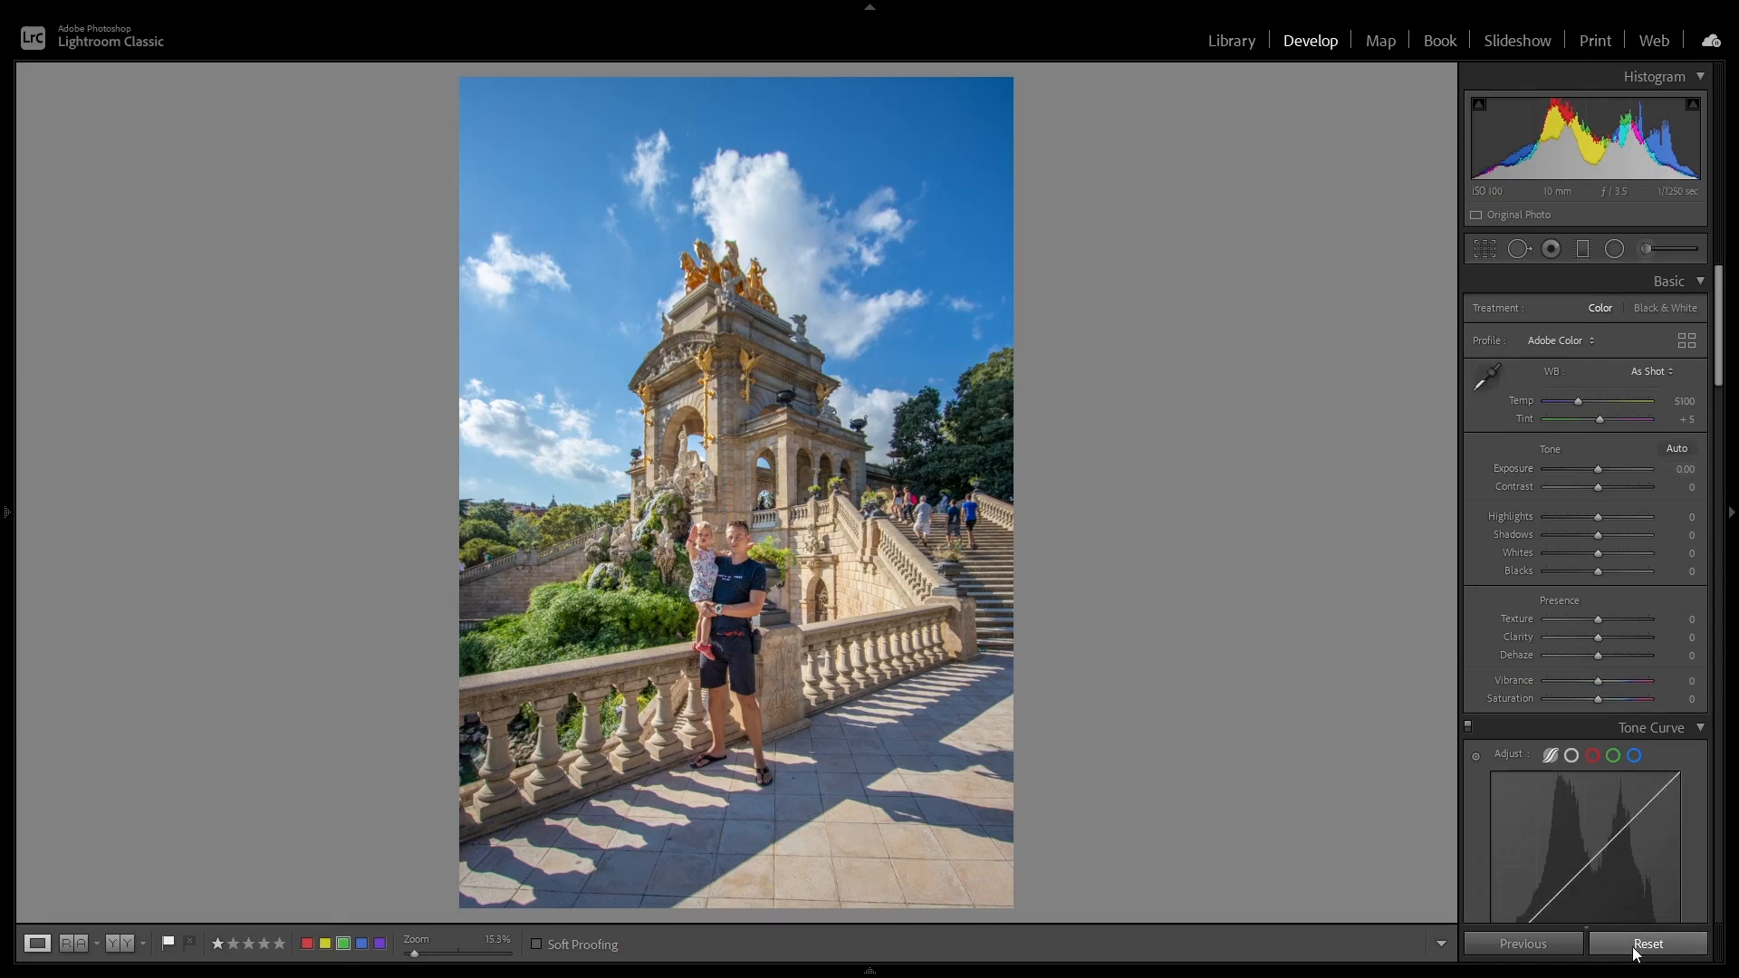
key(ctrl+z)
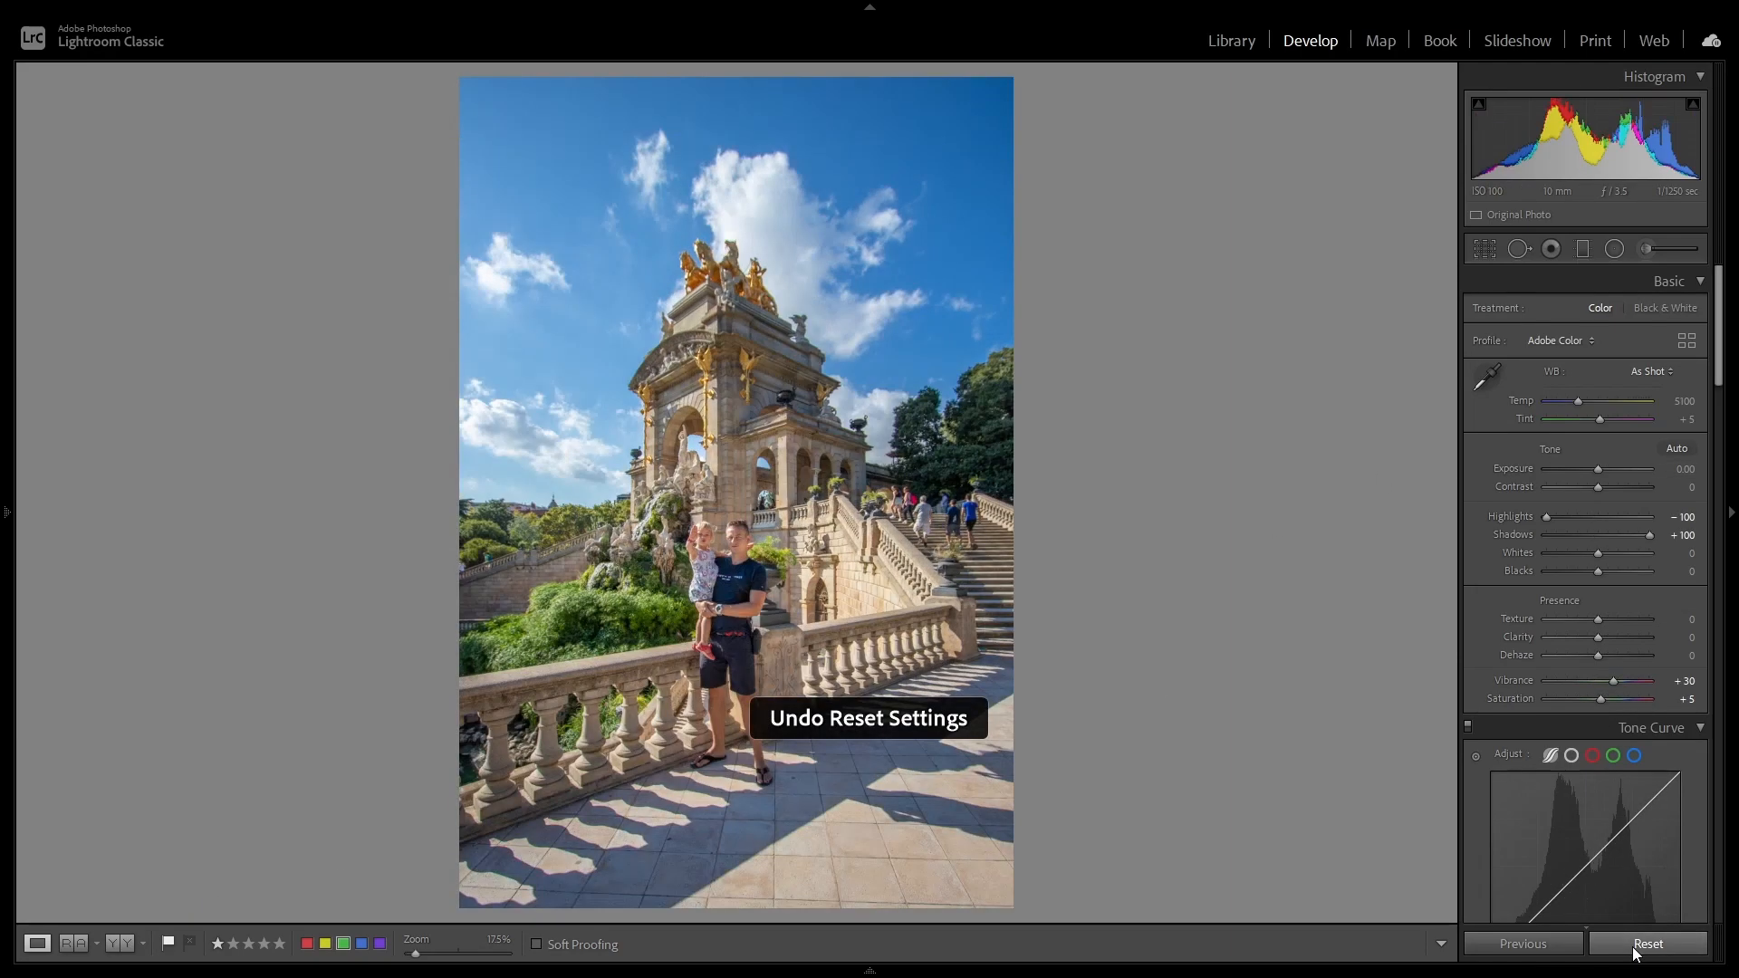
click(1636, 949)
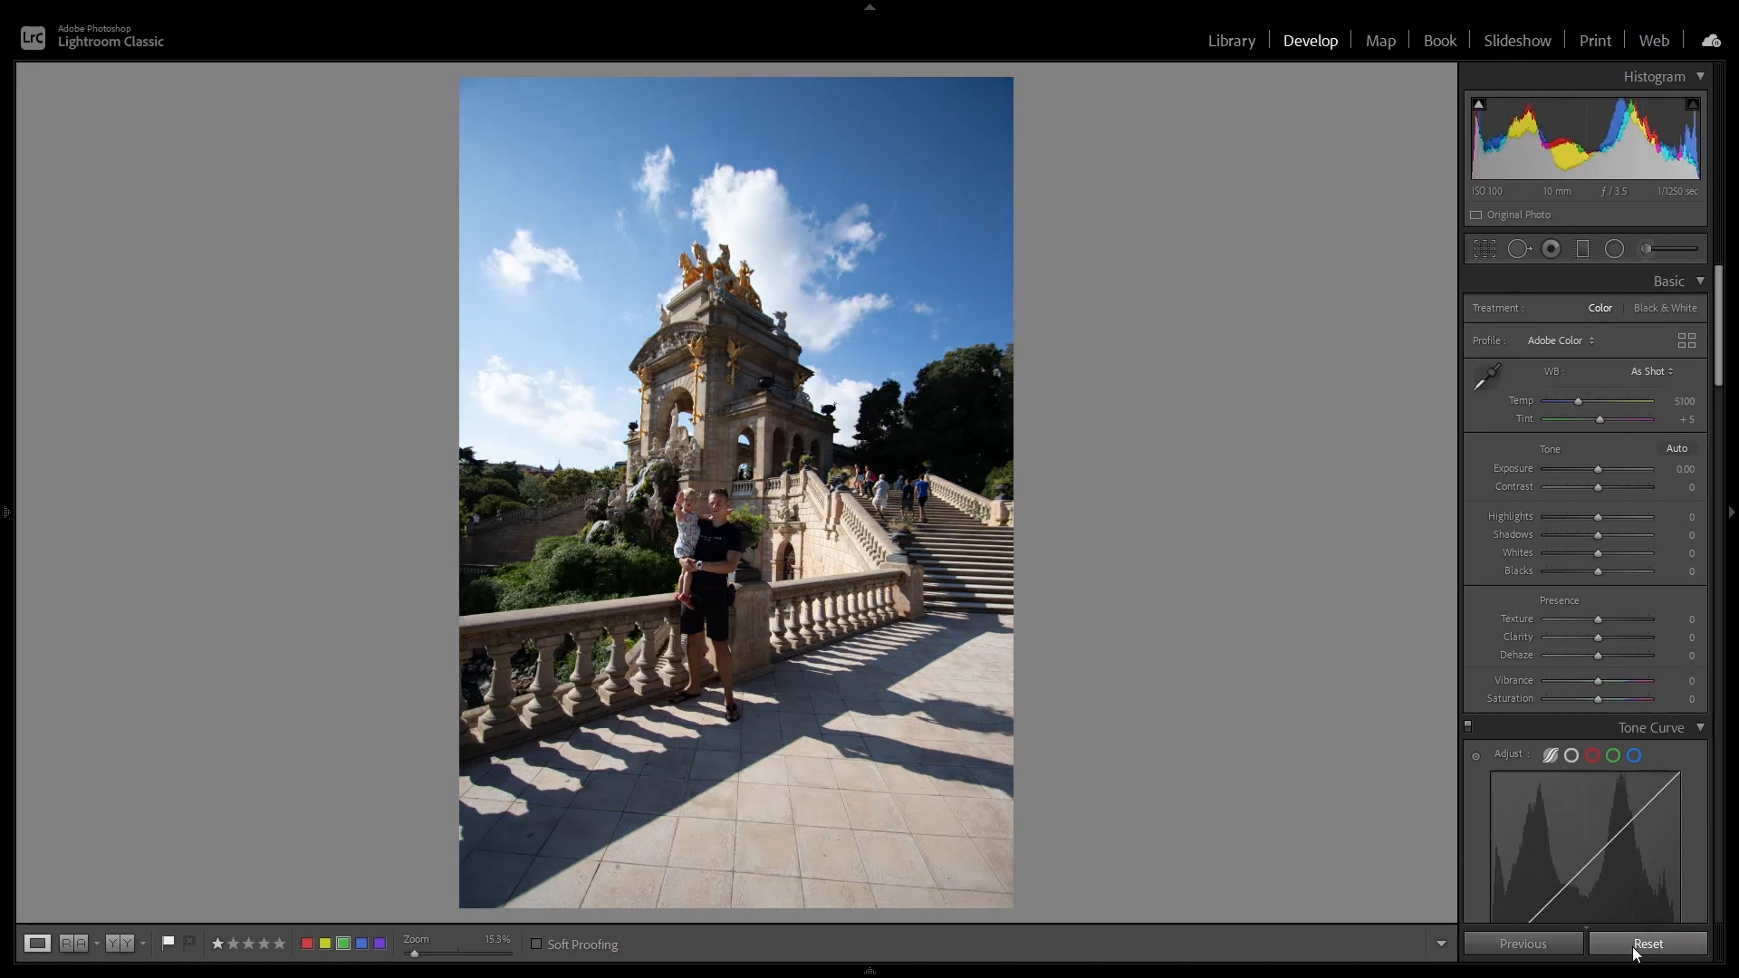
key(ctrl+z)
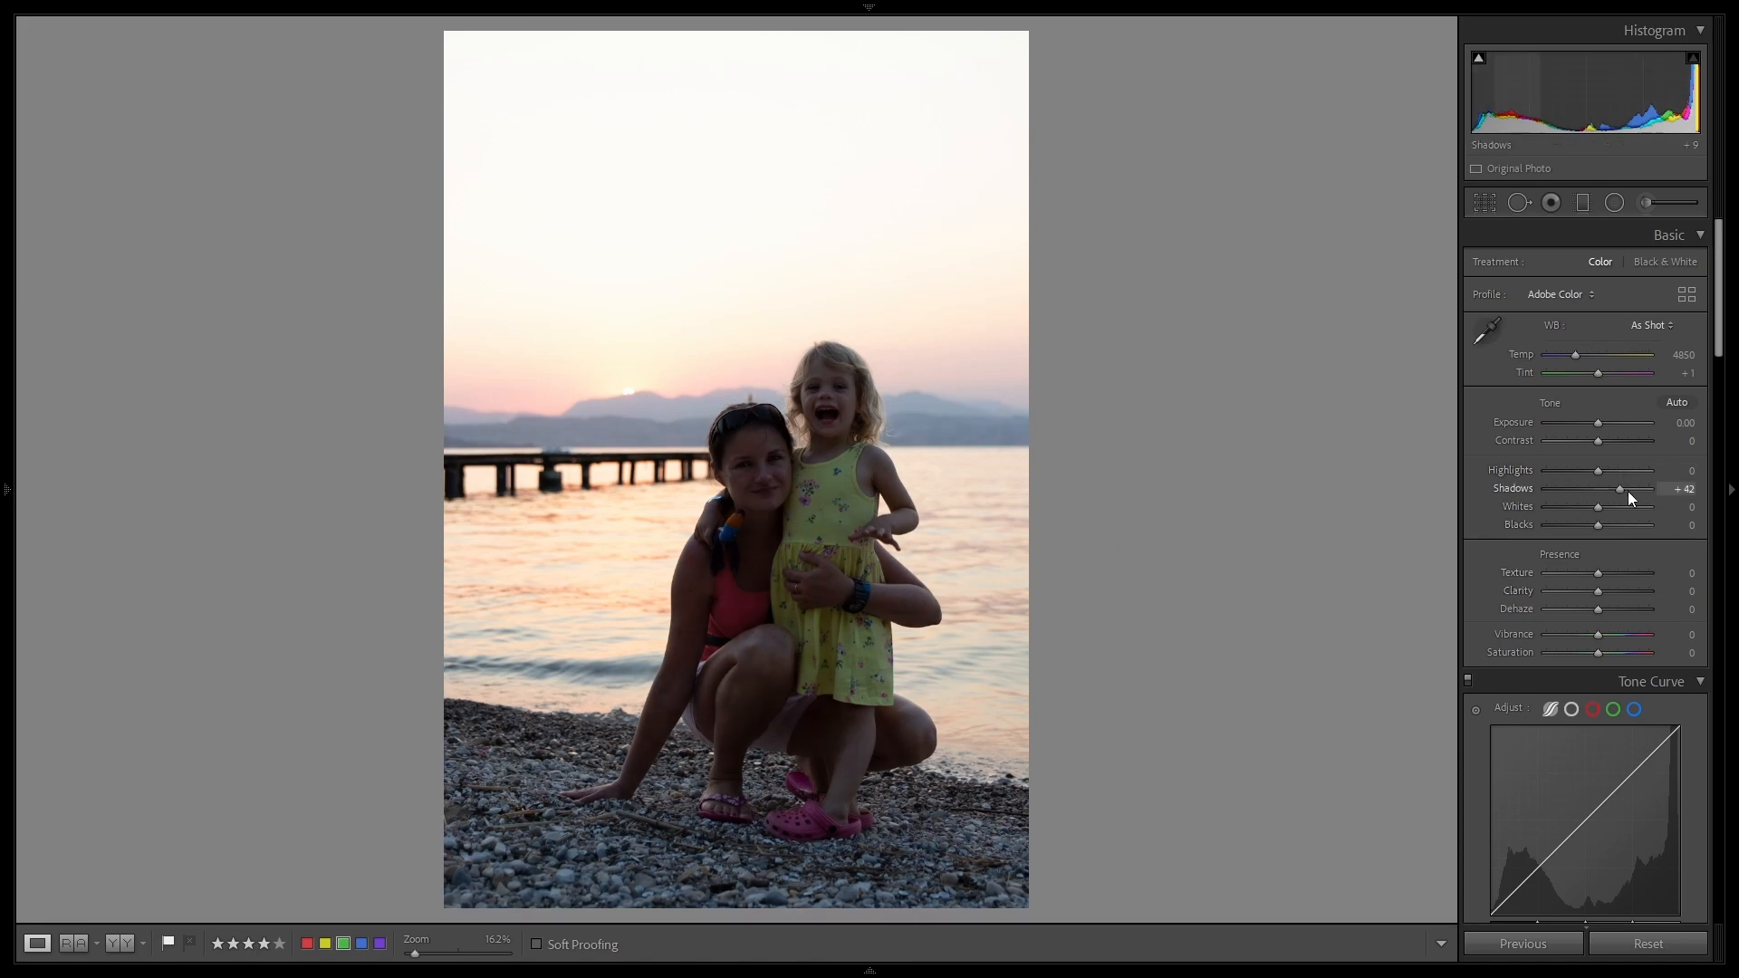
Step: Set the sunset beach portrait's Shadows to +100, Highlights to -100 and Exposure to -0.80
drag(1628, 491, 1450, 477)
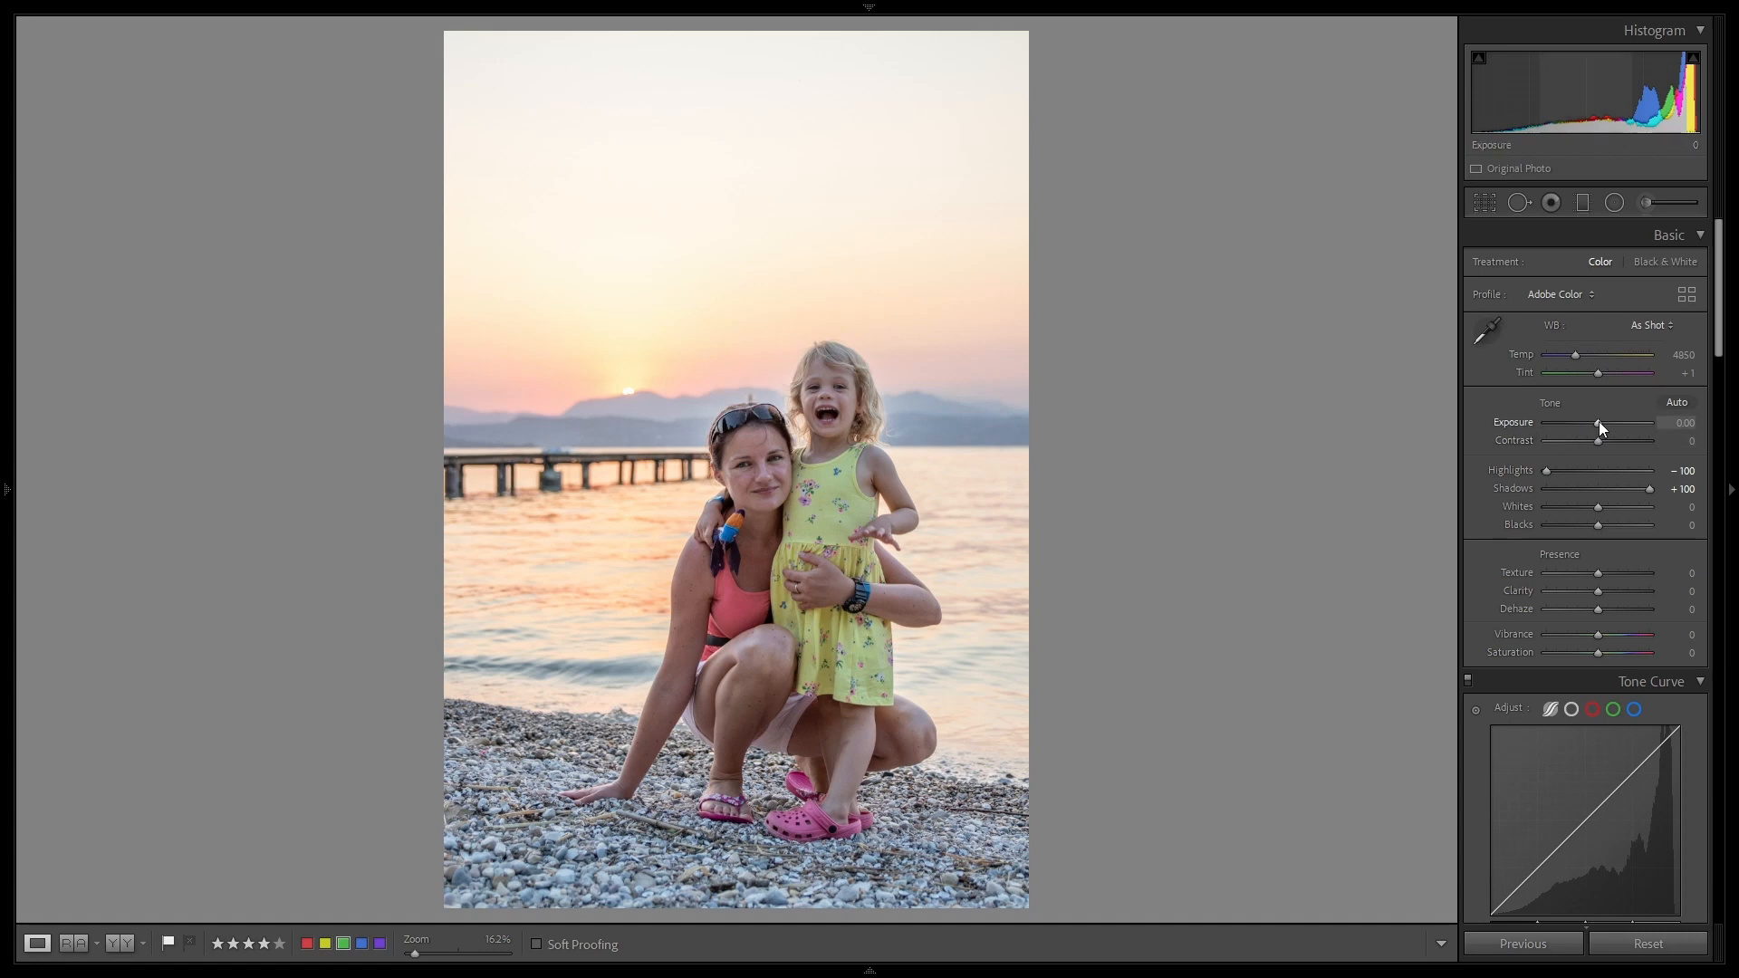
scroll(1598, 430, down, 4)
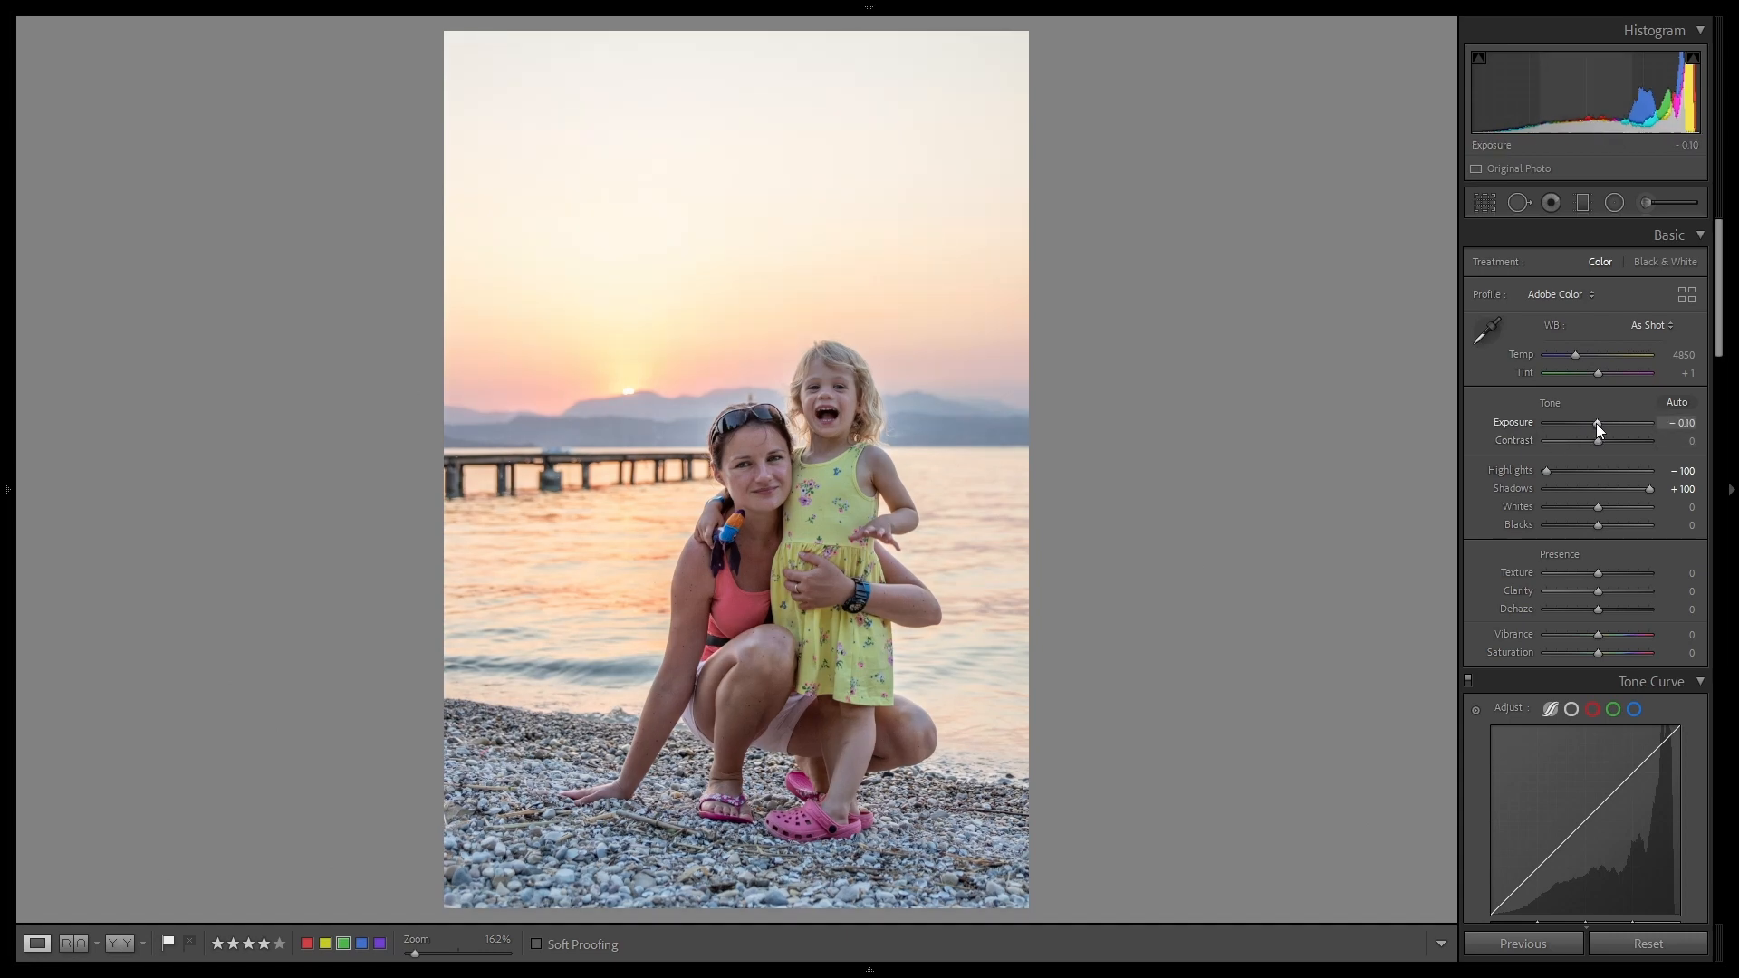
scroll(1595, 422, down, 1)
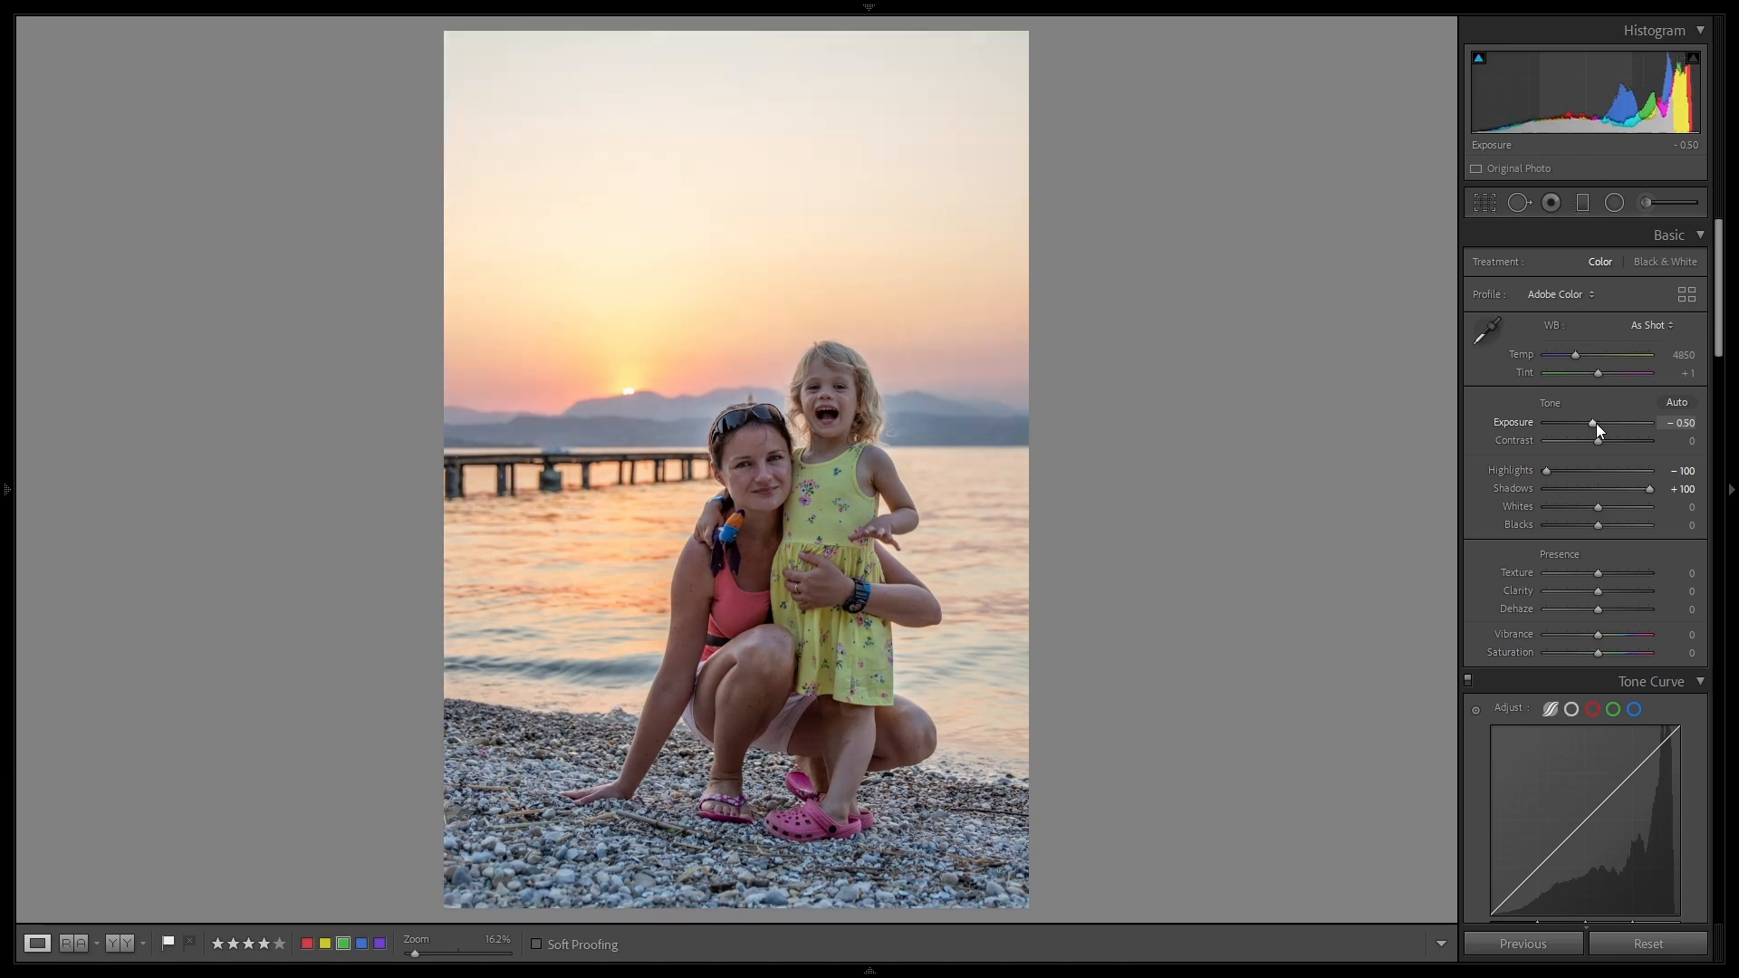
scroll(1595, 422, down, 4)
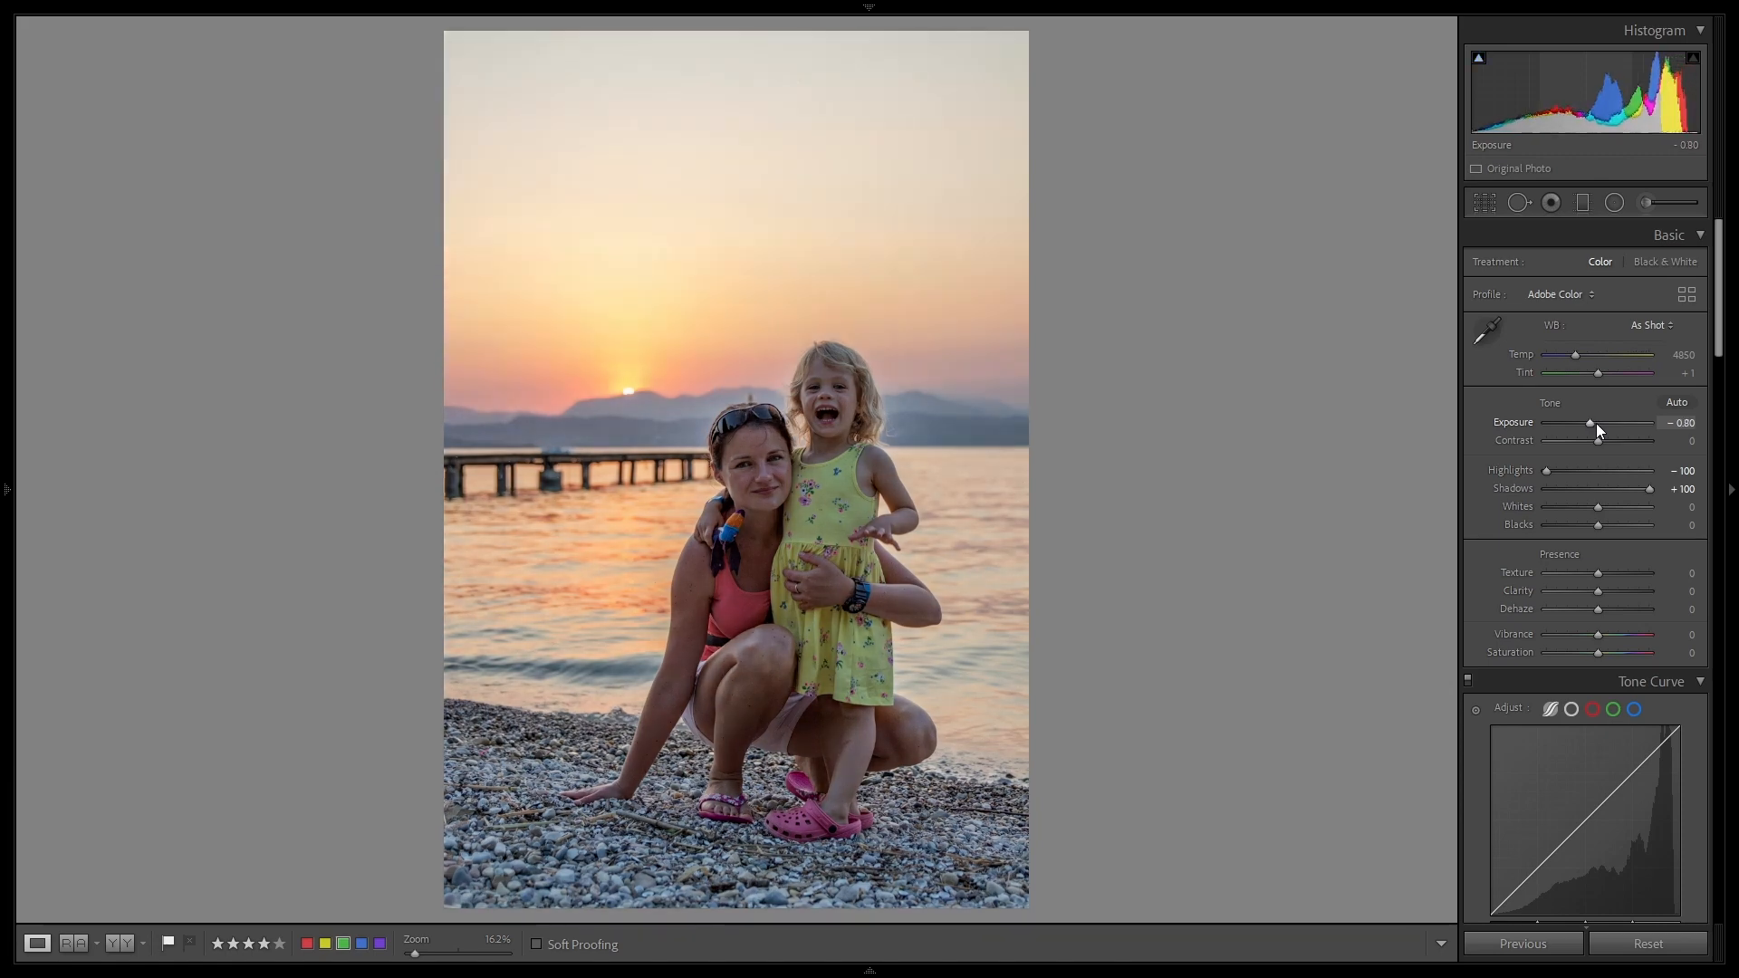
scroll(1596, 422, up, 1)
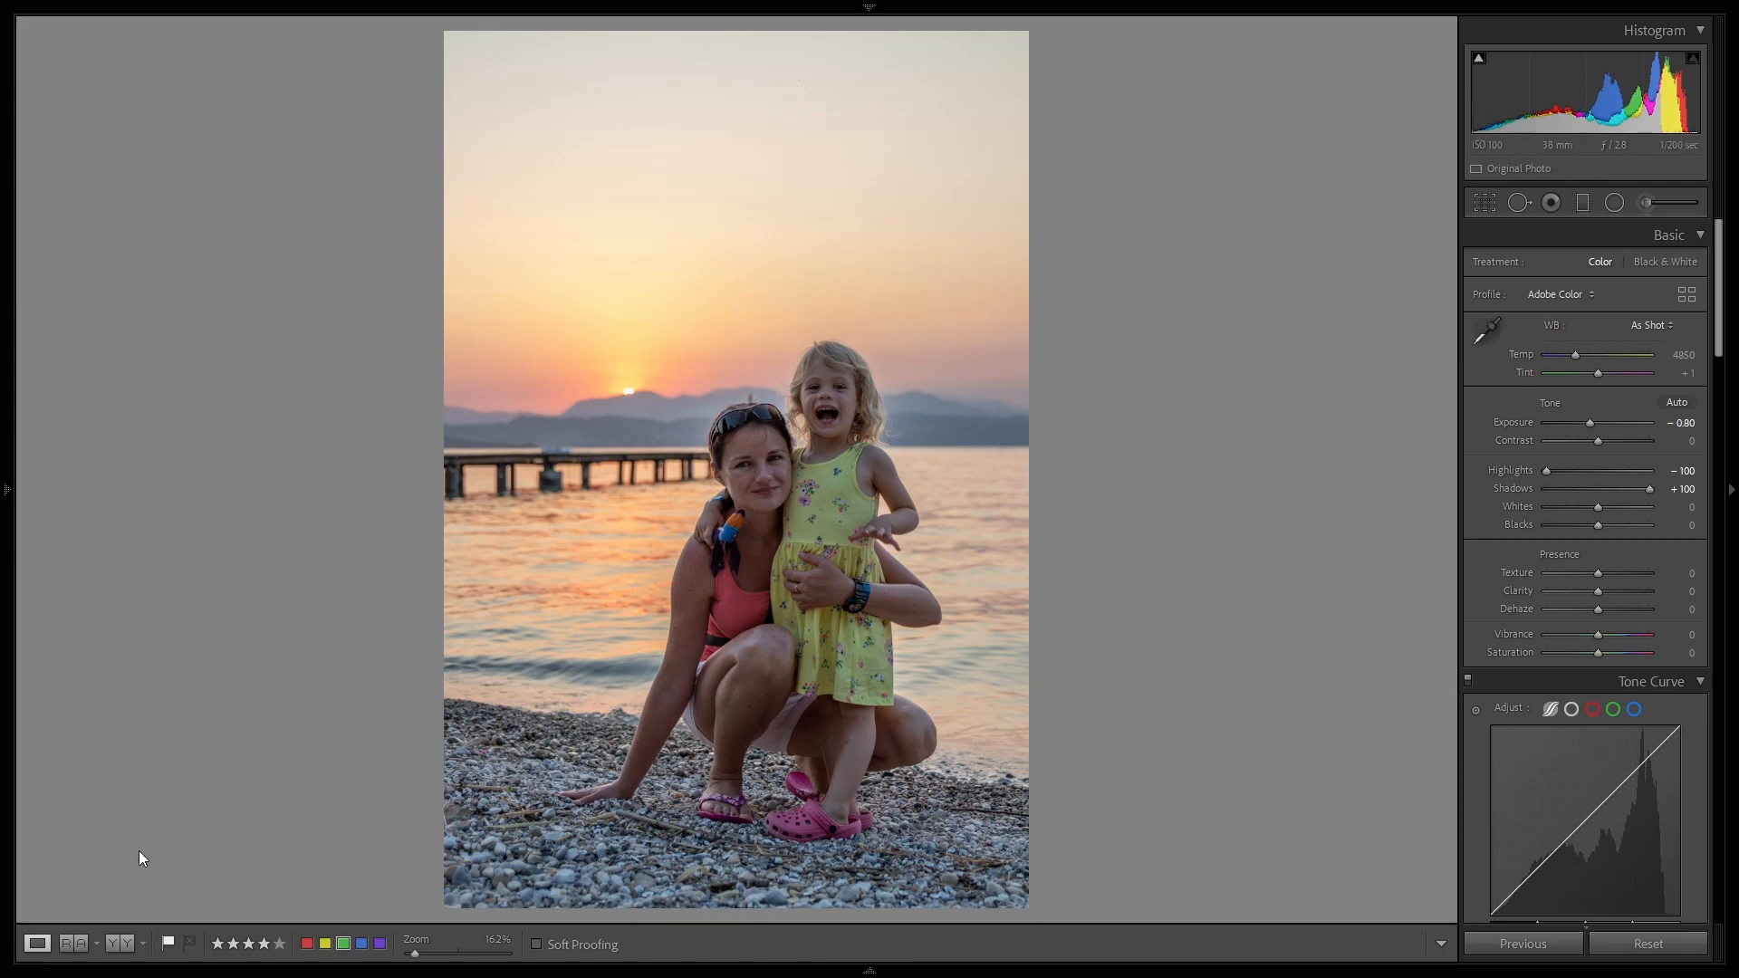
Step: Copy the current settings to the Before version in the side-by-side comparison, and draw a large radial filter around the woman and child
click(120, 943)
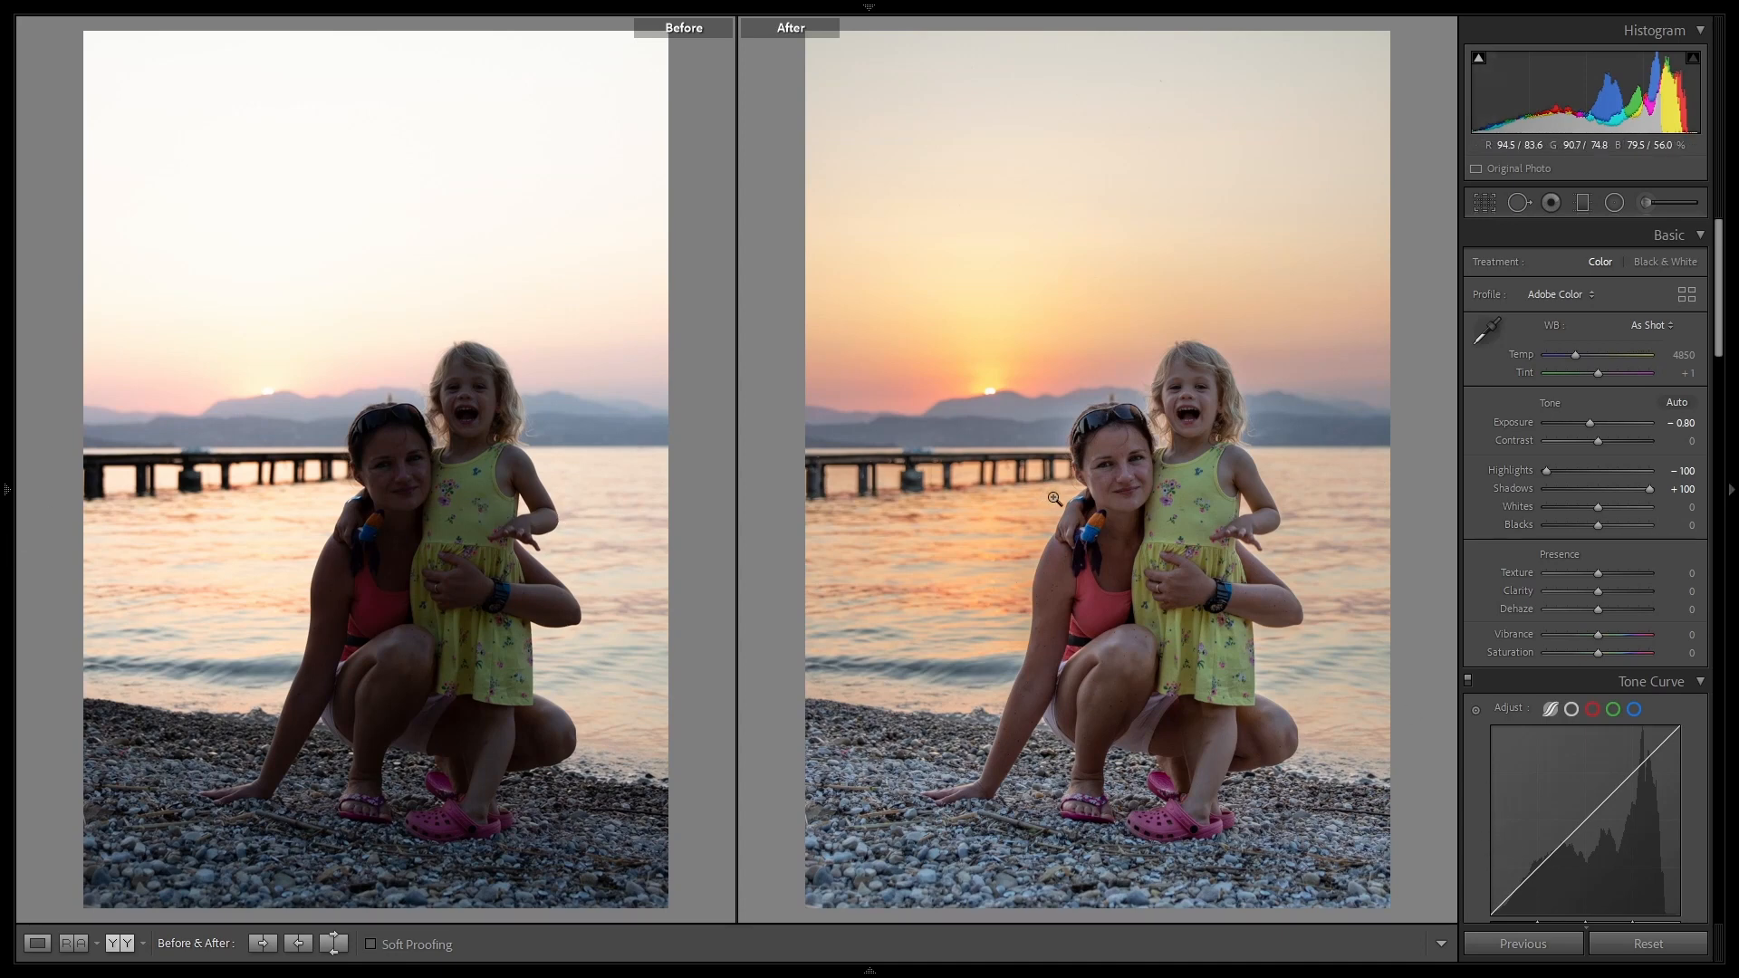
click(302, 946)
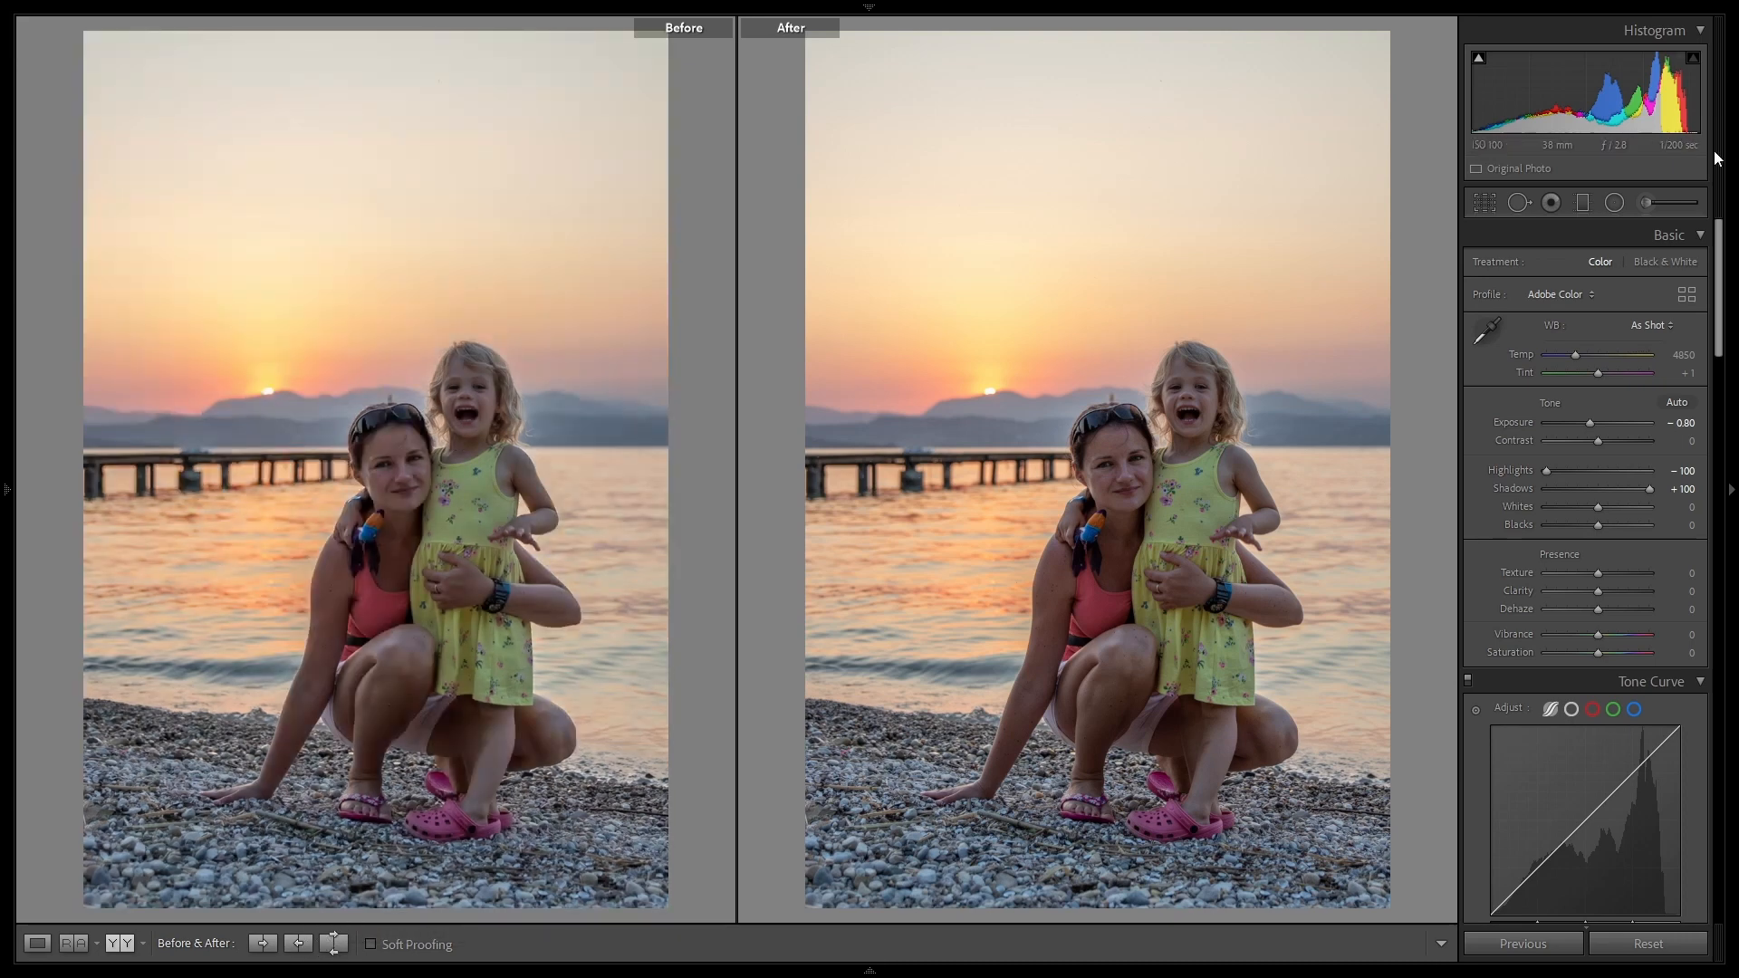
click(1615, 203)
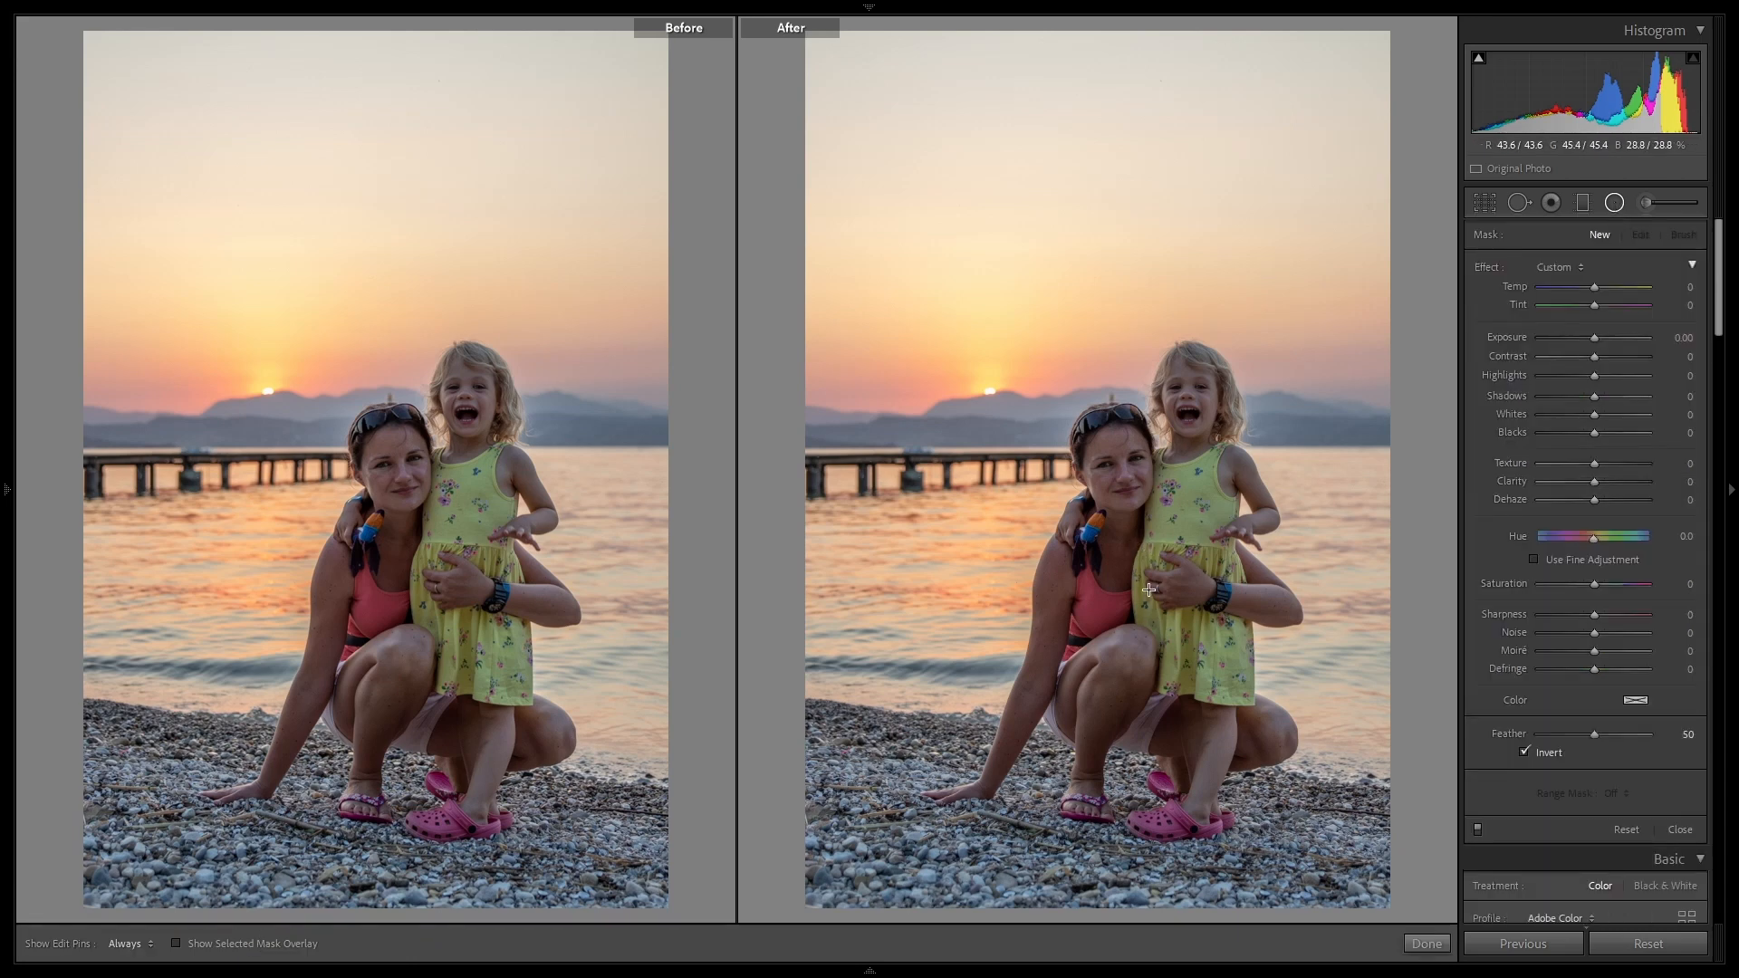
drag(1151, 576, 1535, 955)
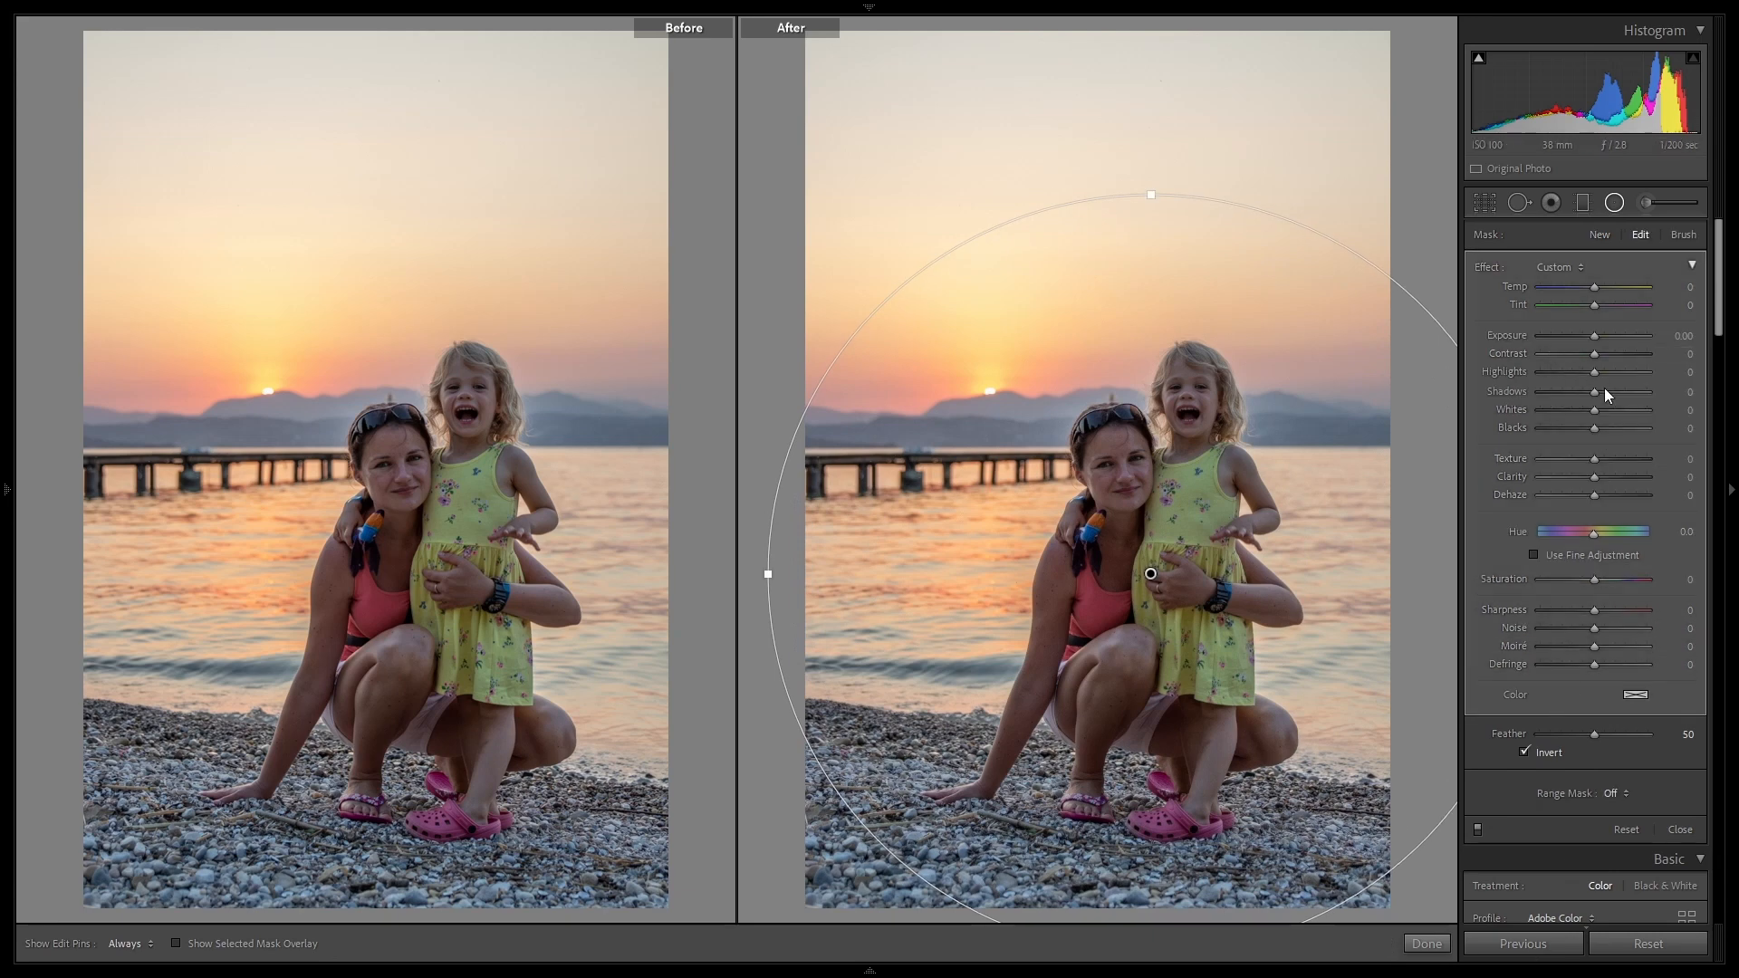
Step: Set the new radial filter's Shadows to 100, Highlights to -100 and Exposure to 0.50, and finish the filter
drag(1601, 393, 1507, 384)
key(Up)
key(Up)
key(Up)
key(Up)
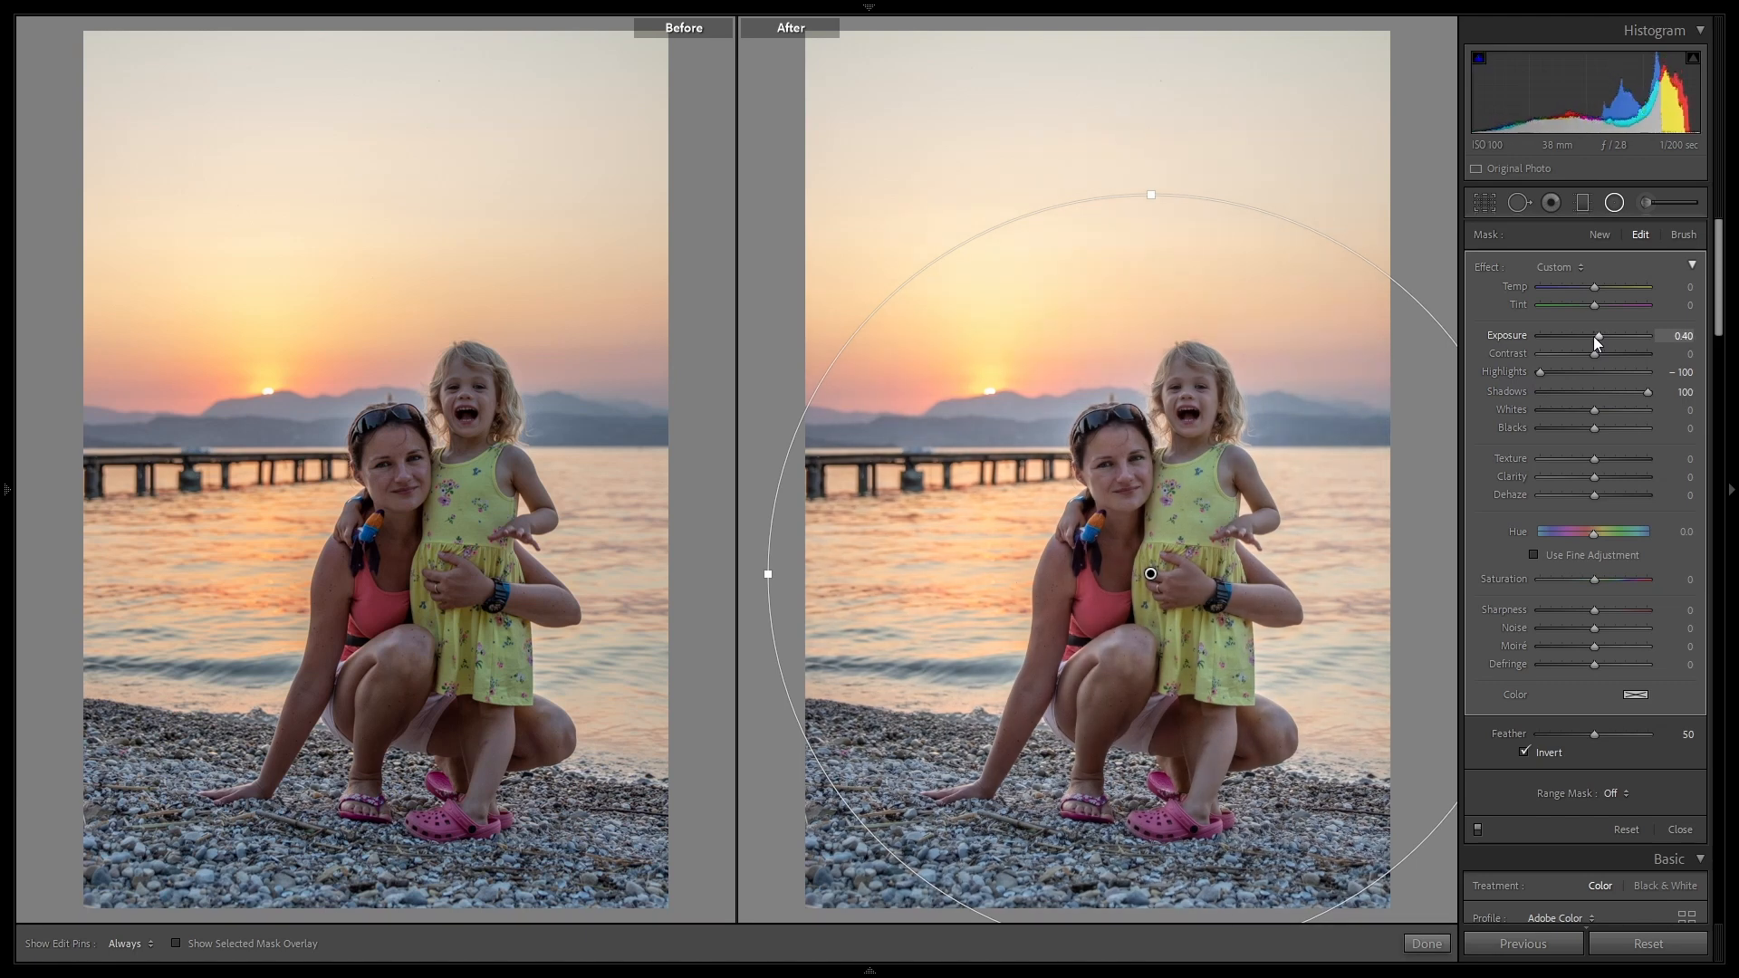
key(Up)
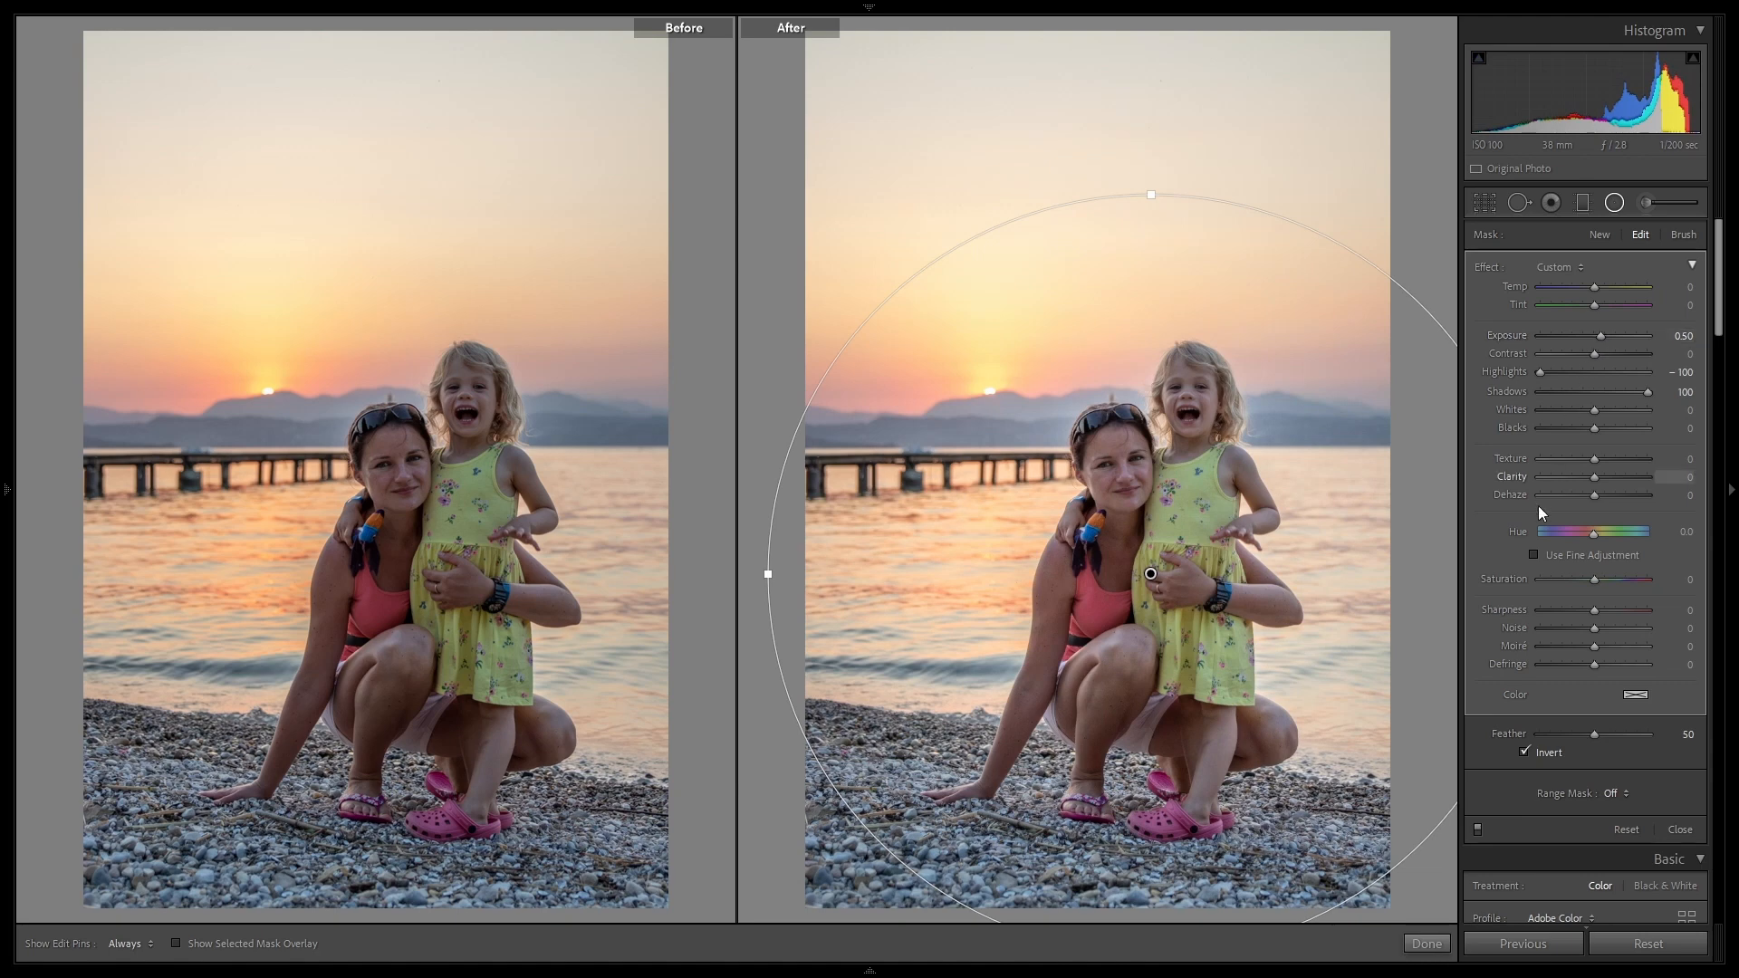
click(1430, 942)
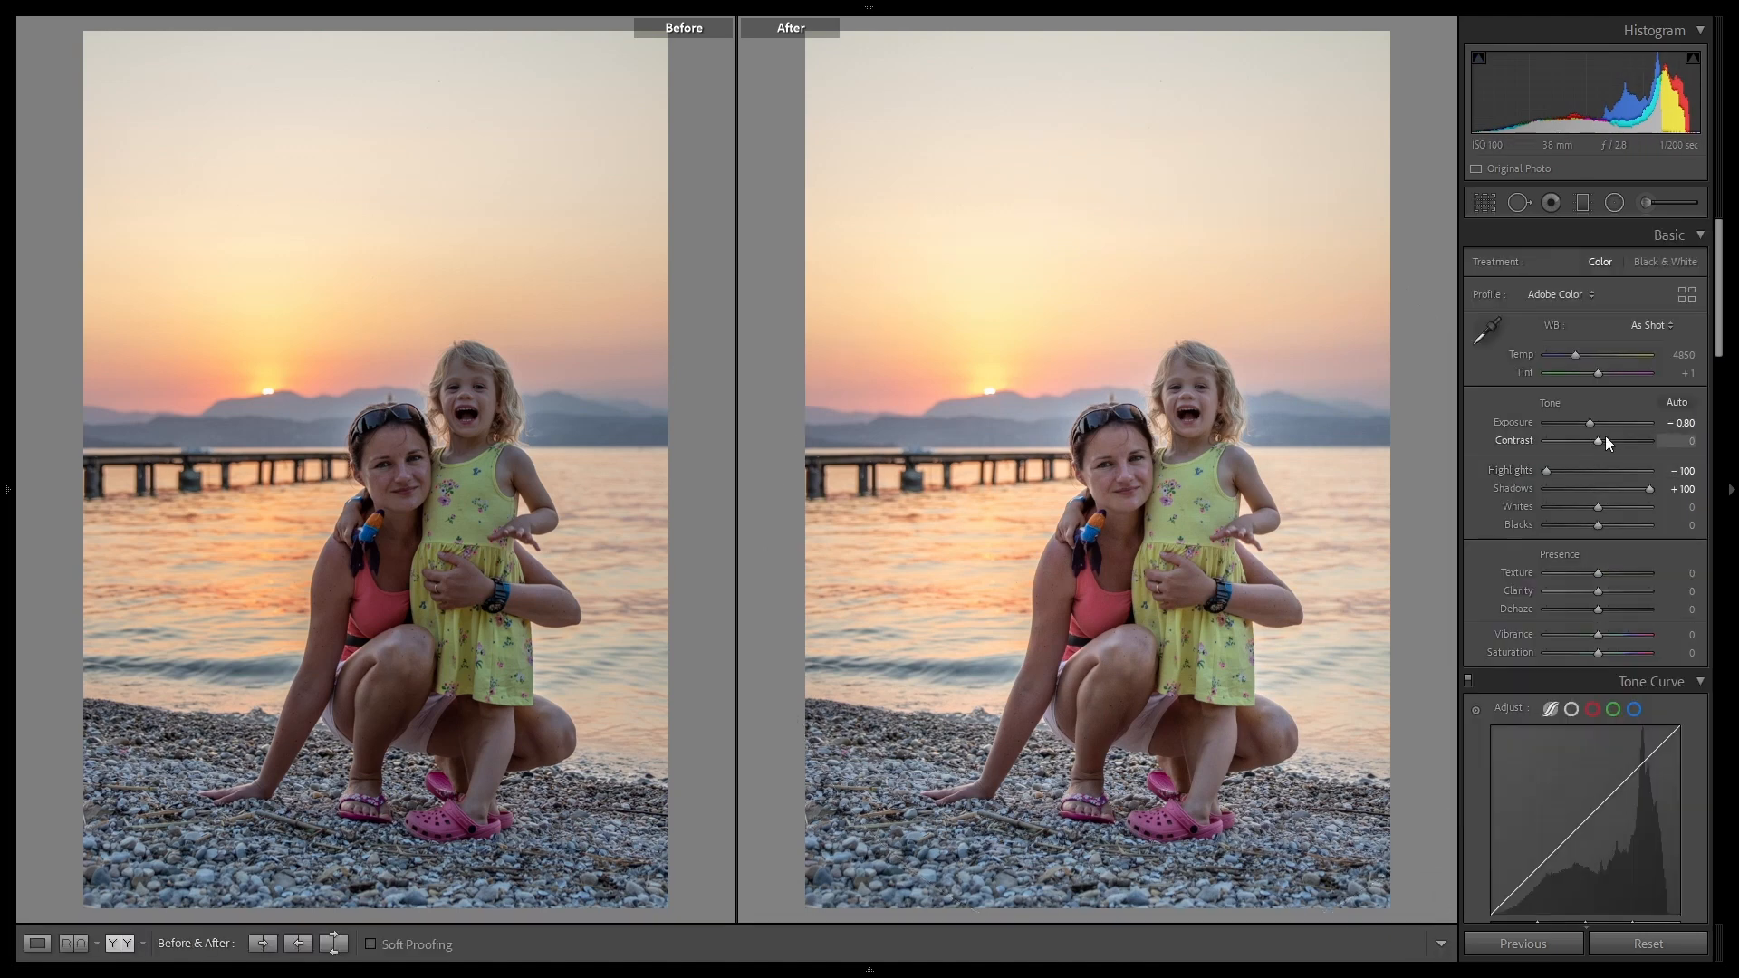
Step: Lower the overall Exposure of the sunset portrait to -1.00
key(Down)
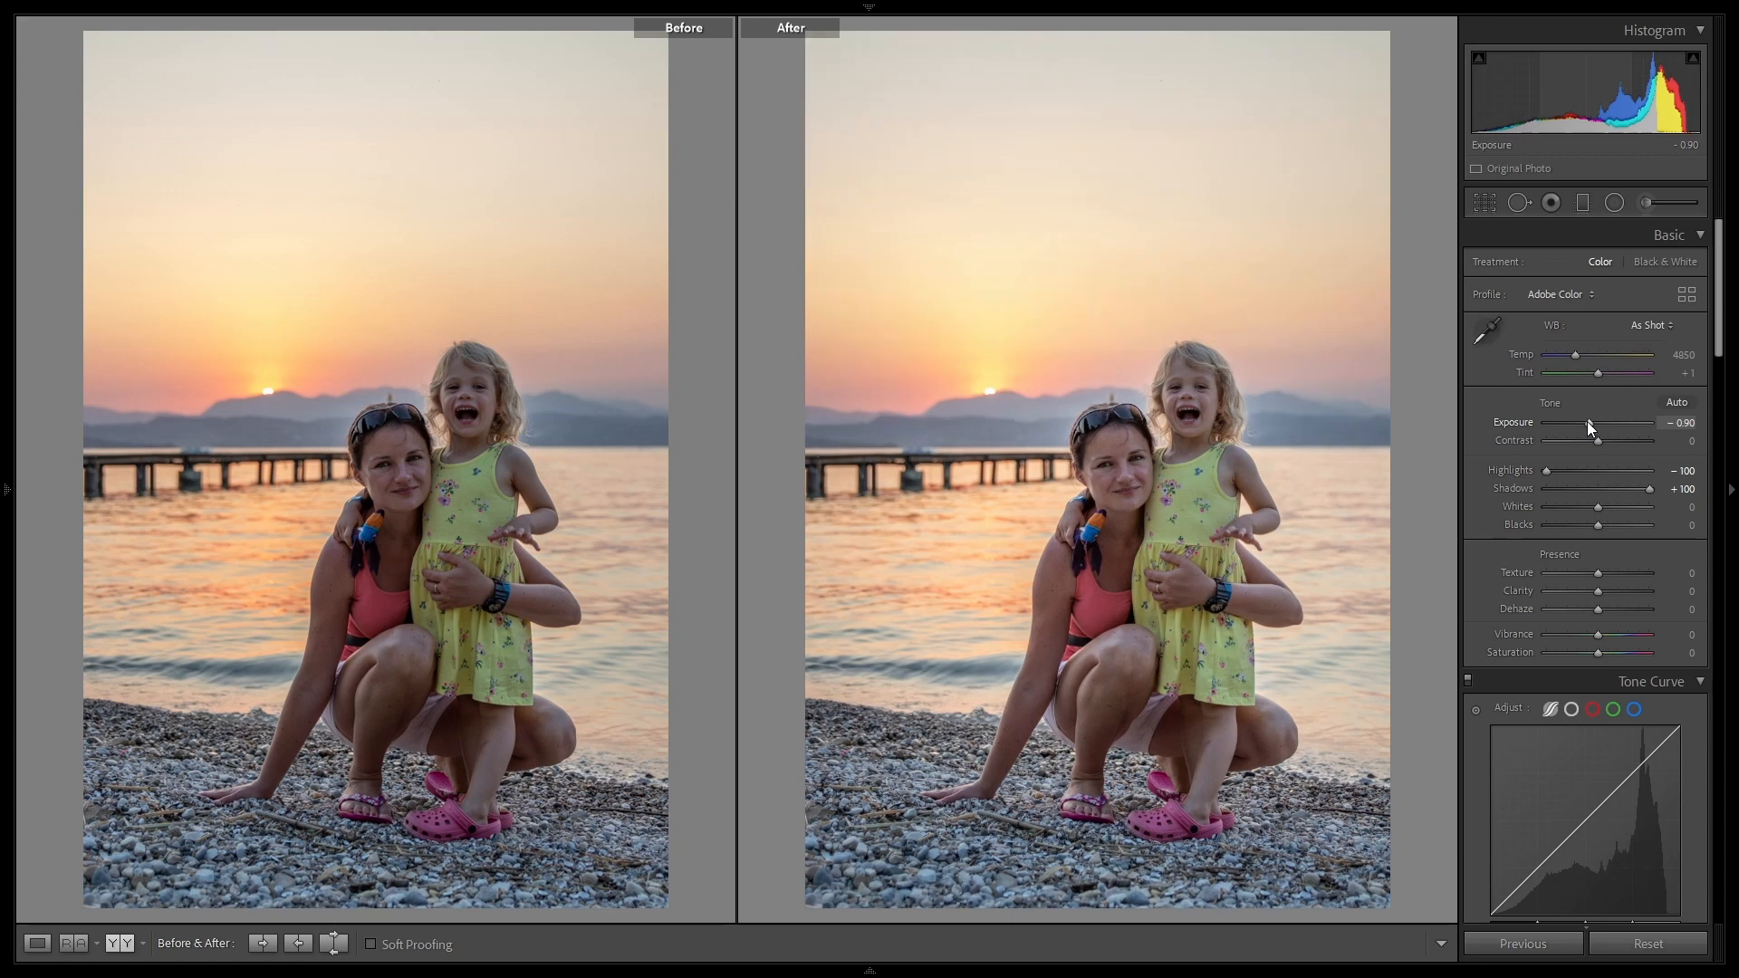
key(Down)
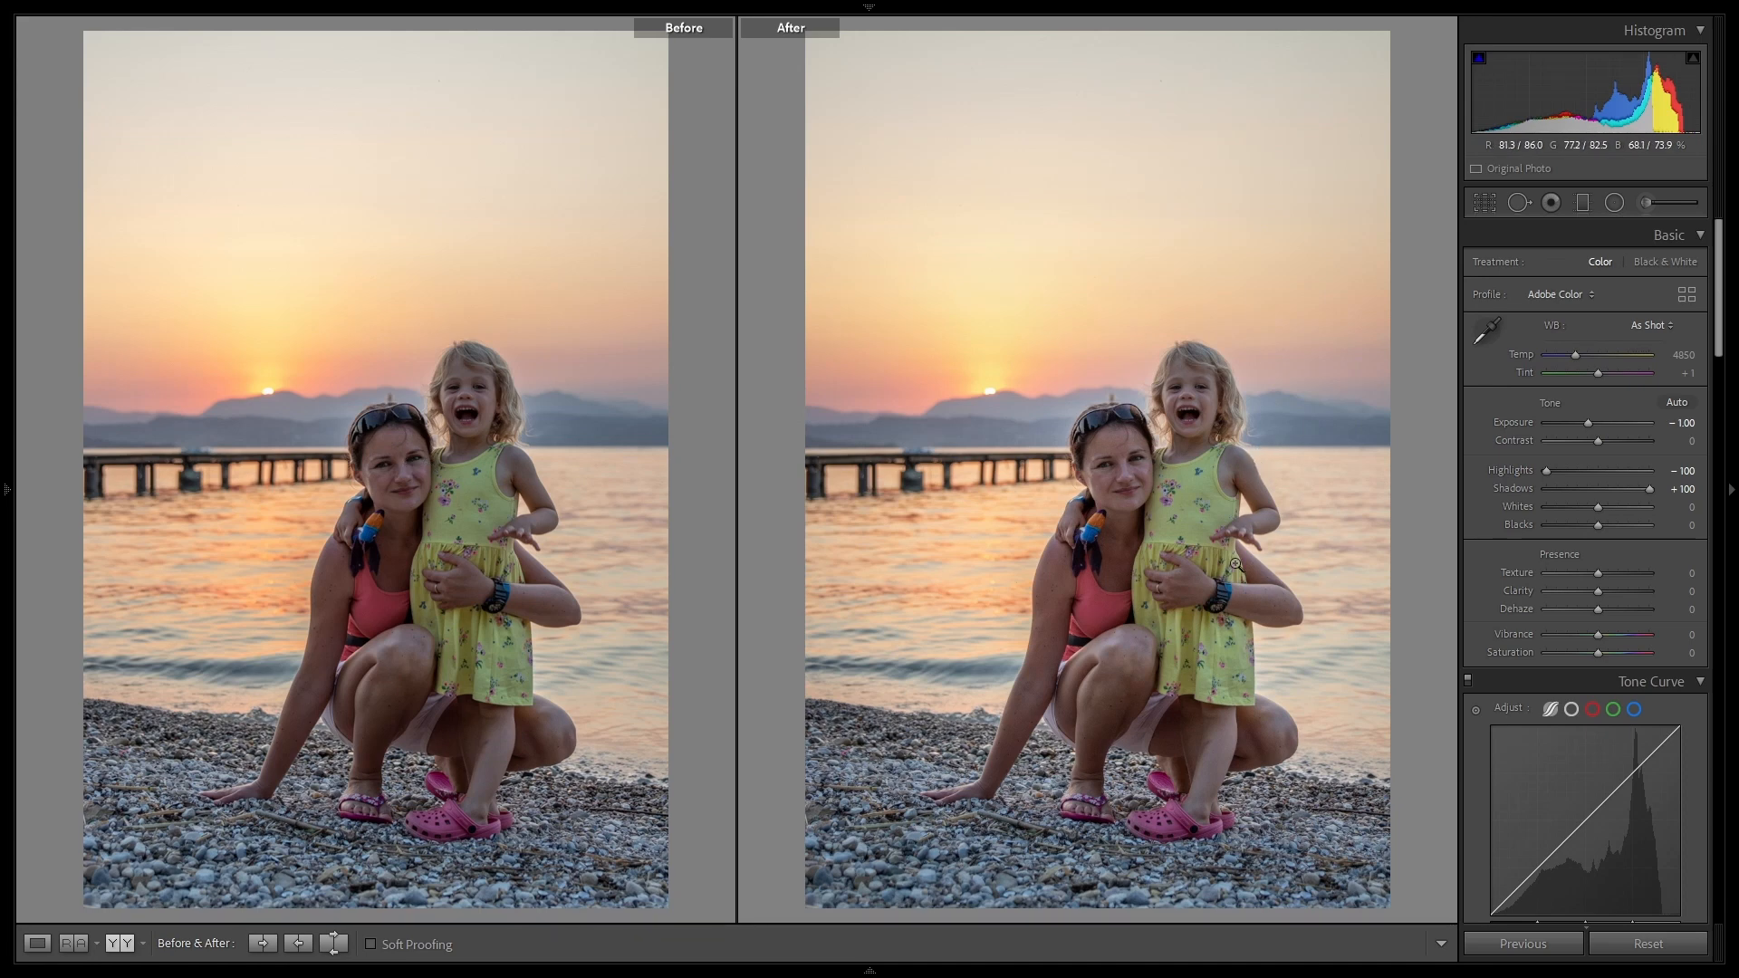
Step: Darken the lower-left pebbles with a graduated filter at Exposure -0.91, adjust its position and angle slightly, and finish it
click(1581, 204)
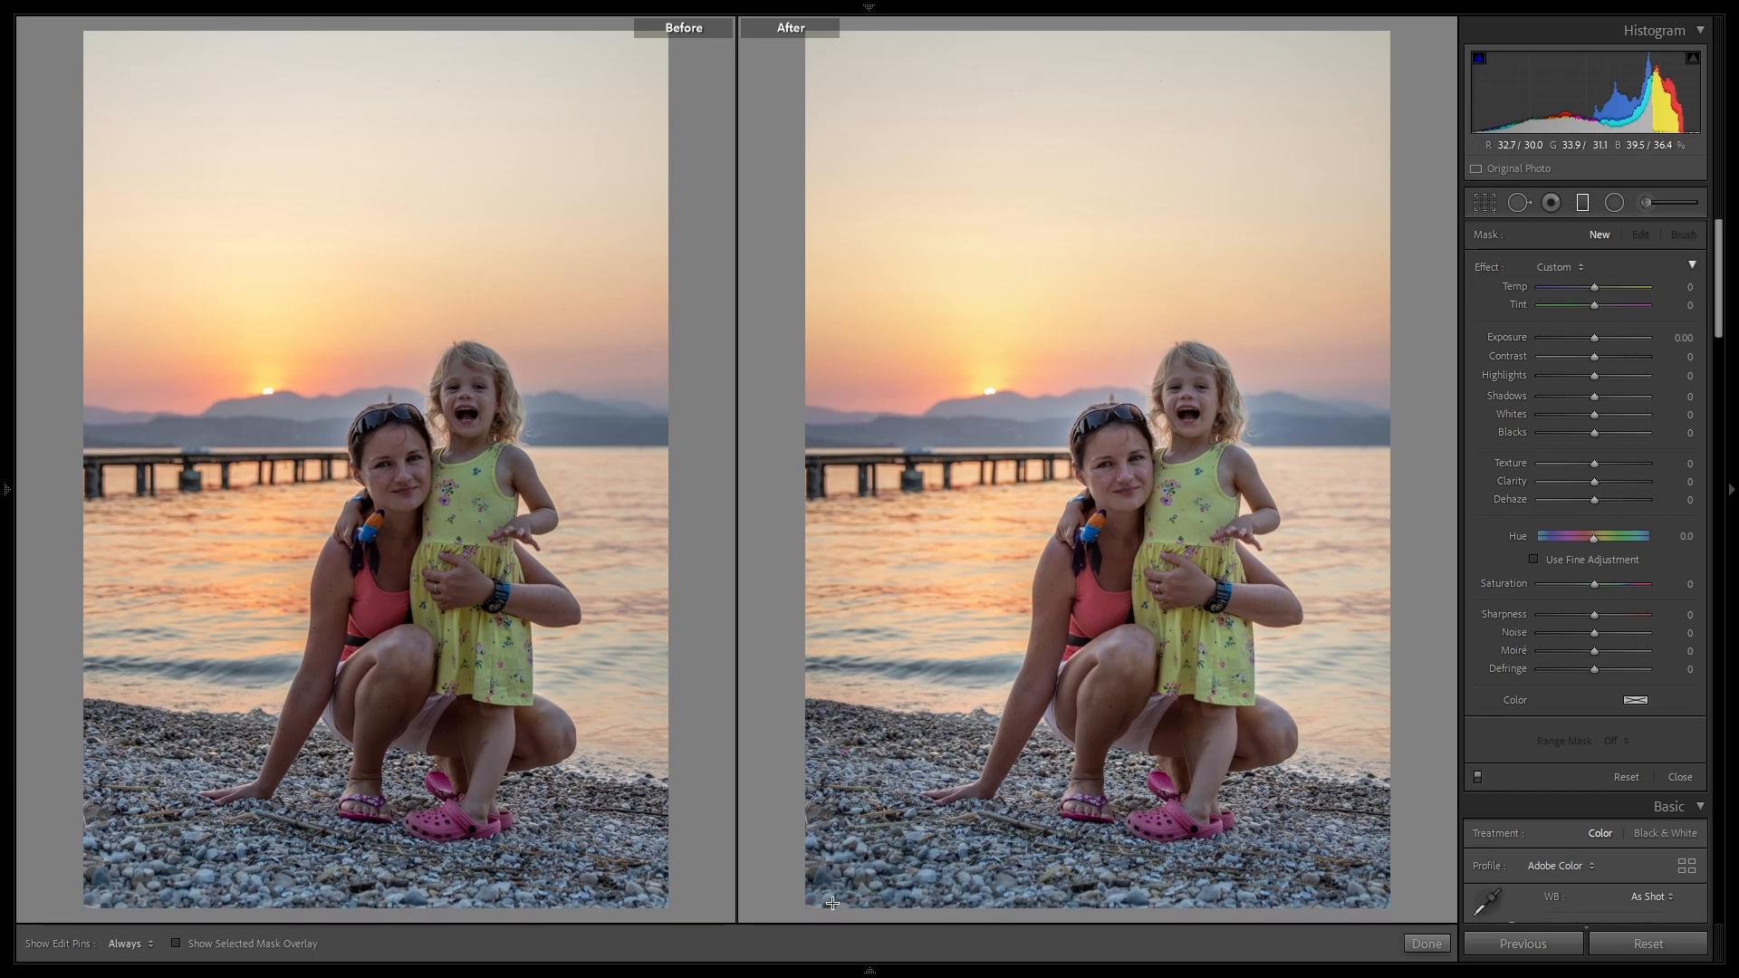
drag(830, 904, 867, 793)
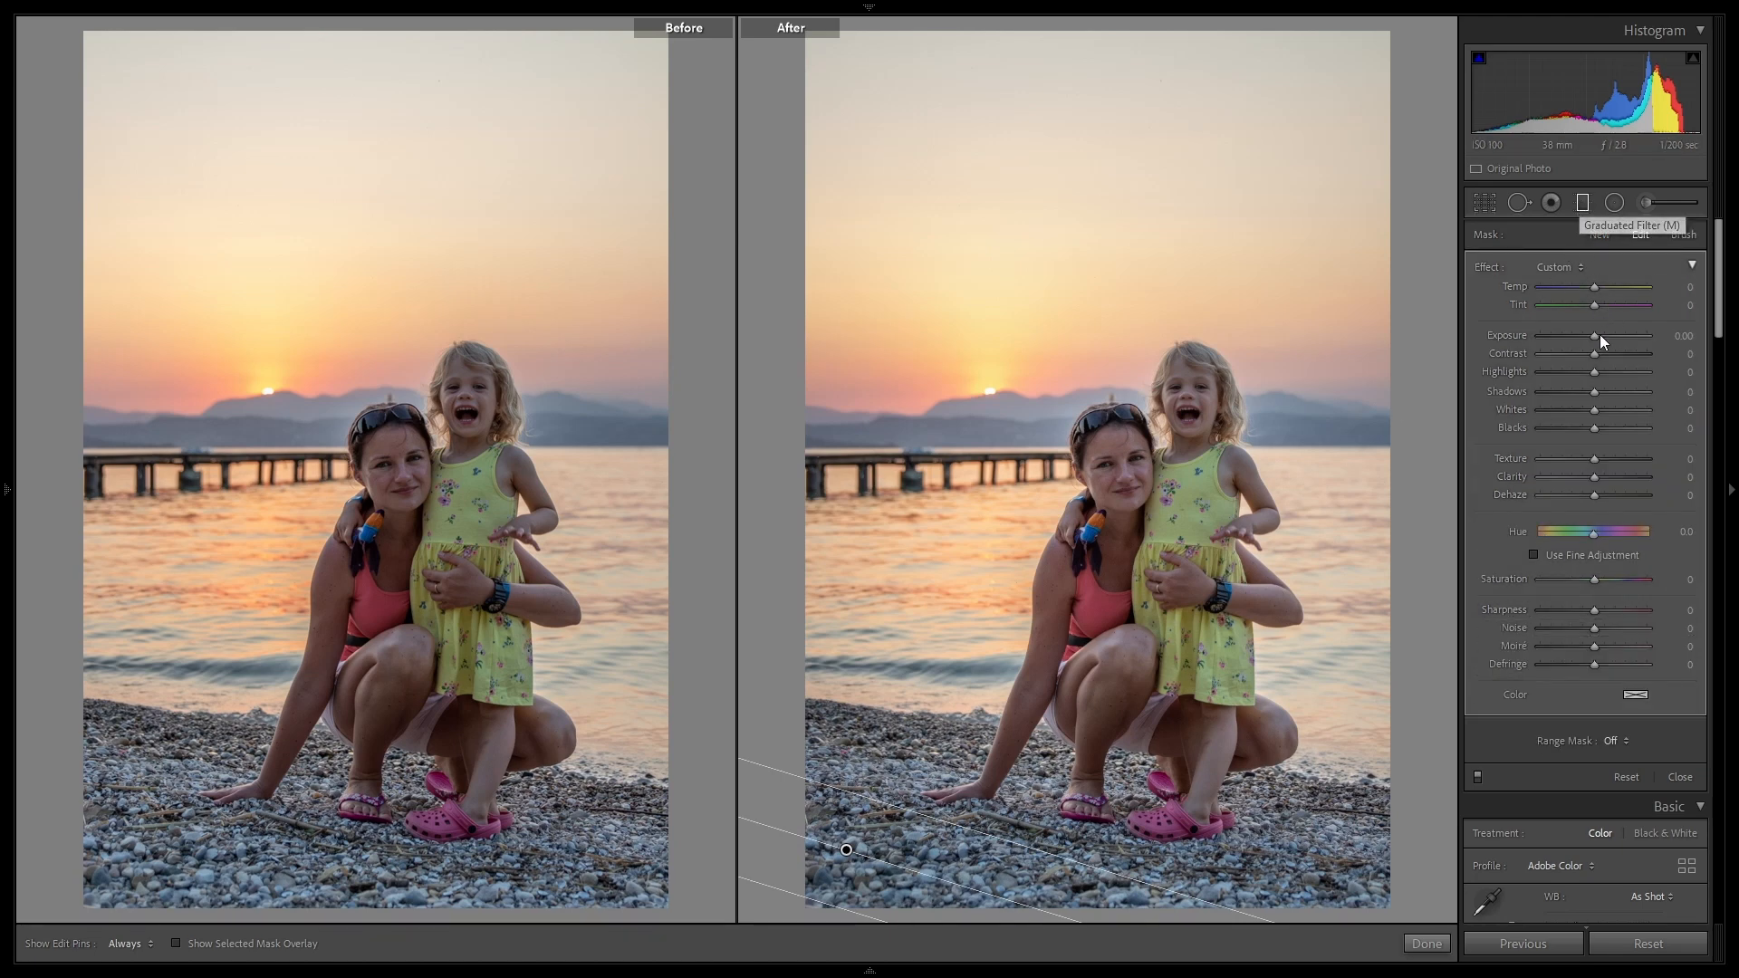
drag(1594, 335, 1579, 335)
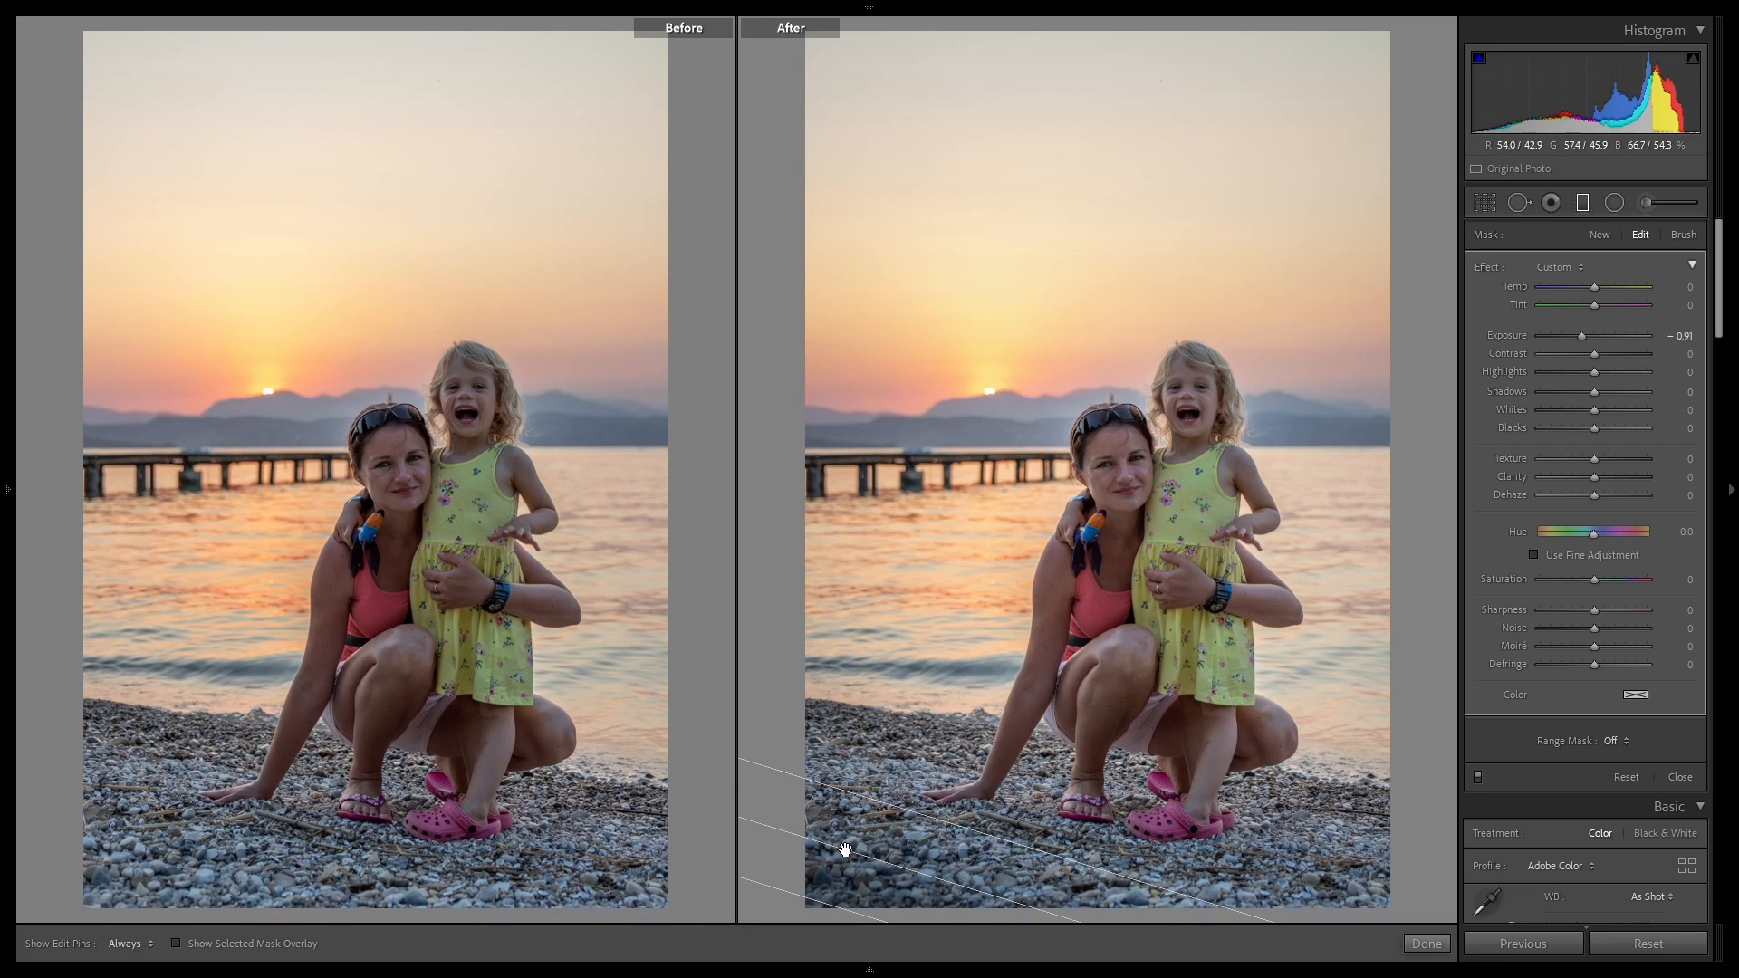
drag(846, 850, 845, 855)
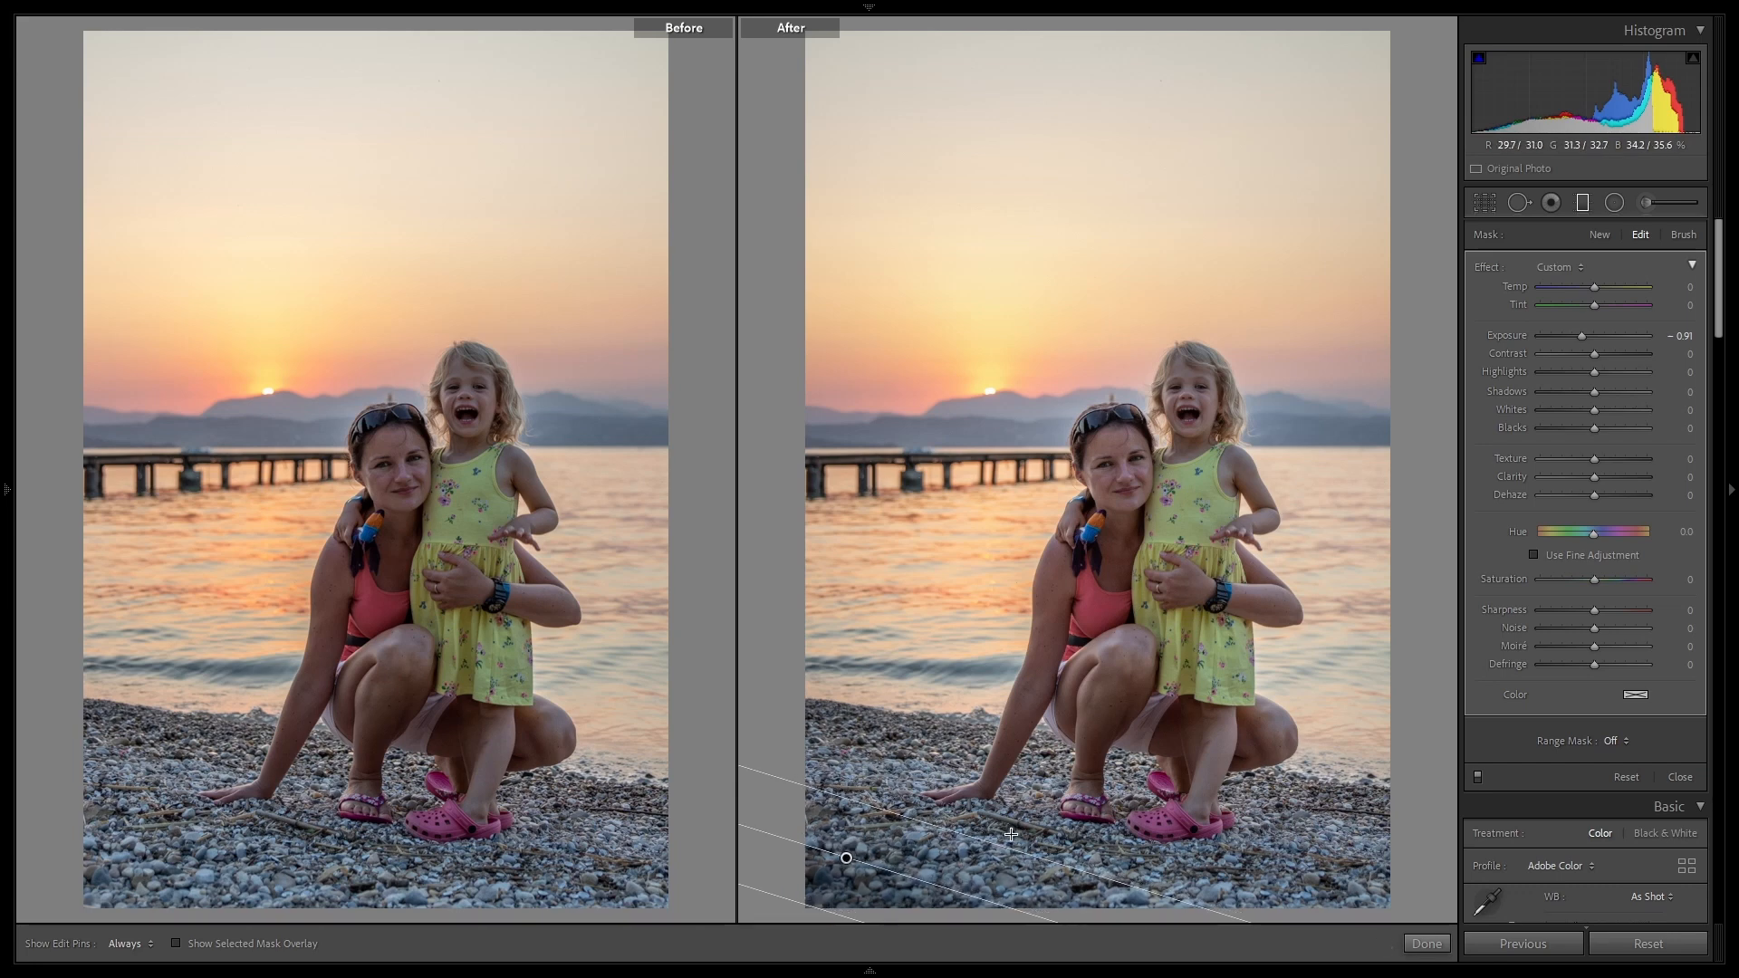
drag(985, 841, 993, 826)
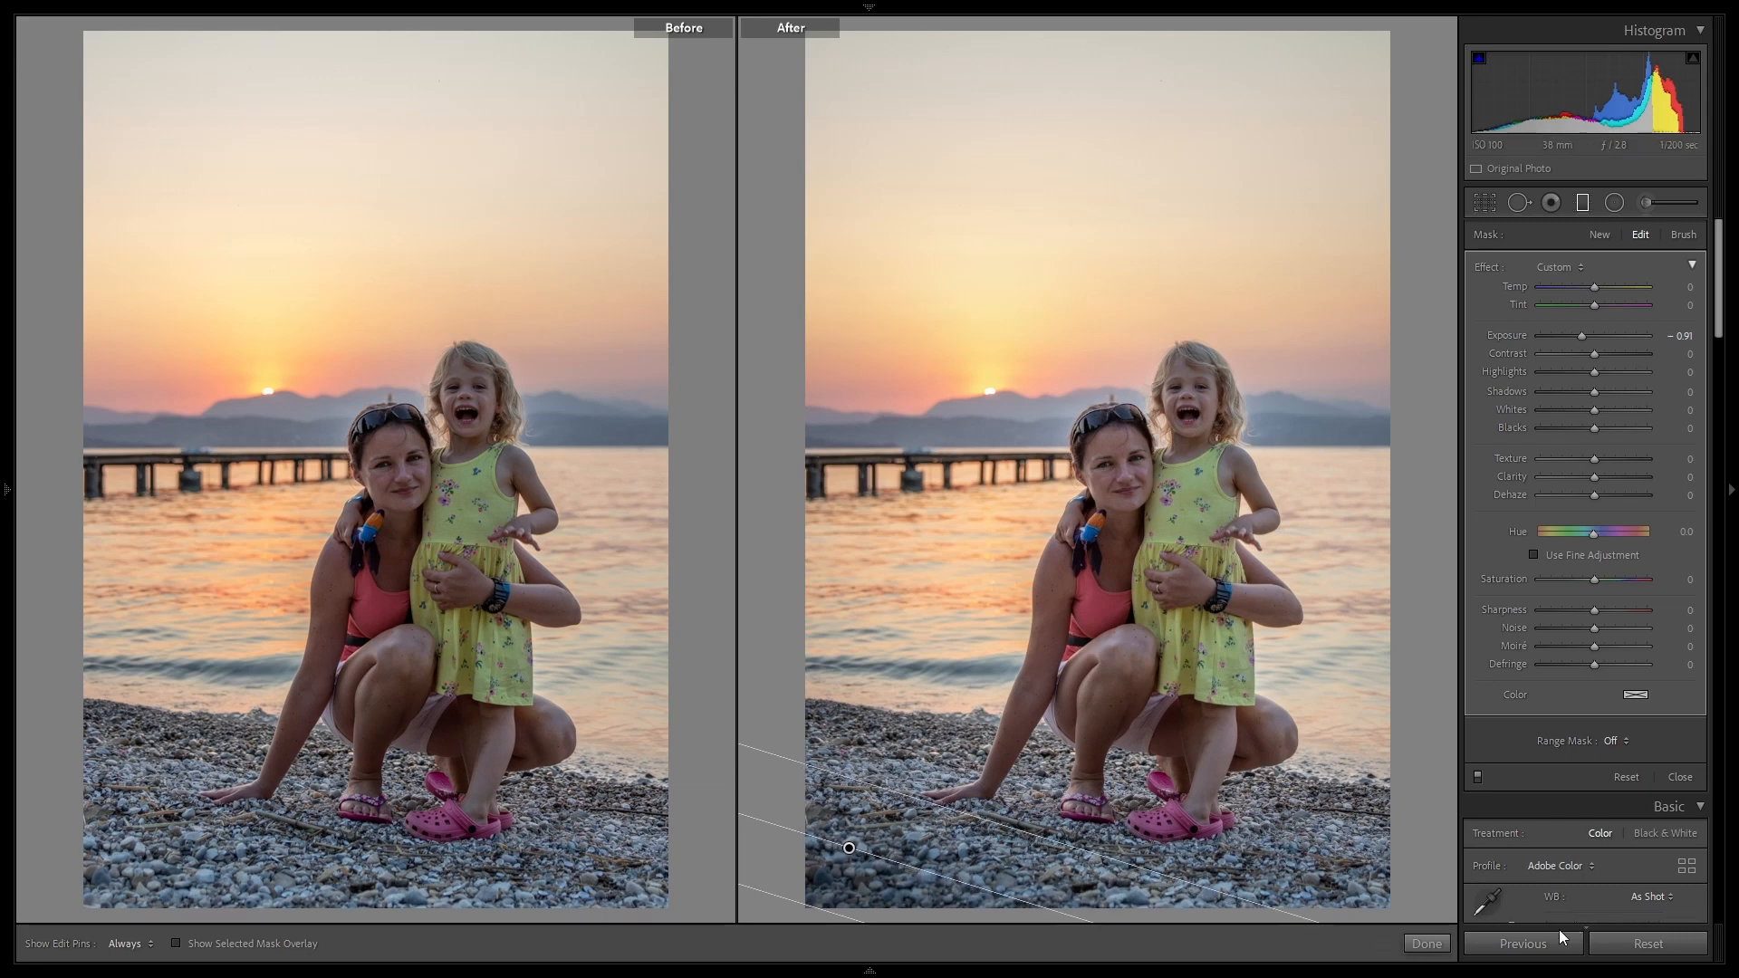
click(1426, 943)
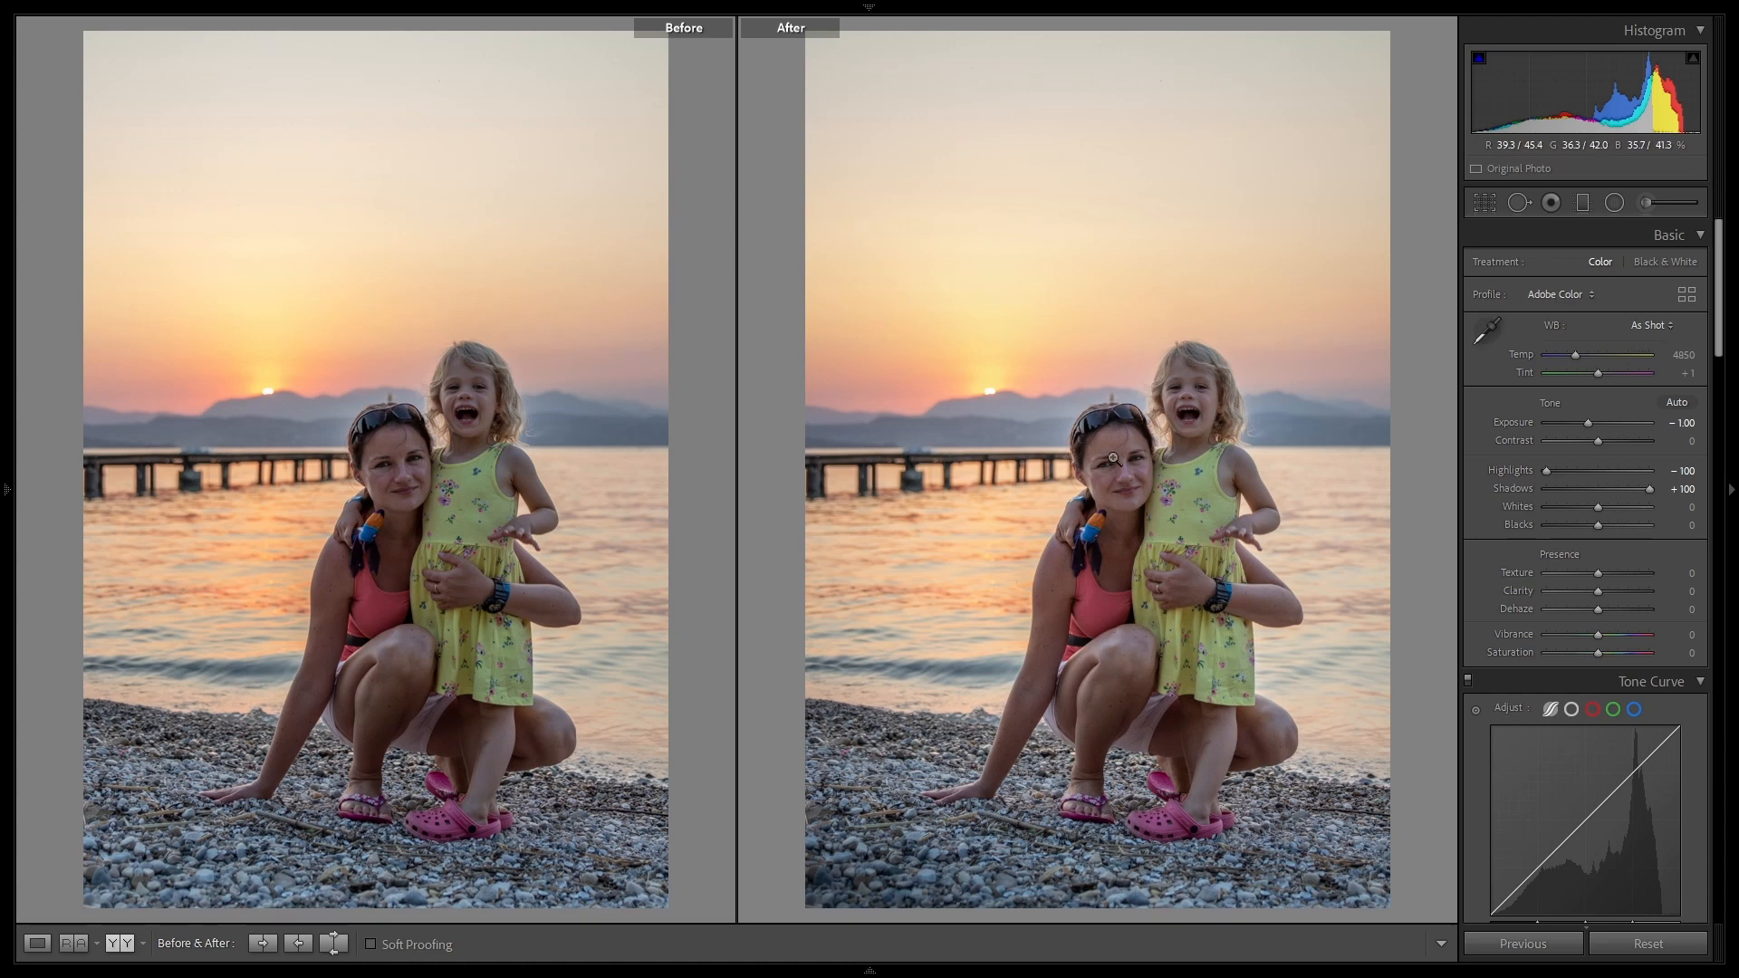
Step: Compare the sunset portrait with its unedited original by resetting and undoing twice in single view, and return to the side-by-side comparison
click(36, 943)
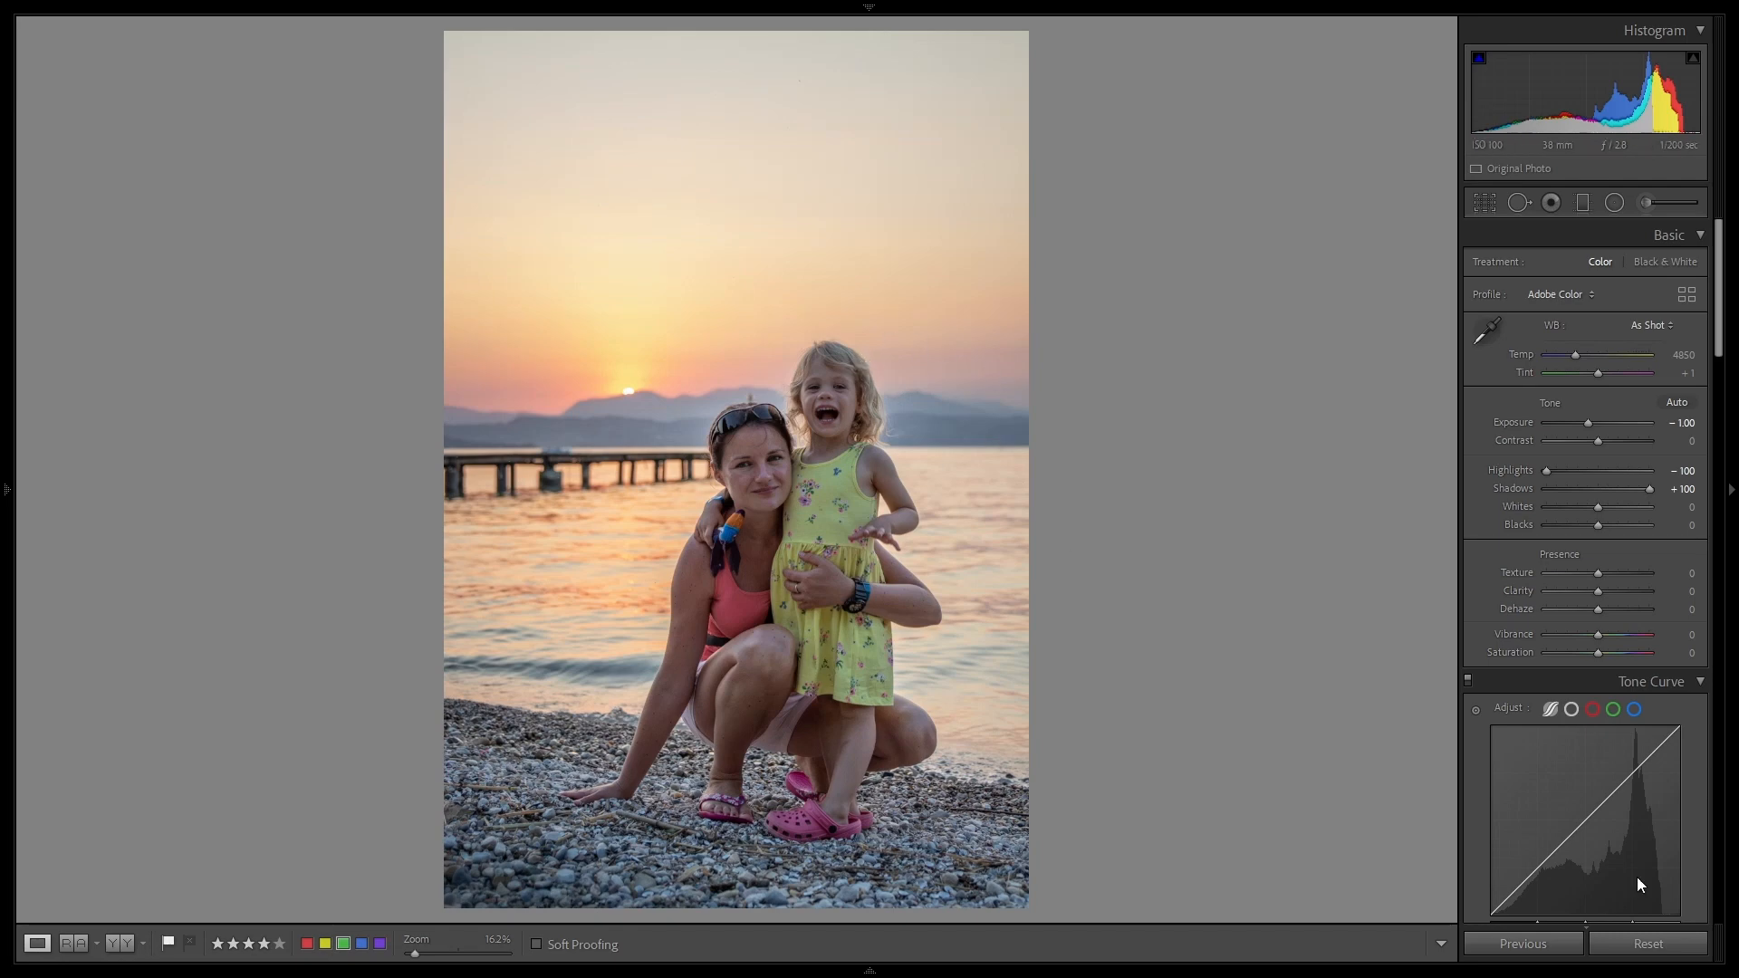
click(1648, 944)
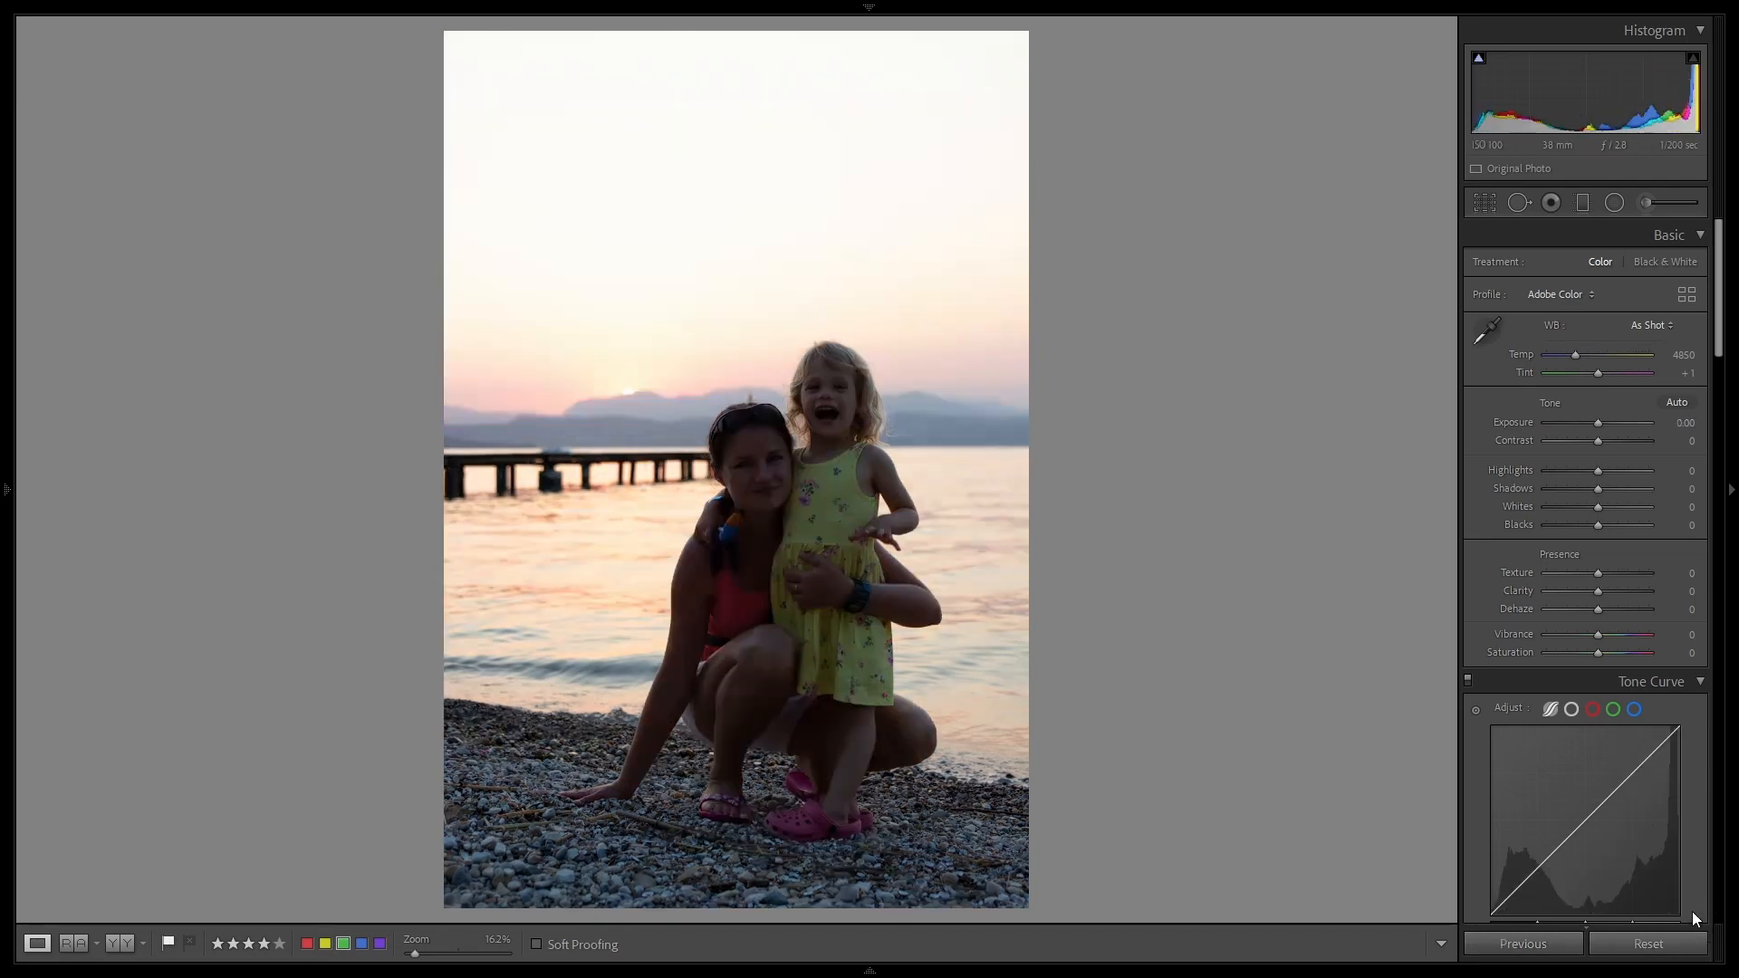
key(ctrl+z)
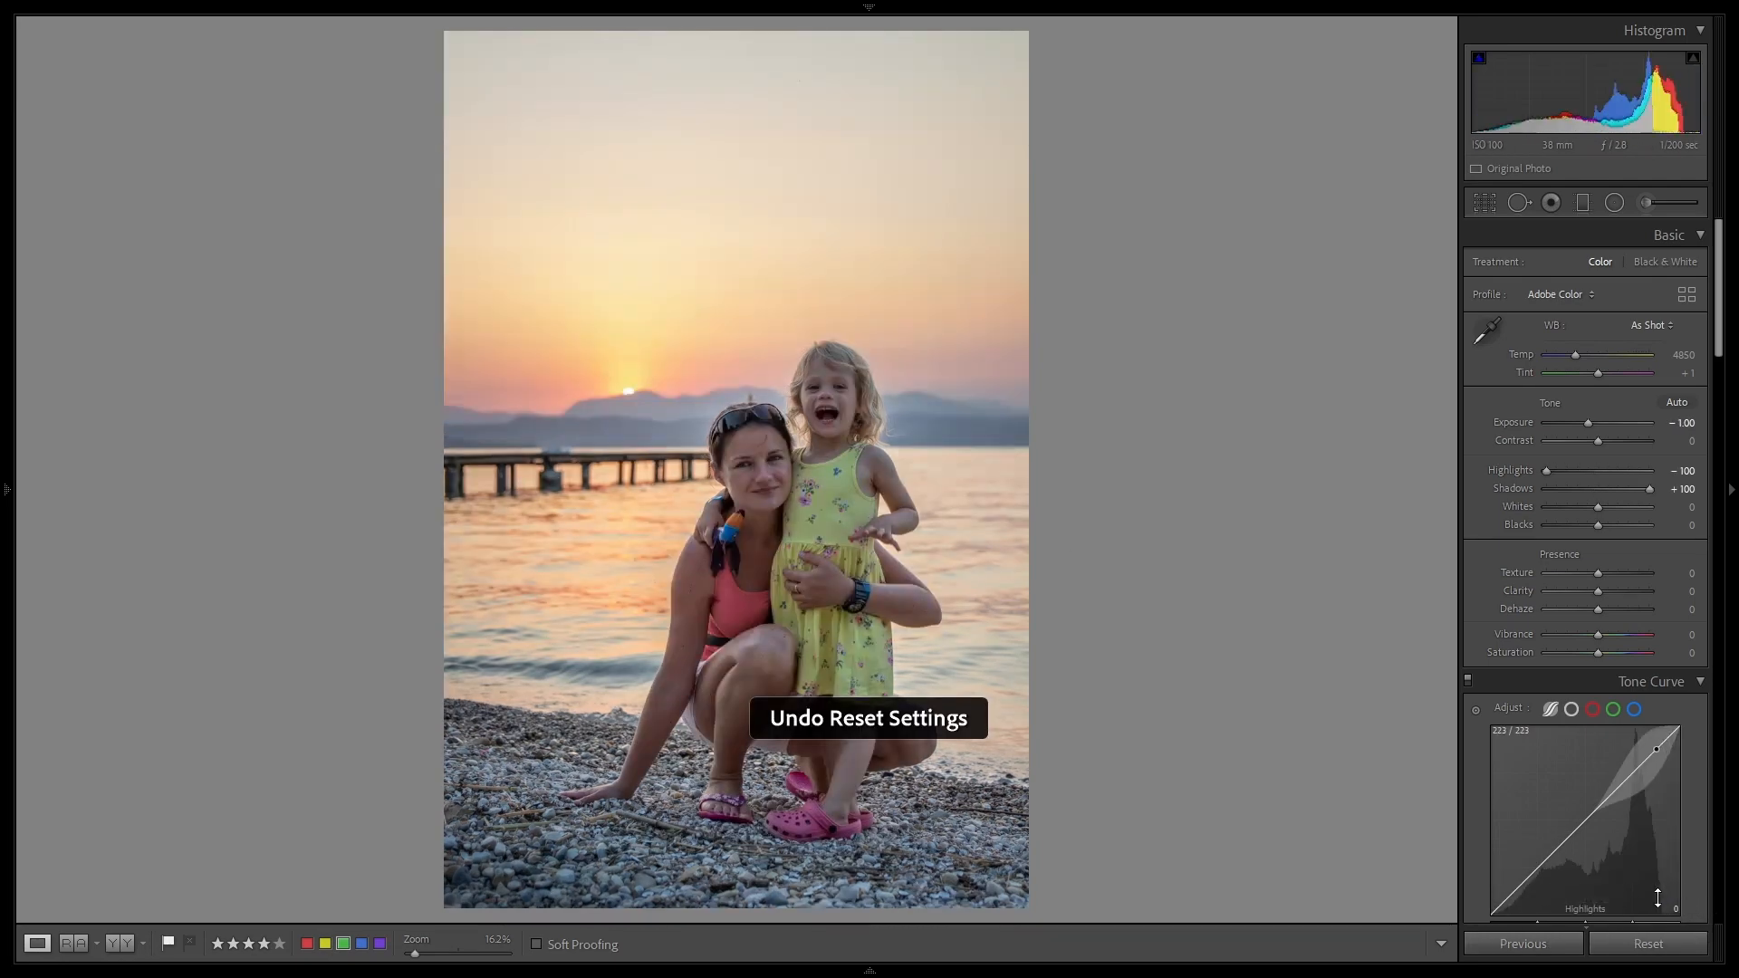
click(1635, 945)
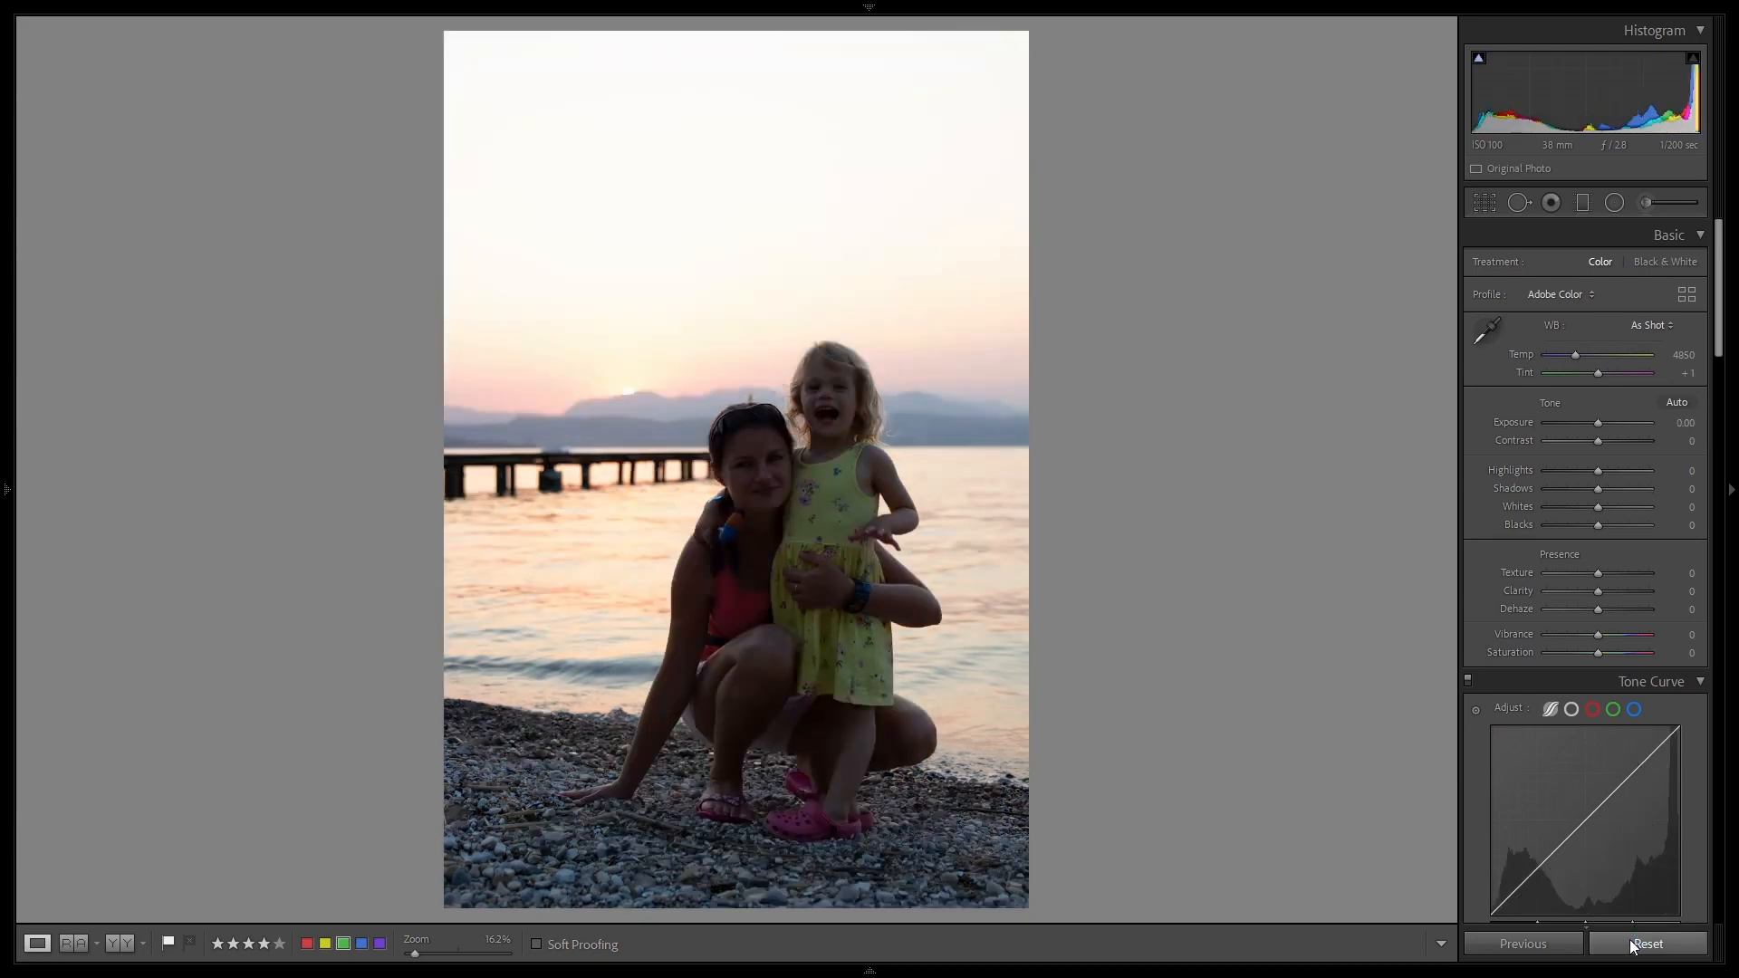
key(ctrl+z)
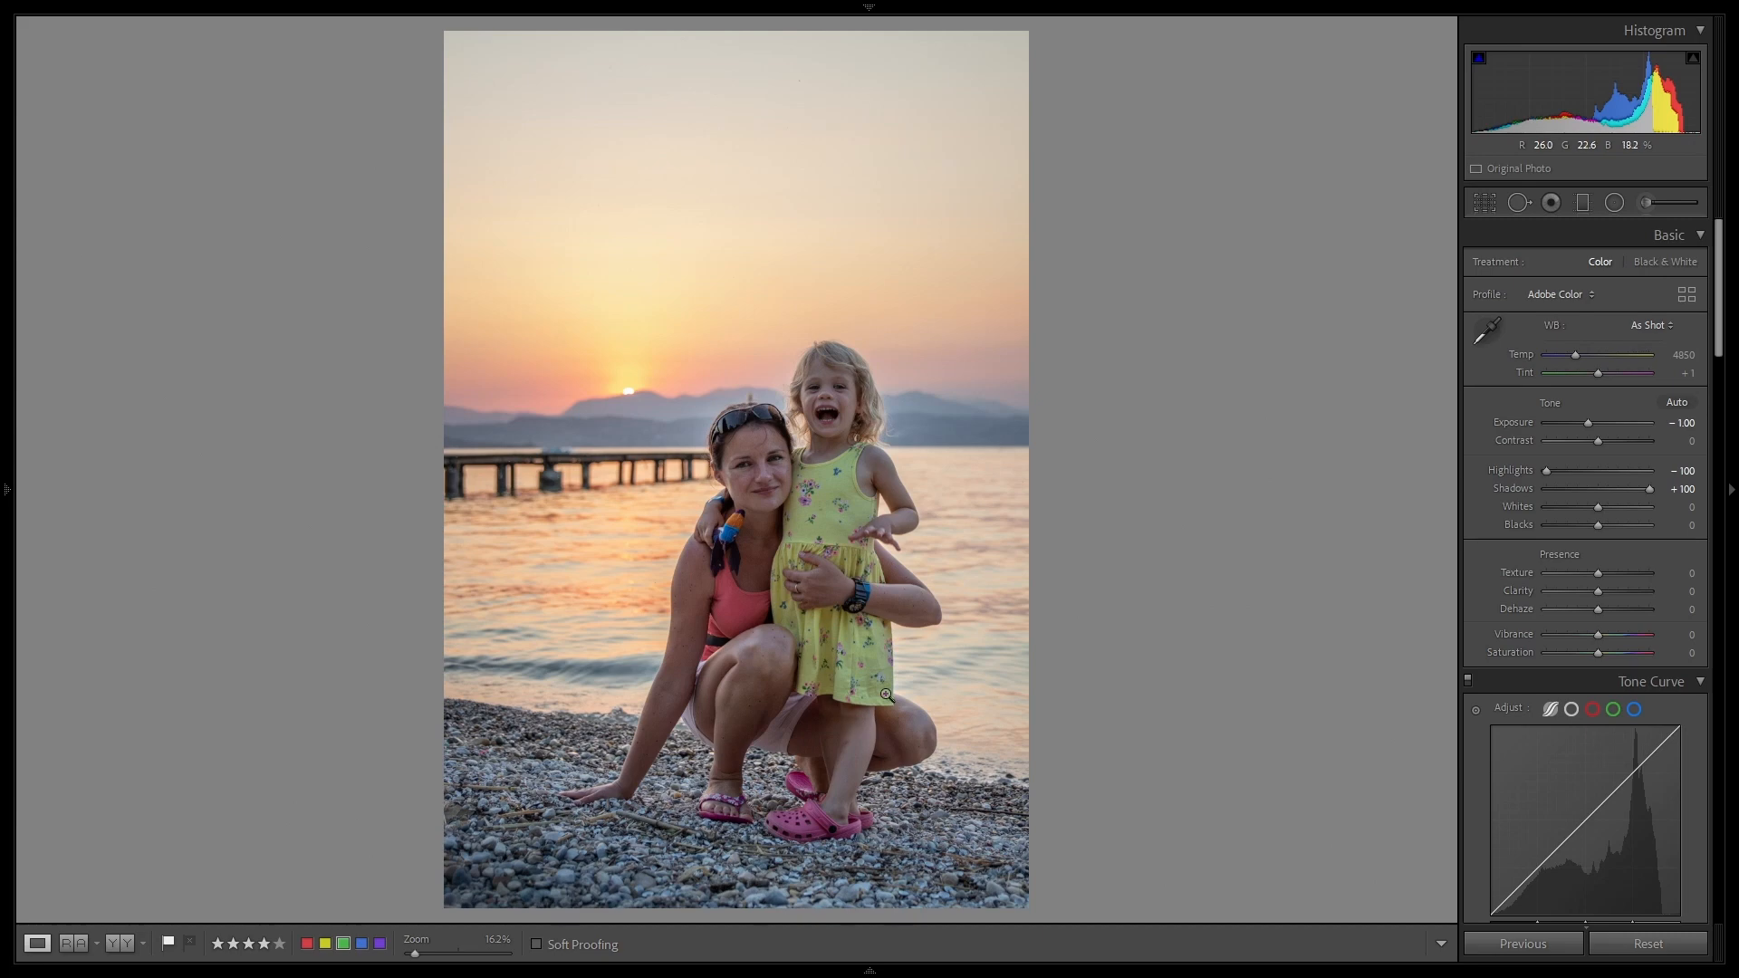
click(116, 953)
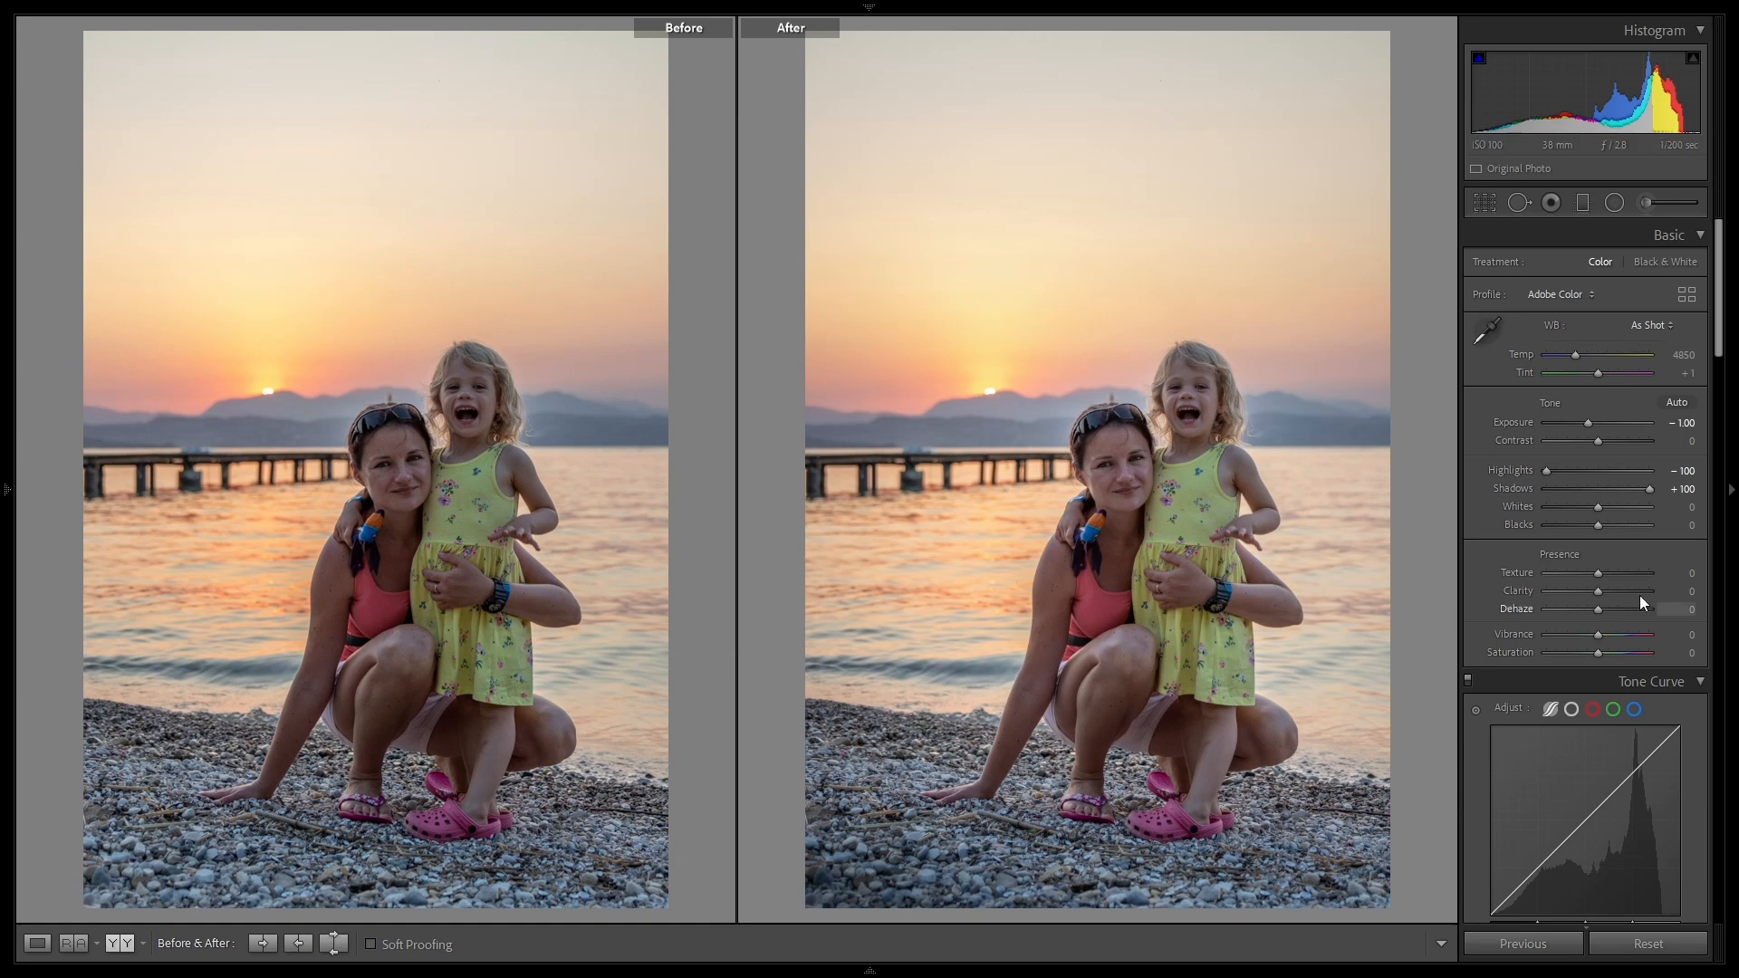
Step: Copy the After settings to Before, and draw a large non-inverted radial filter centred on the lower-left pebbles that leaves out the upper sky
click(300, 945)
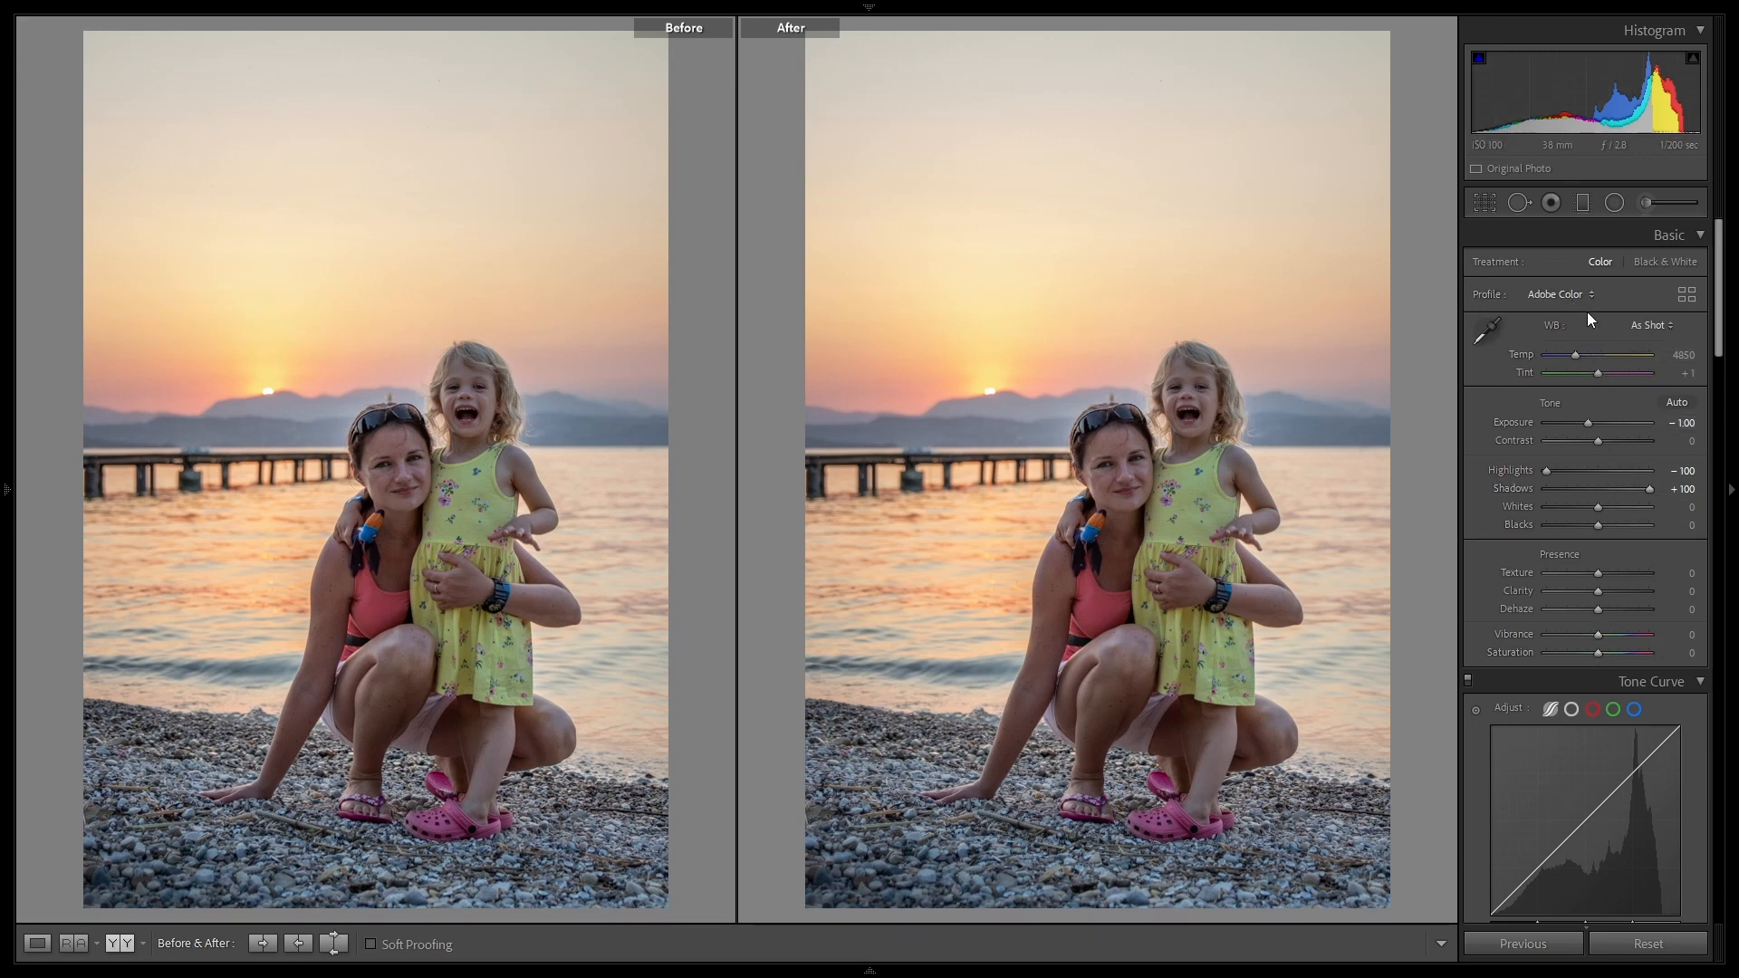
click(1614, 201)
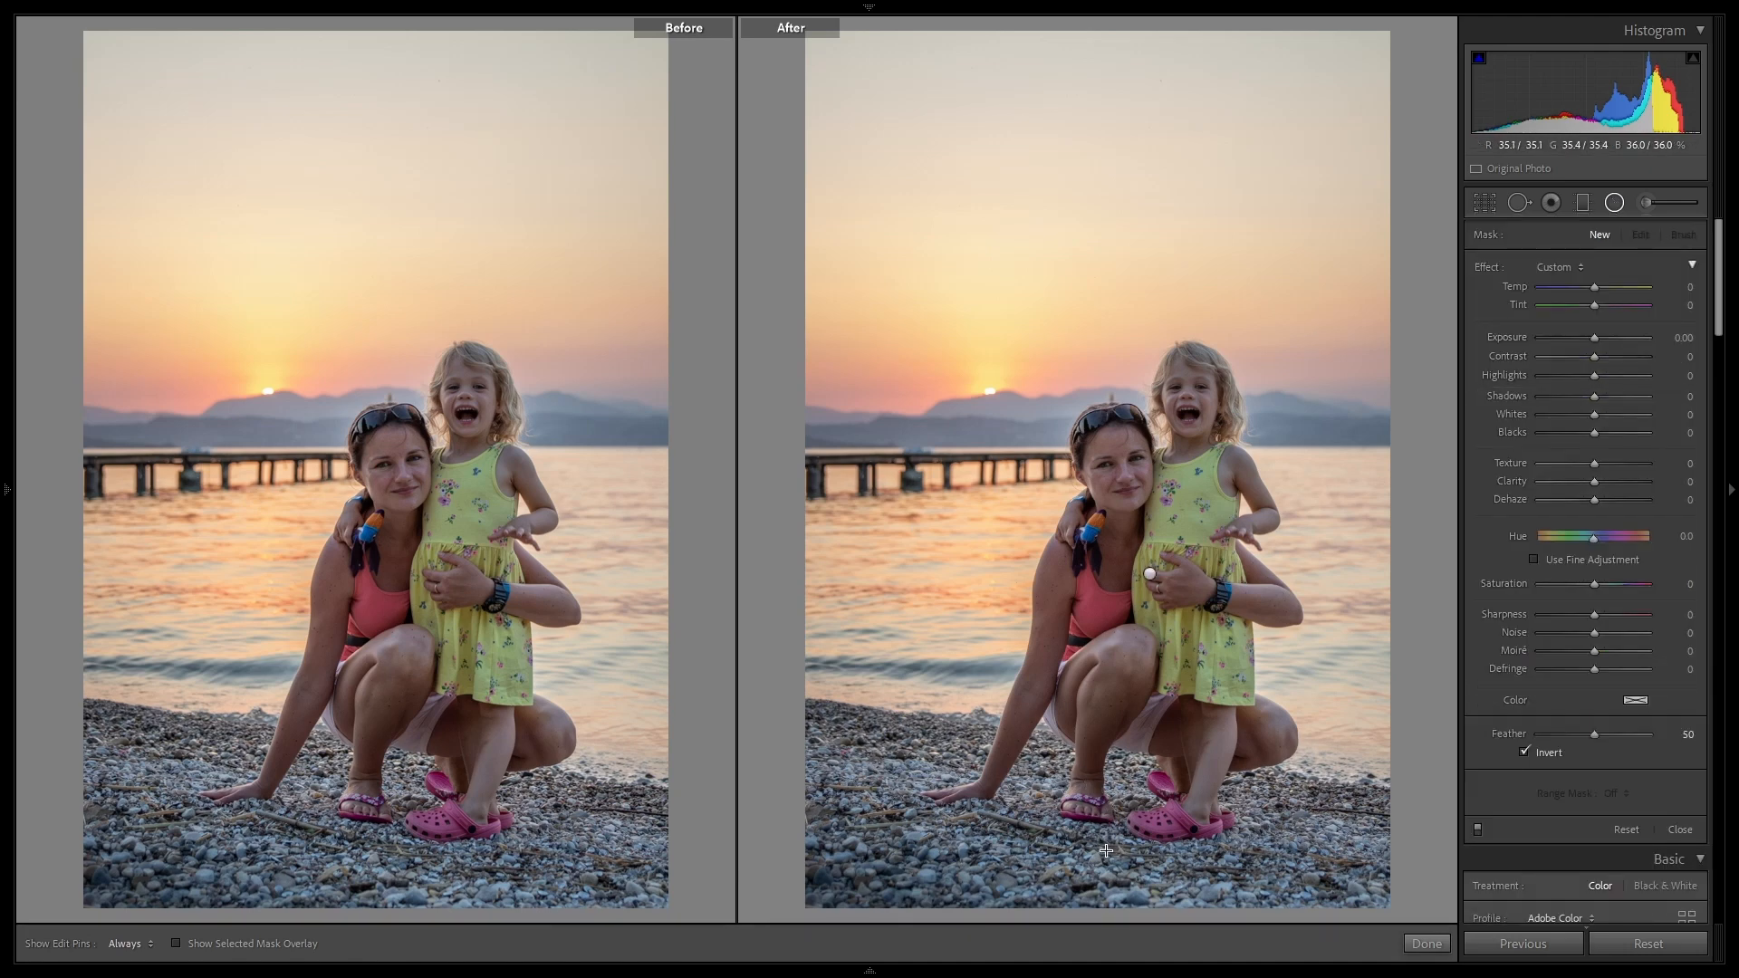
drag(1105, 851, 1735, 89)
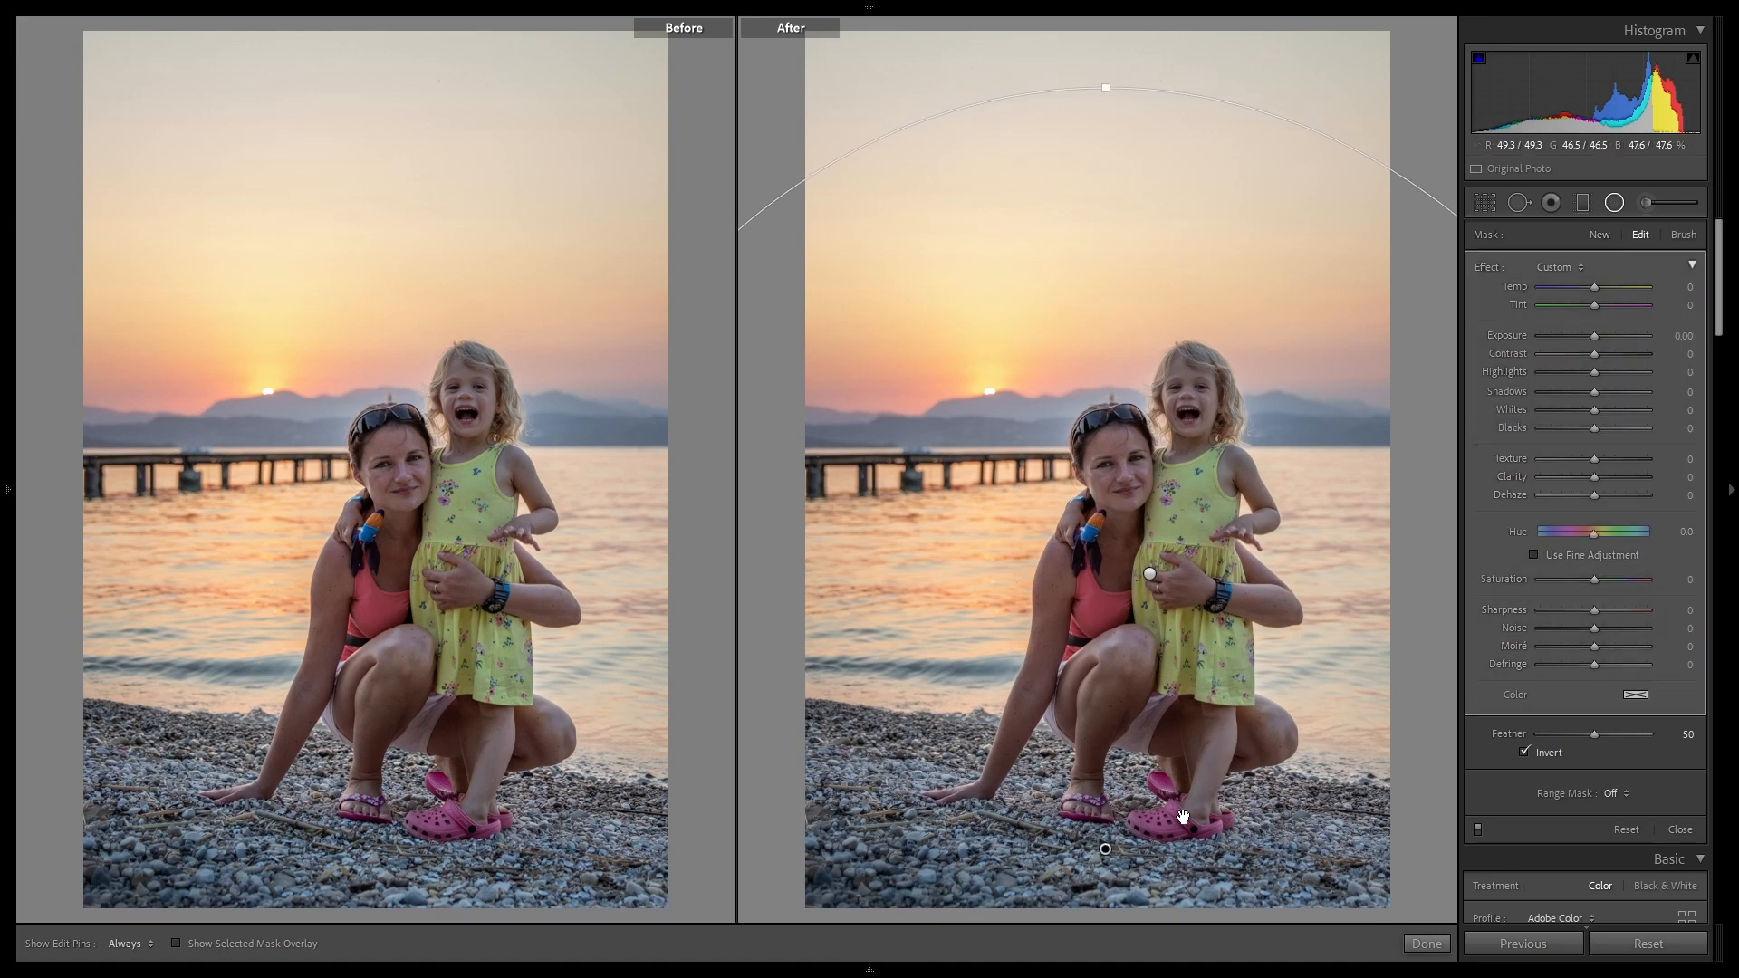
drag(1105, 851, 967, 833)
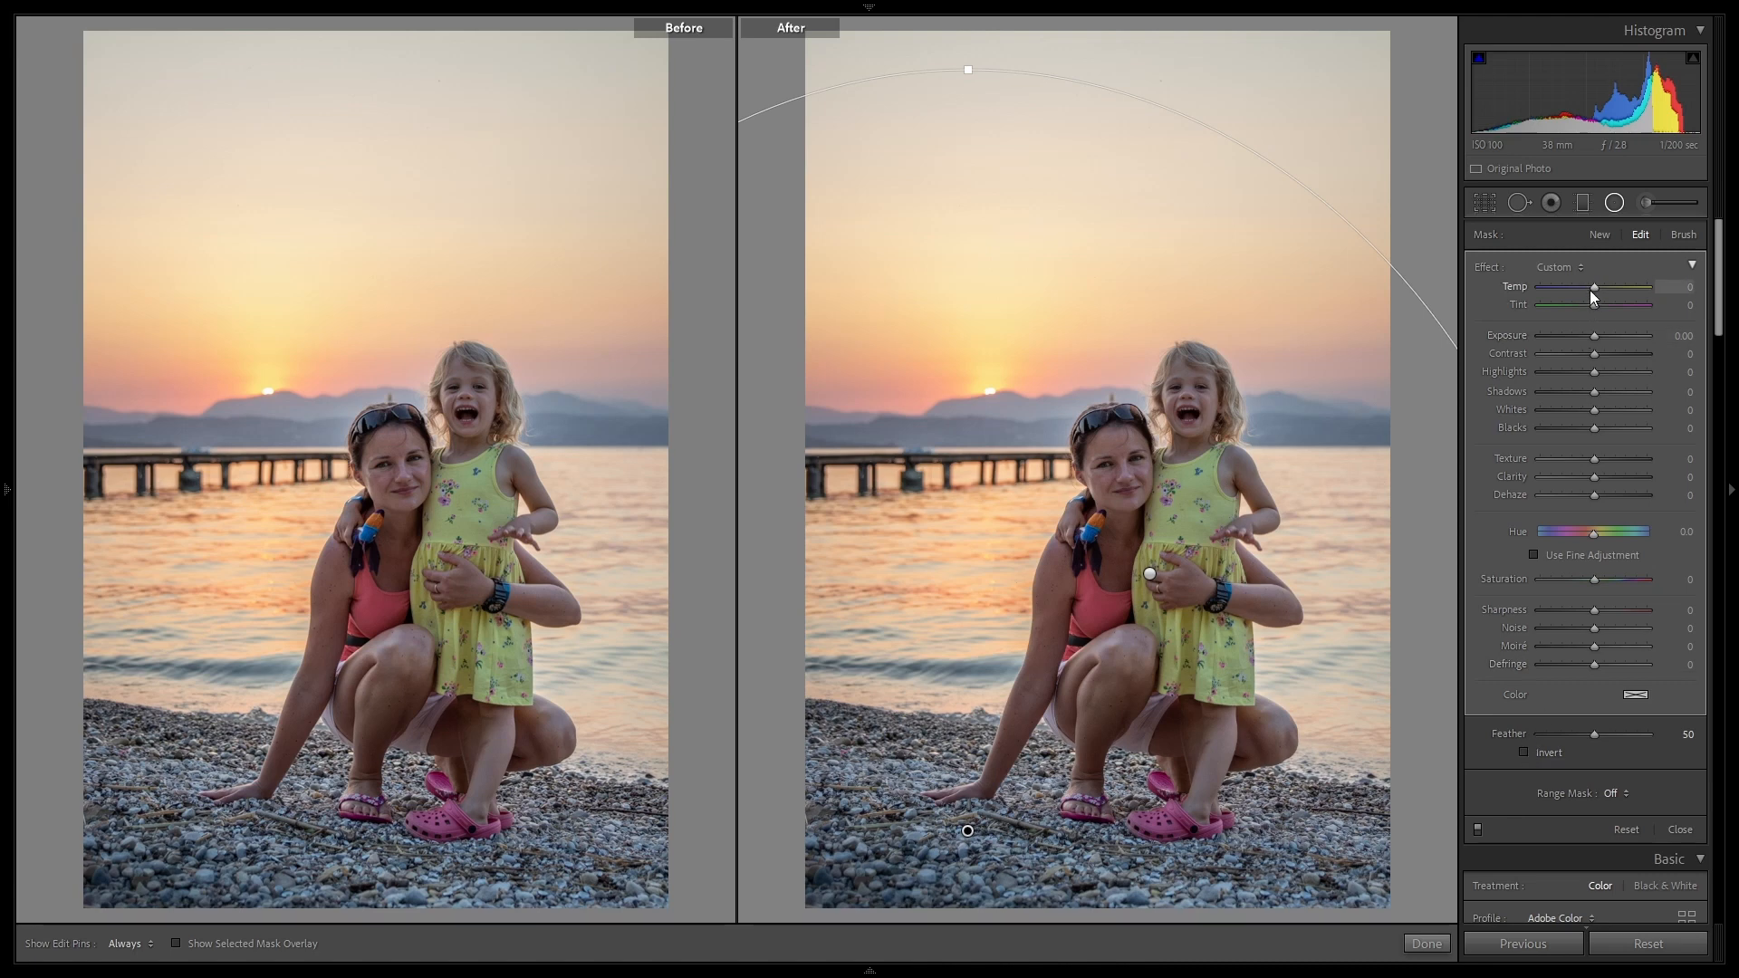
Step: Cool and darken the upper sky with the radial filter's Temp at -56, Feather at 30 and Exposure at -1.04
drag(1591, 291, 1559, 296)
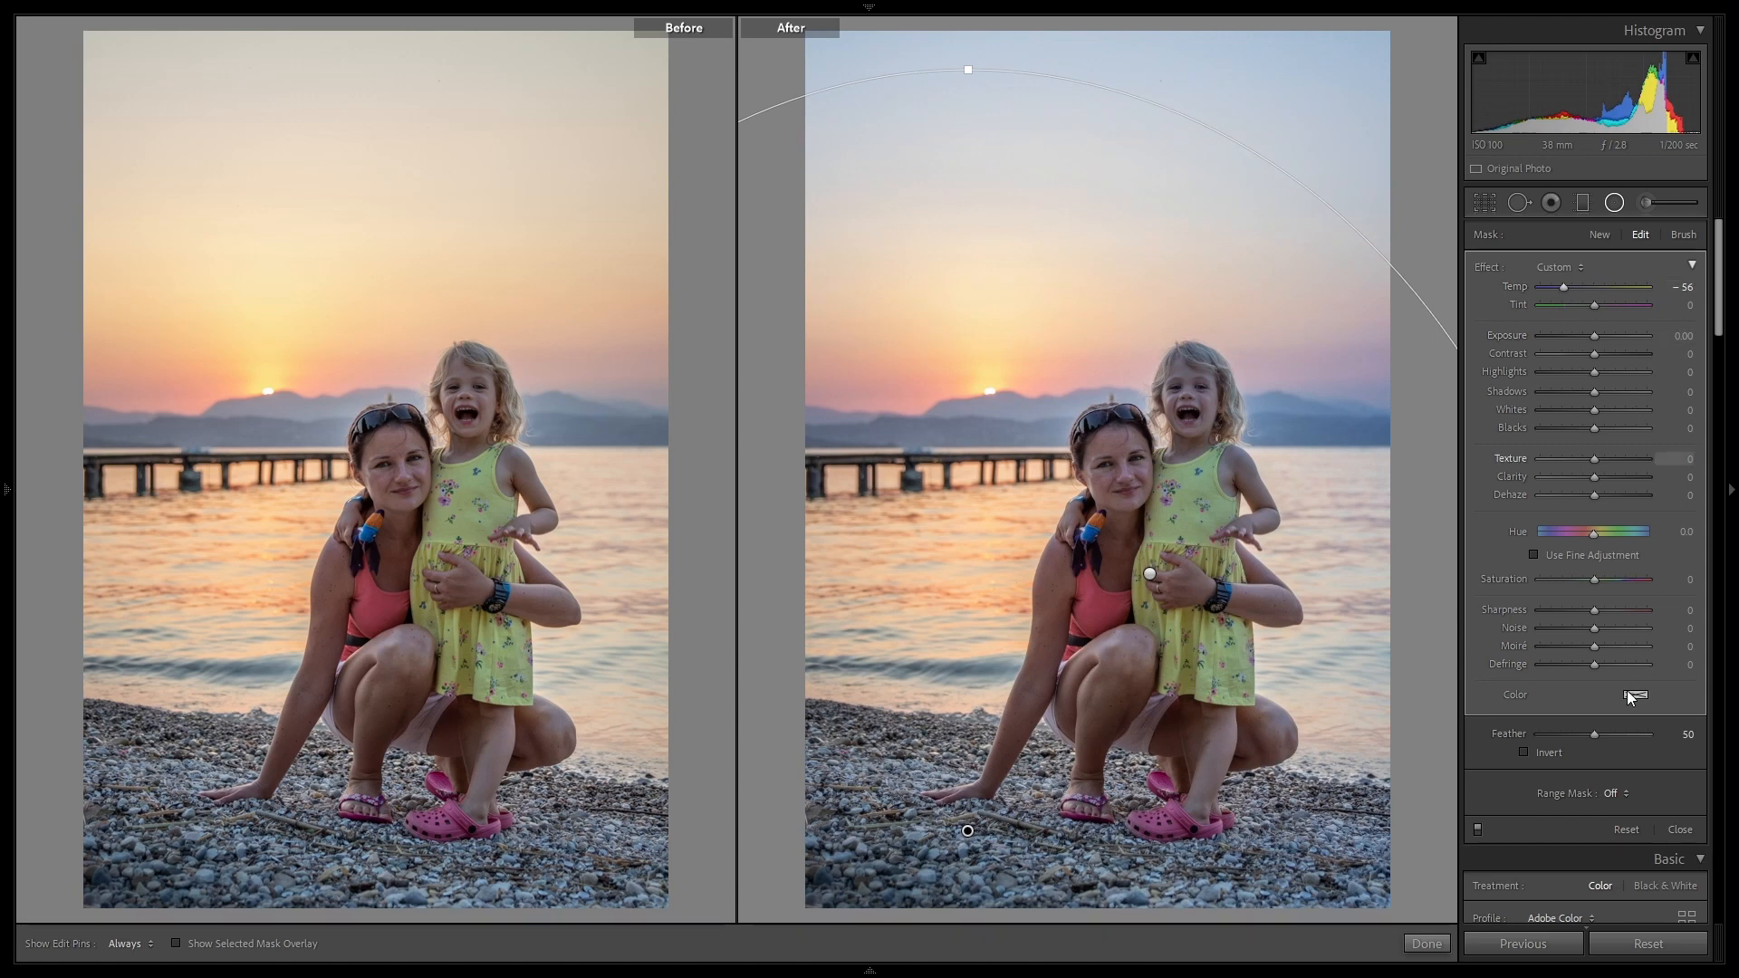
drag(1594, 735, 1572, 731)
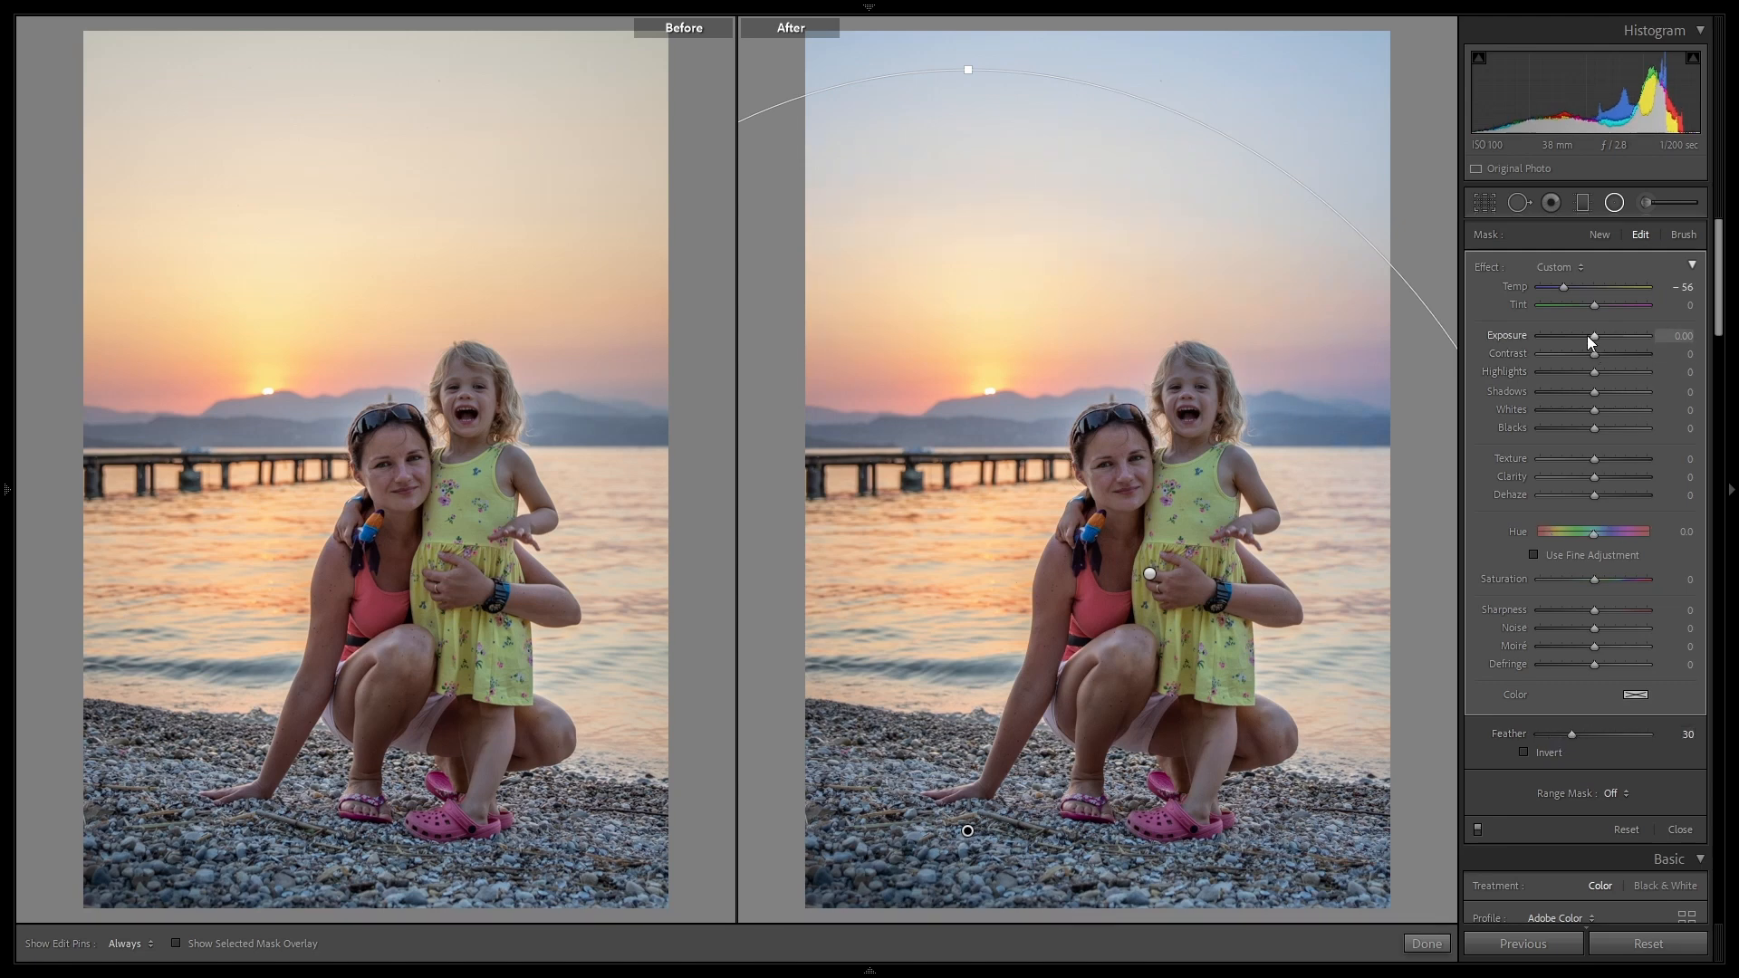
drag(1590, 335, 1576, 340)
Step: Check the people's radial filter, shift the sky's radial filter slightly to the right, and finish the filter
click(1151, 576)
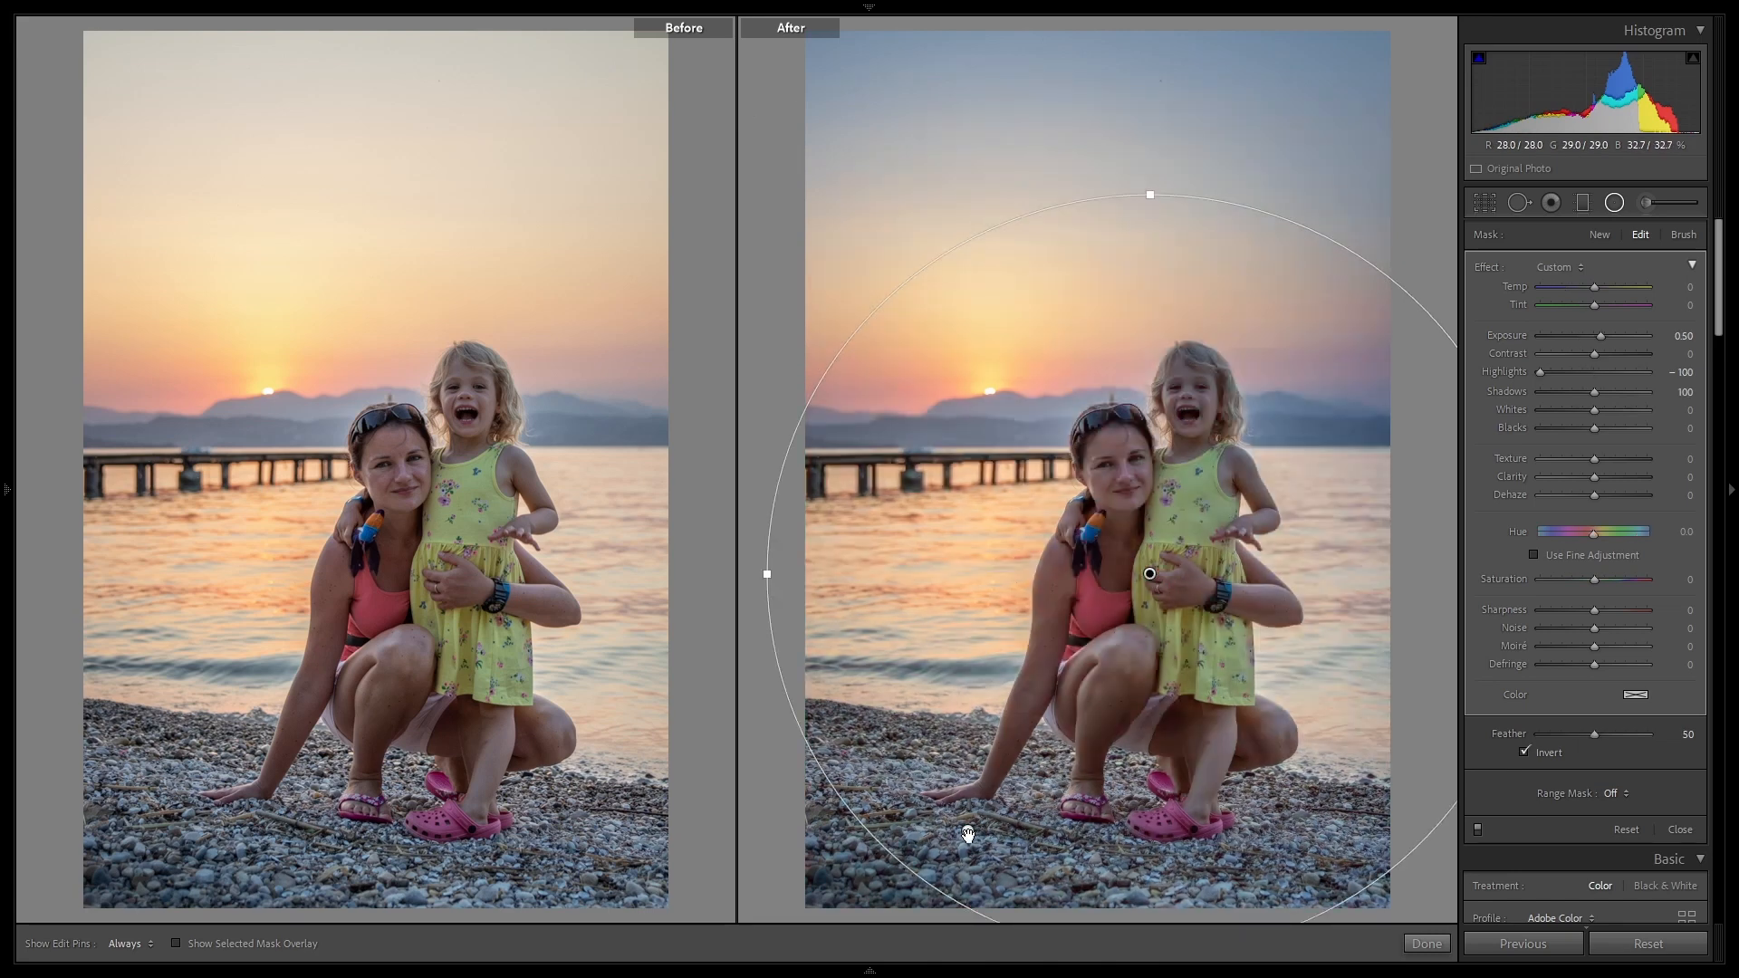
click(967, 831)
drag(968, 831, 1001, 833)
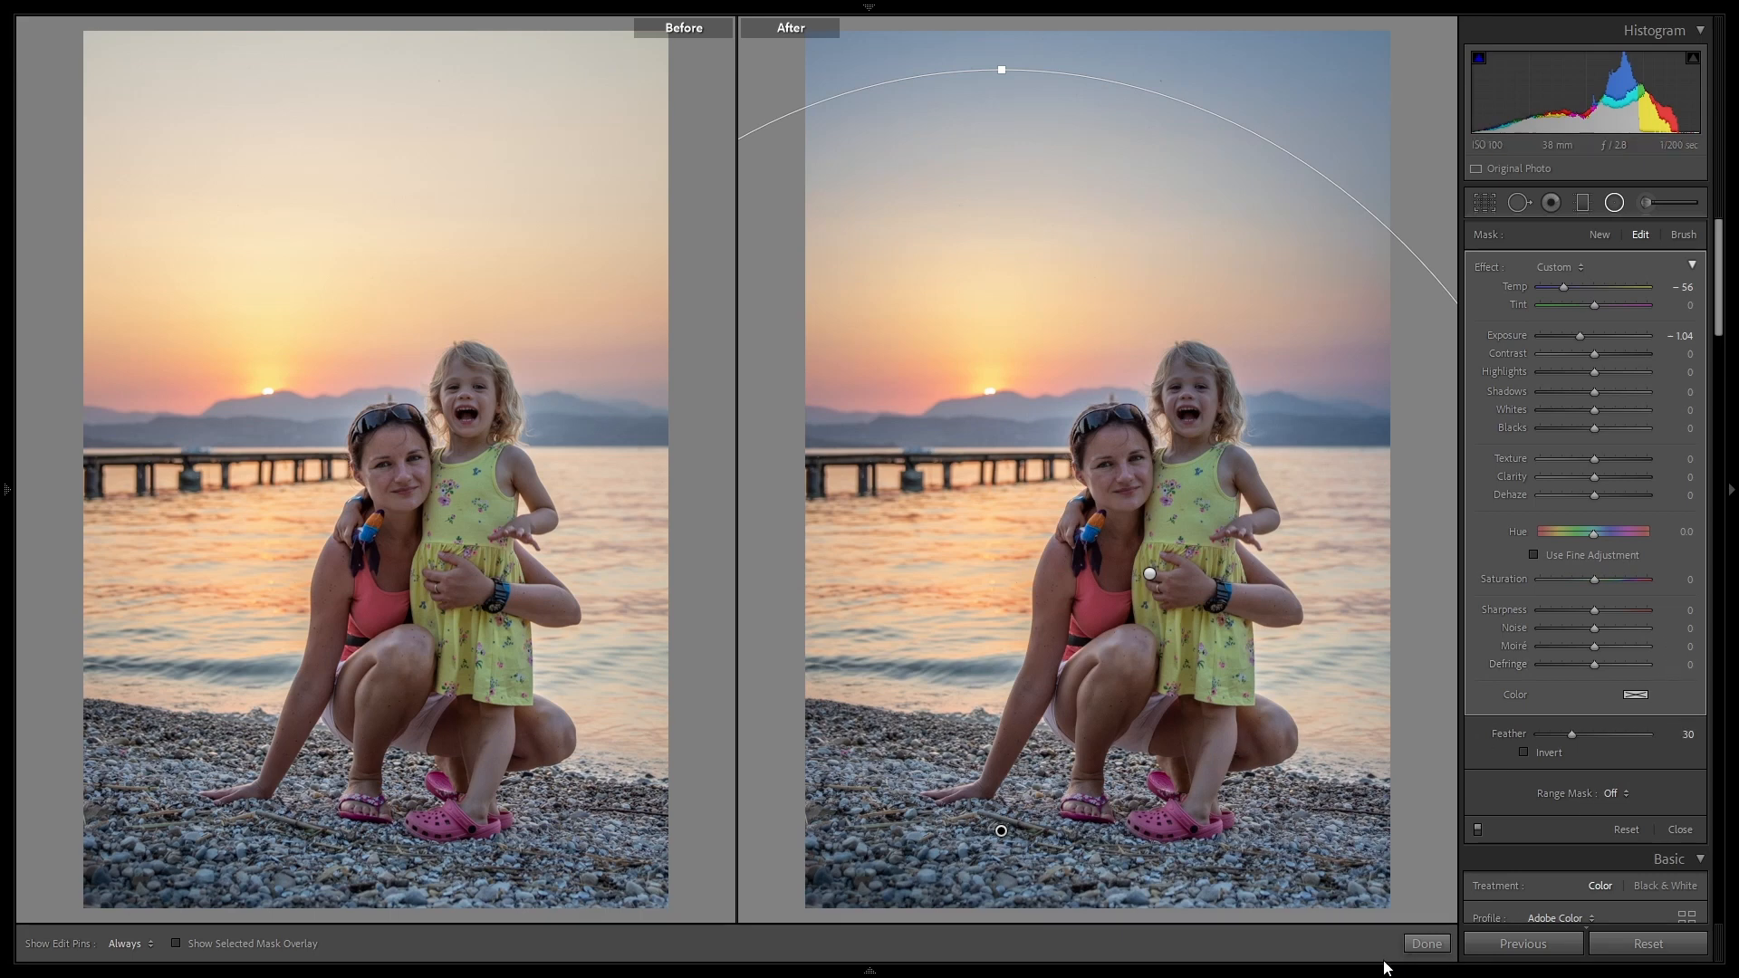
click(1425, 944)
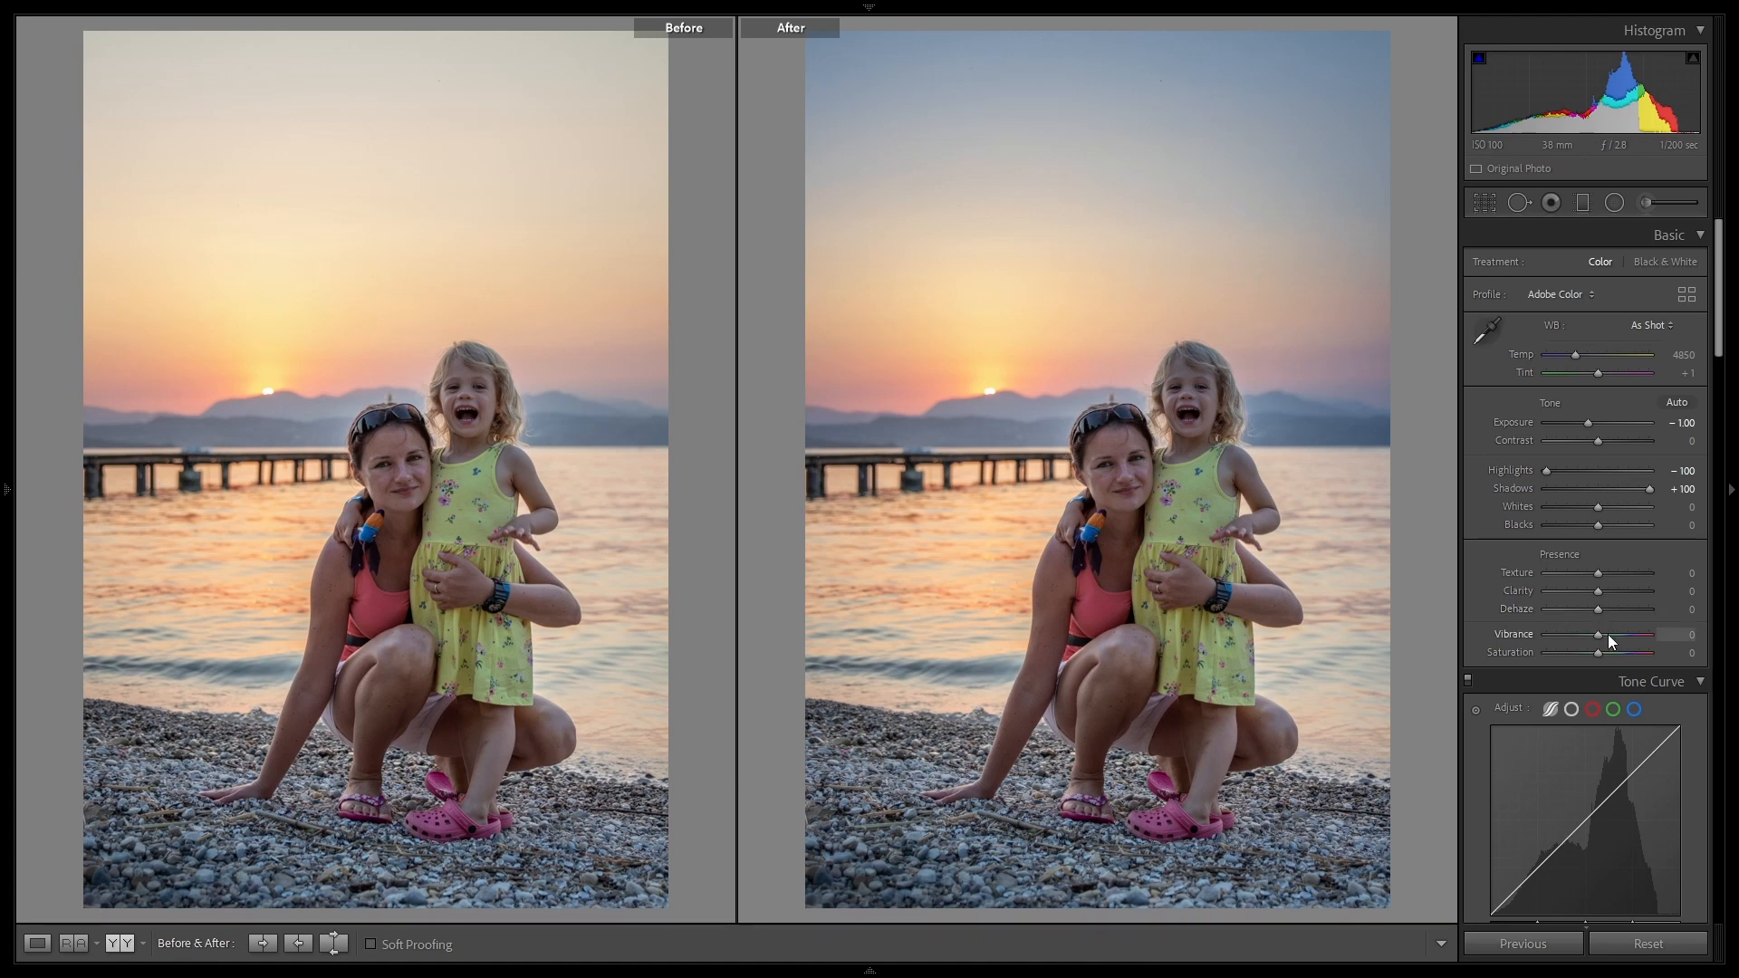
Step: Raise the sunset portrait's overall Vibrance to +10 and Dehaze to +10
key(Up)
key(Up)
key(Up)
key(Up)
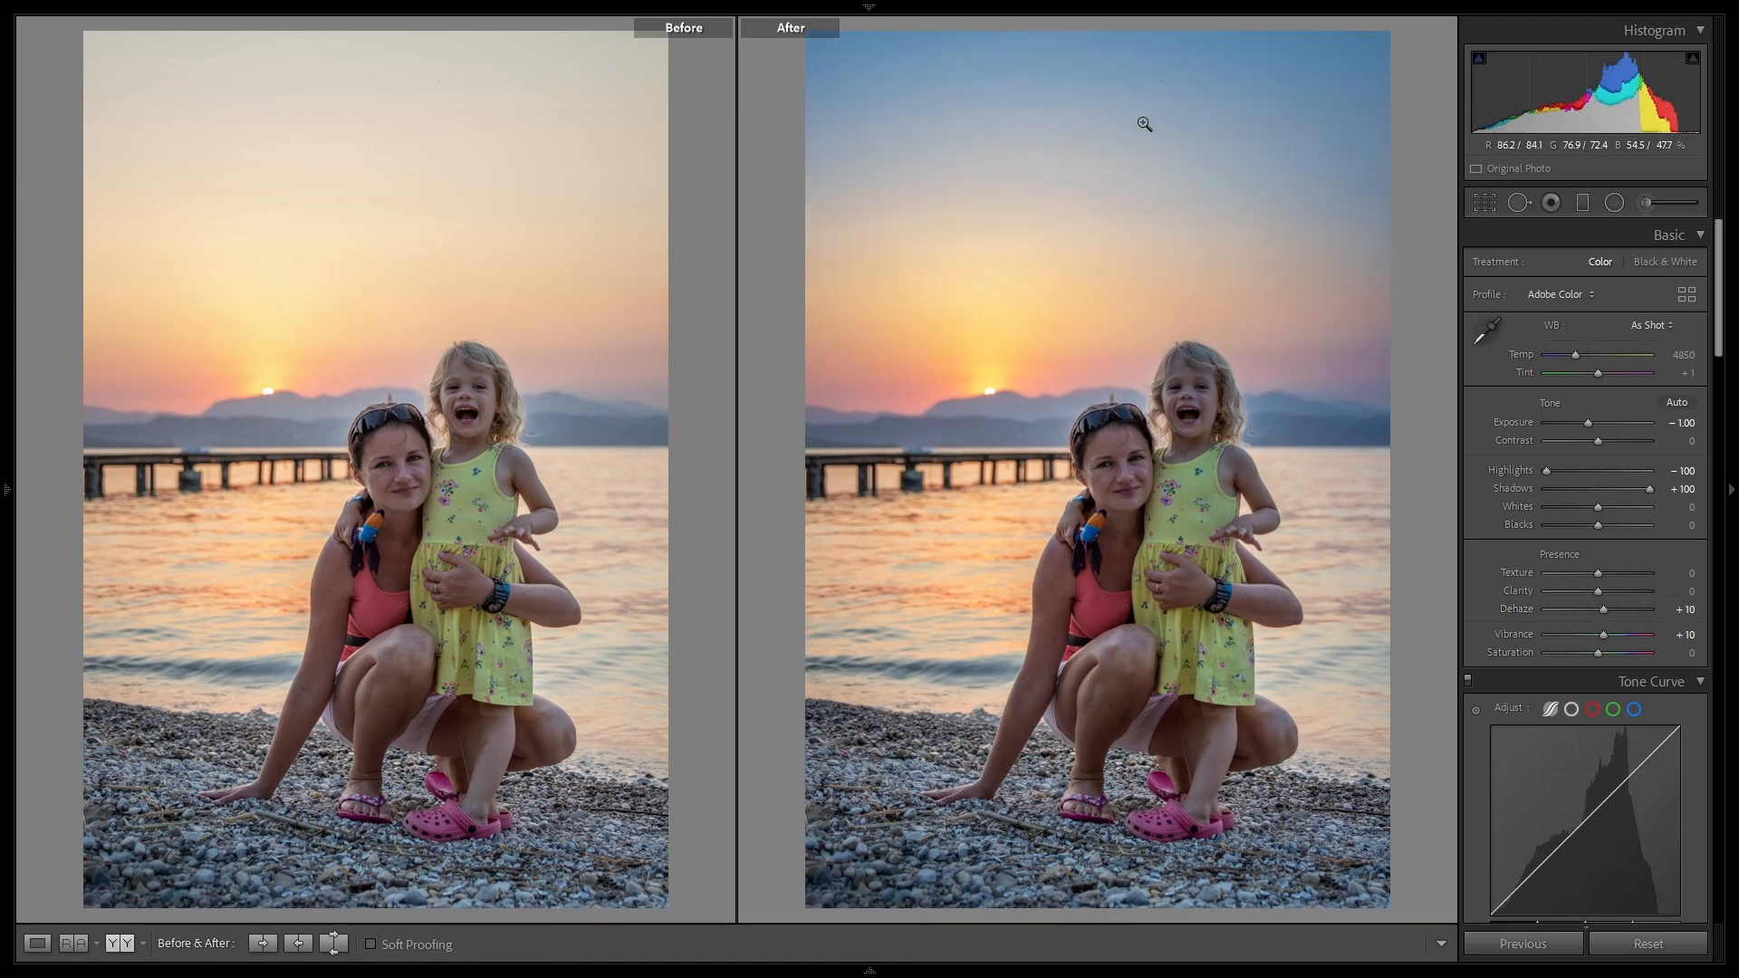
Step: Raise the Exposure of the radial filter over the woman and child to 0.70, and finish the filter
click(1618, 206)
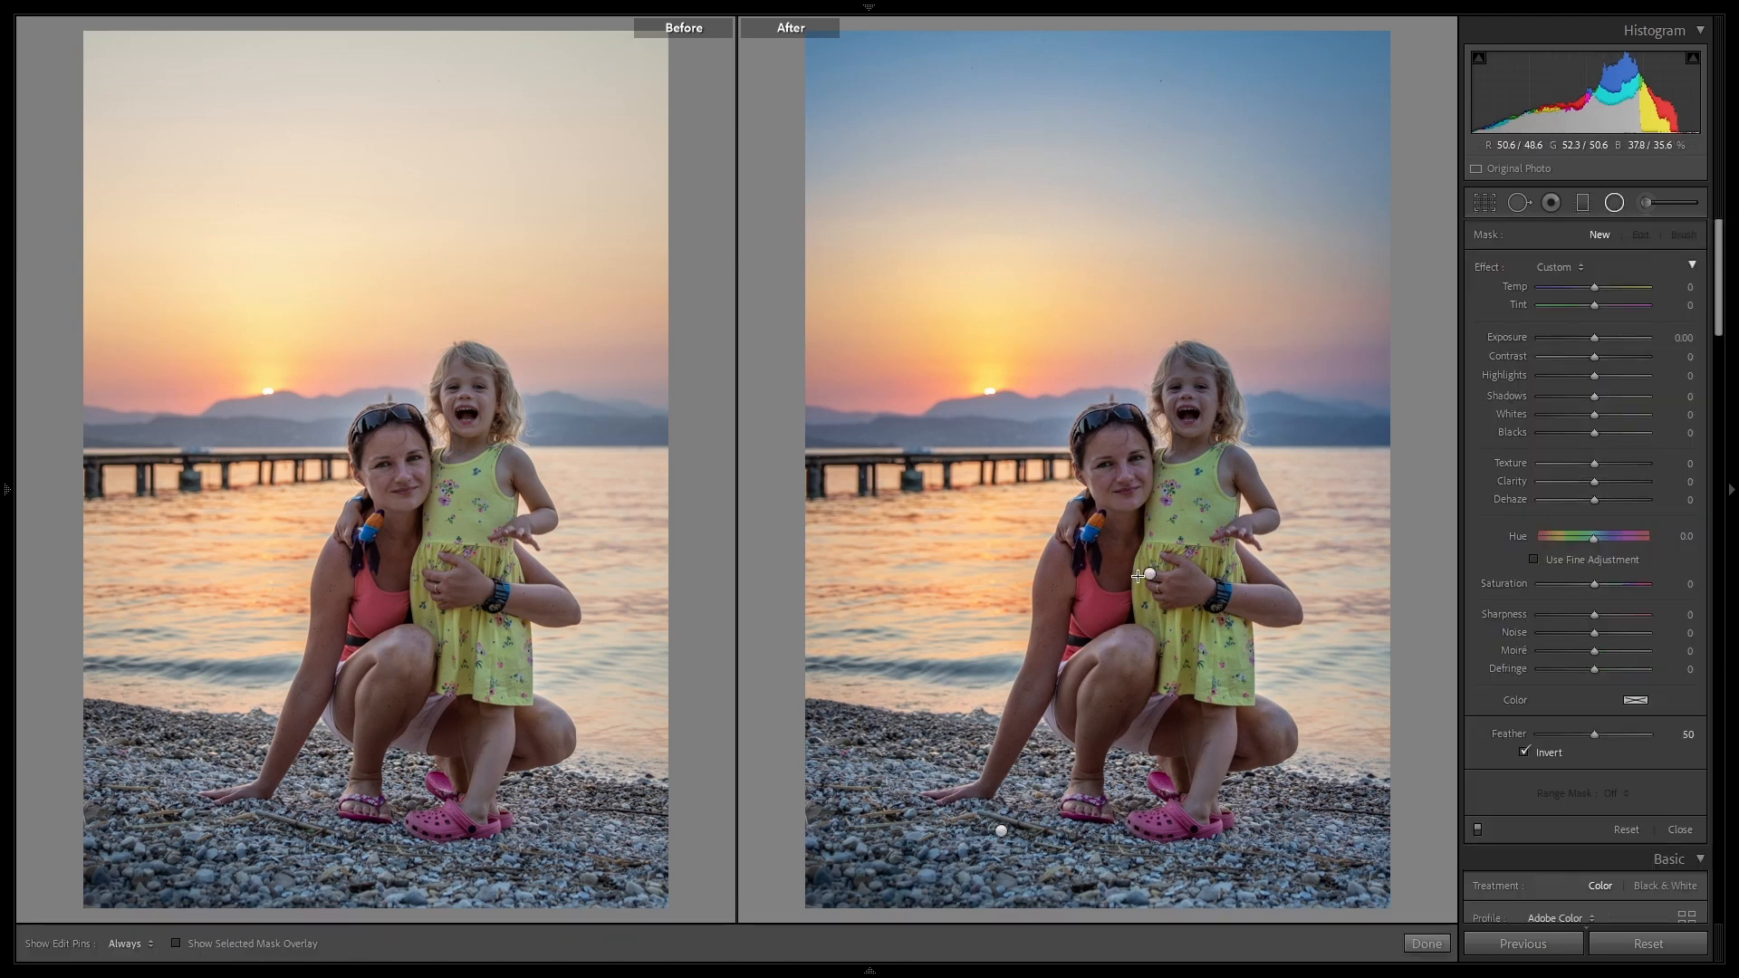
drag(1151, 575, 1531, 196)
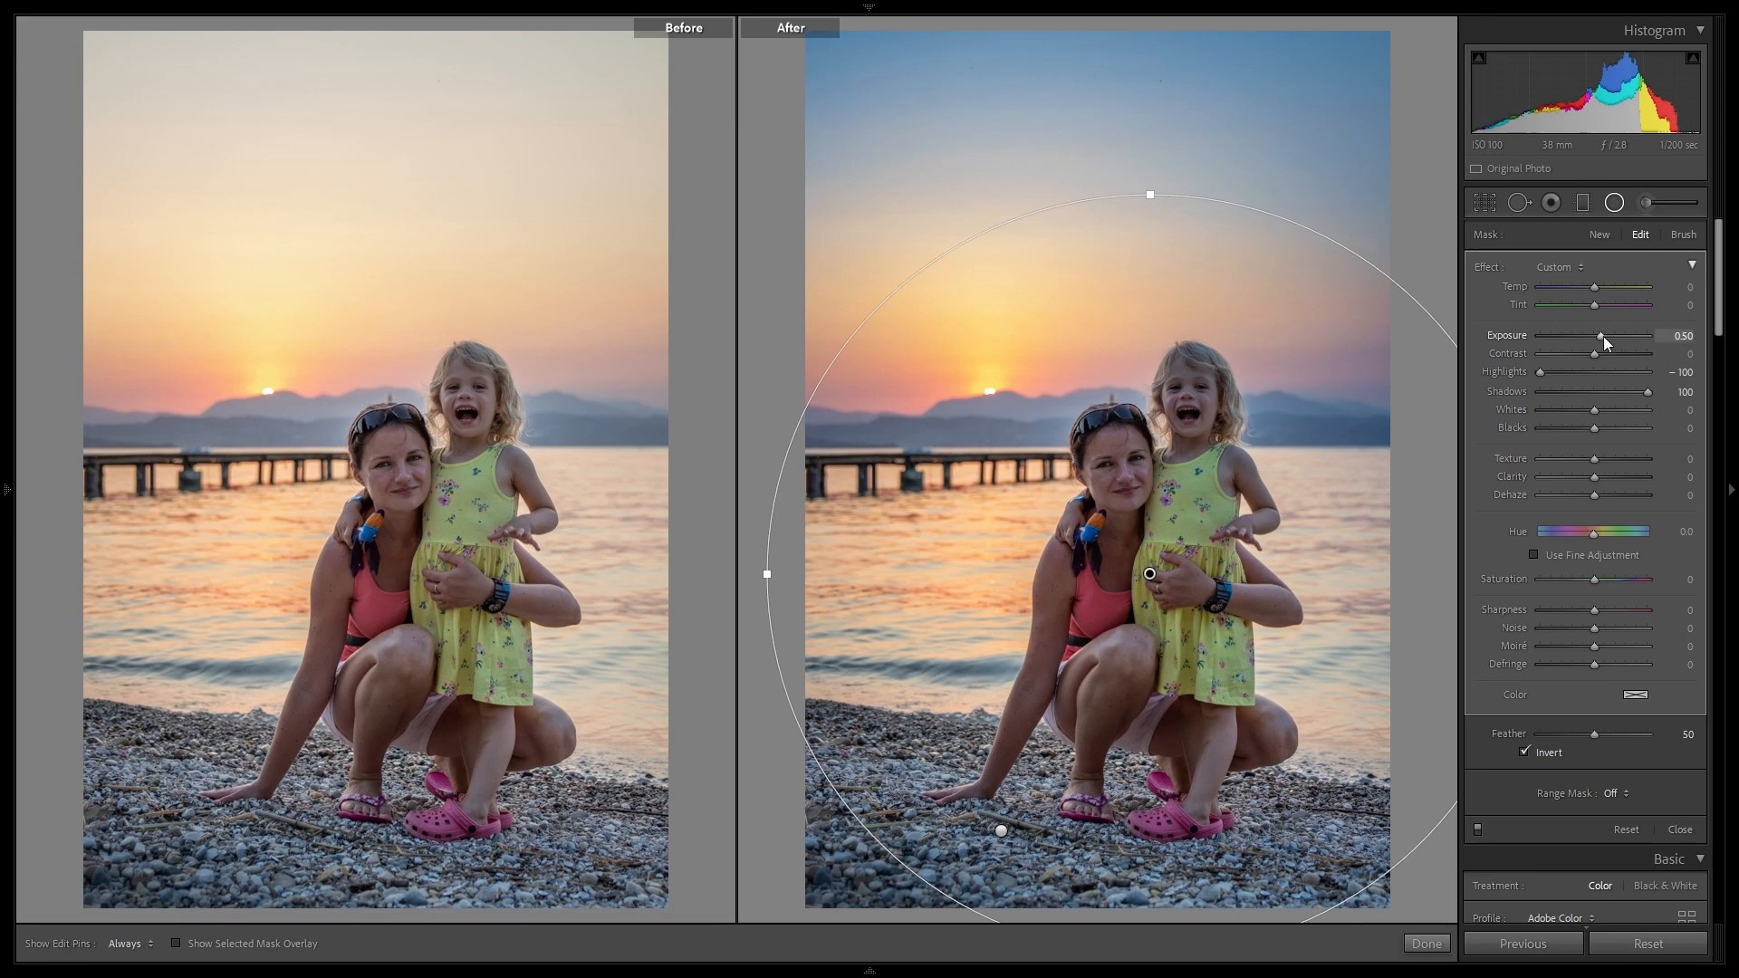
key(Up)
key(Up)
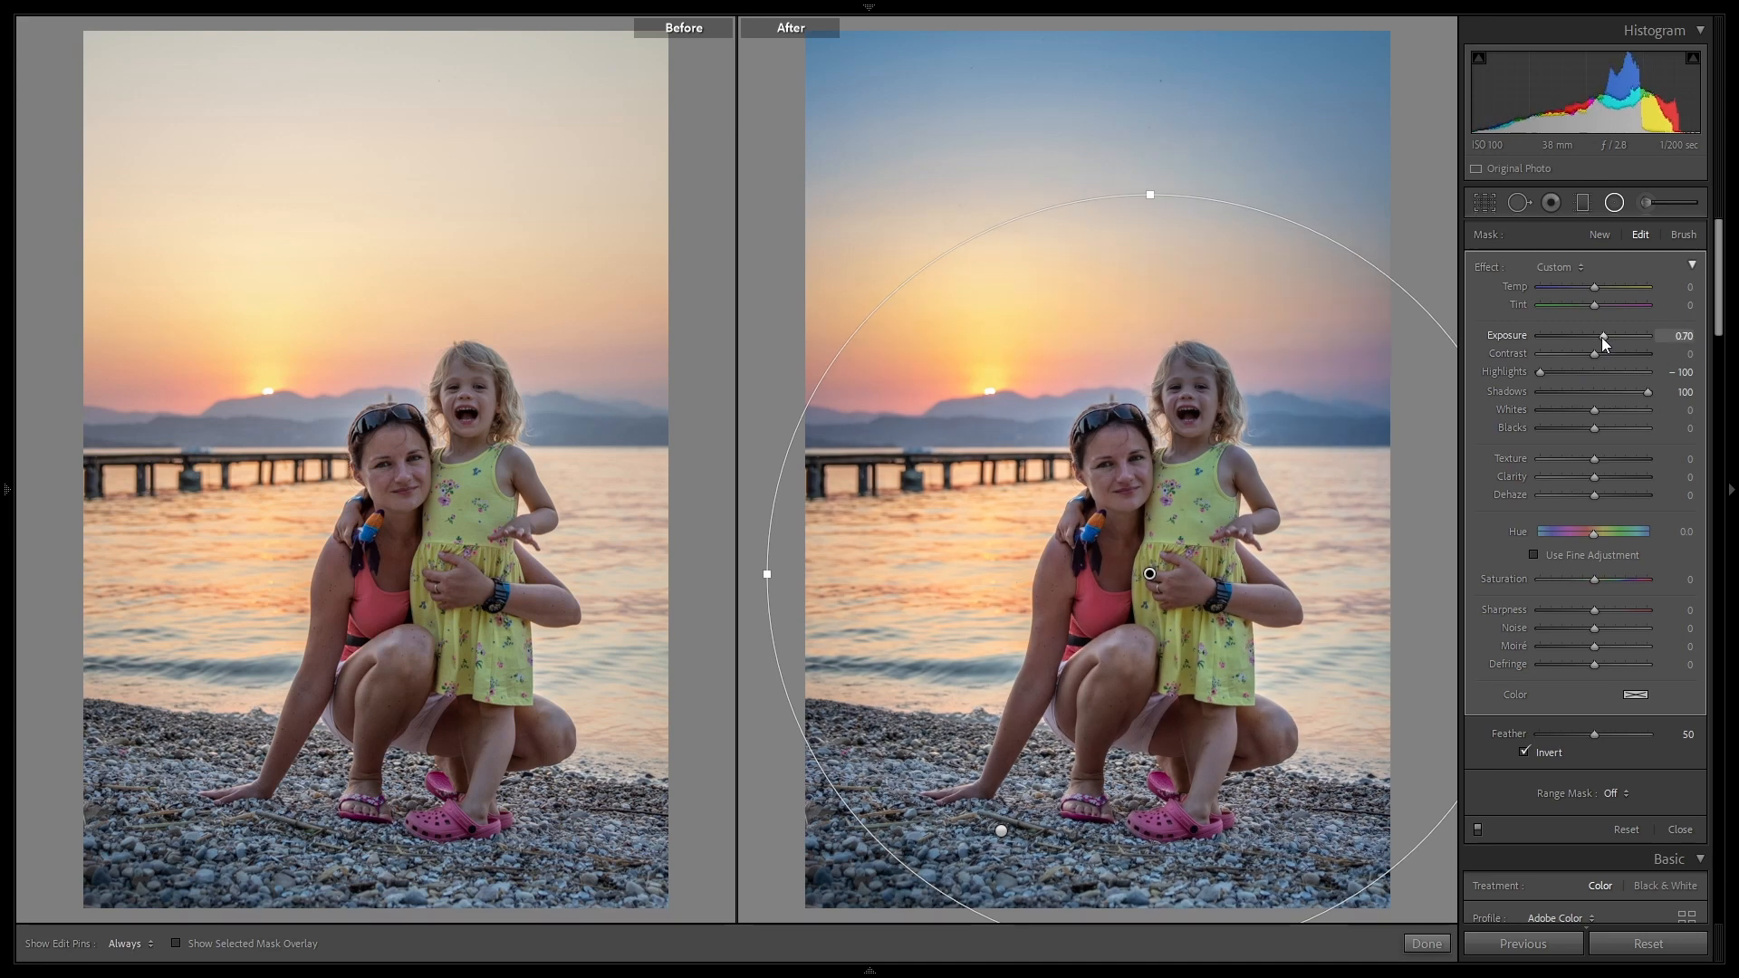
click(1428, 943)
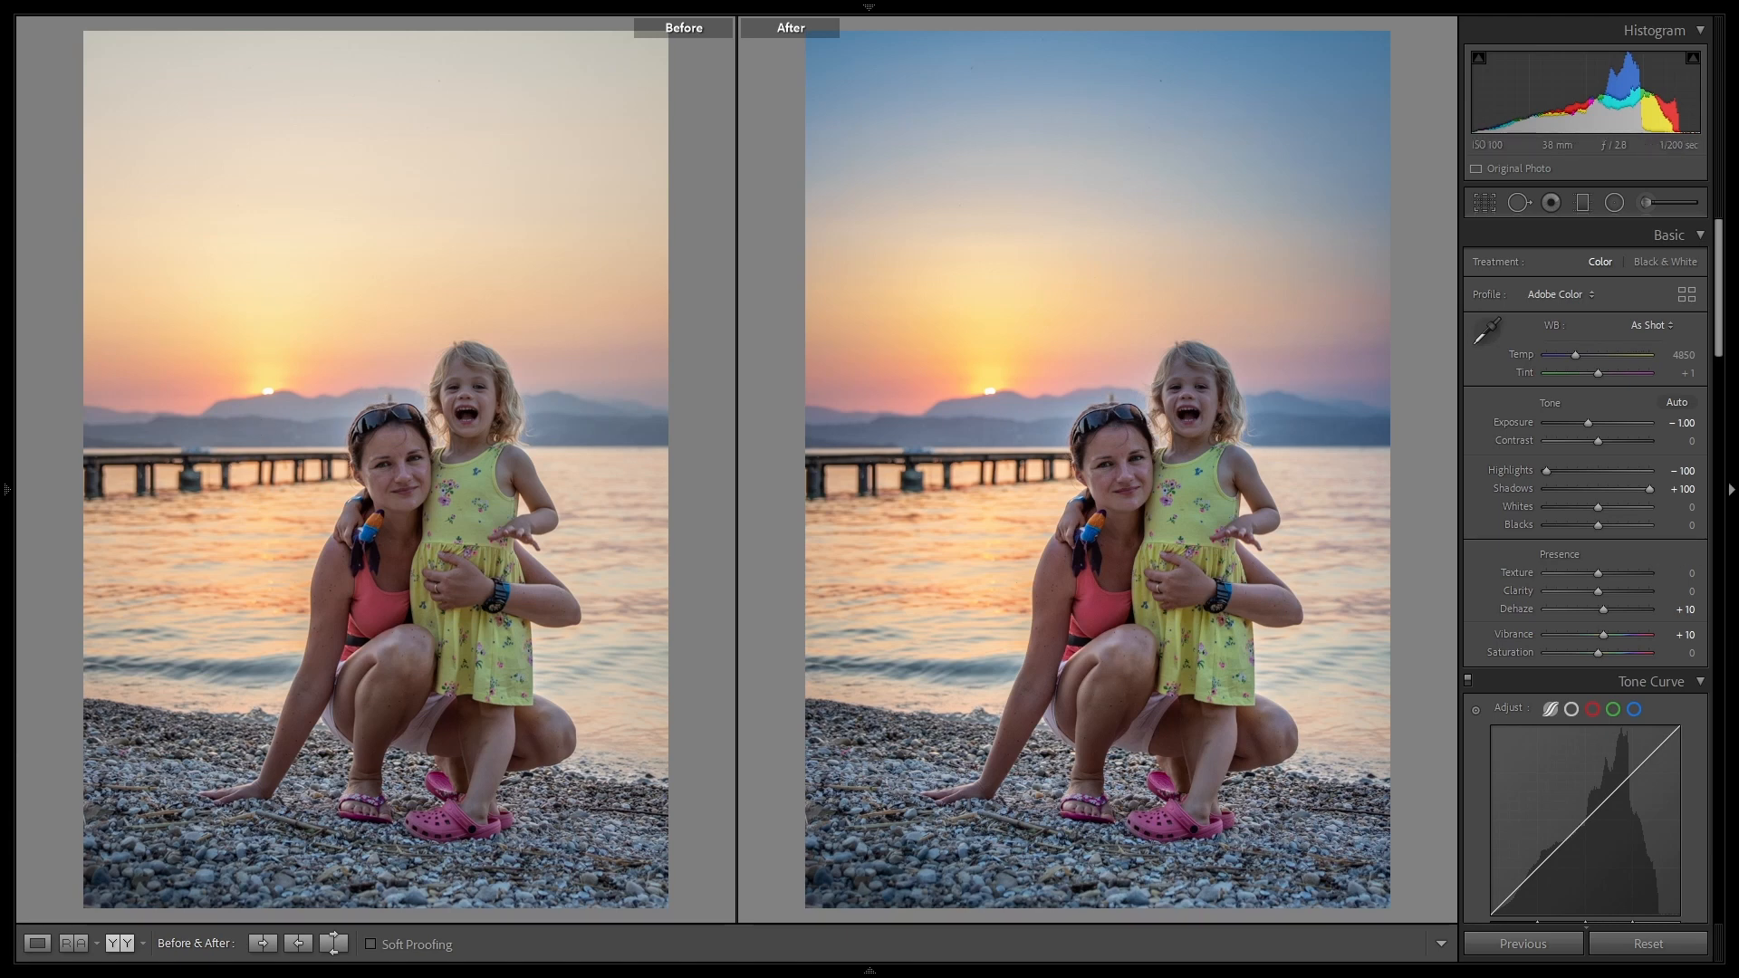
Step: Compare the sunset portrait with its unedited original in single view by resetting and undoing twice, also undoing the last filter exposure update
click(37, 943)
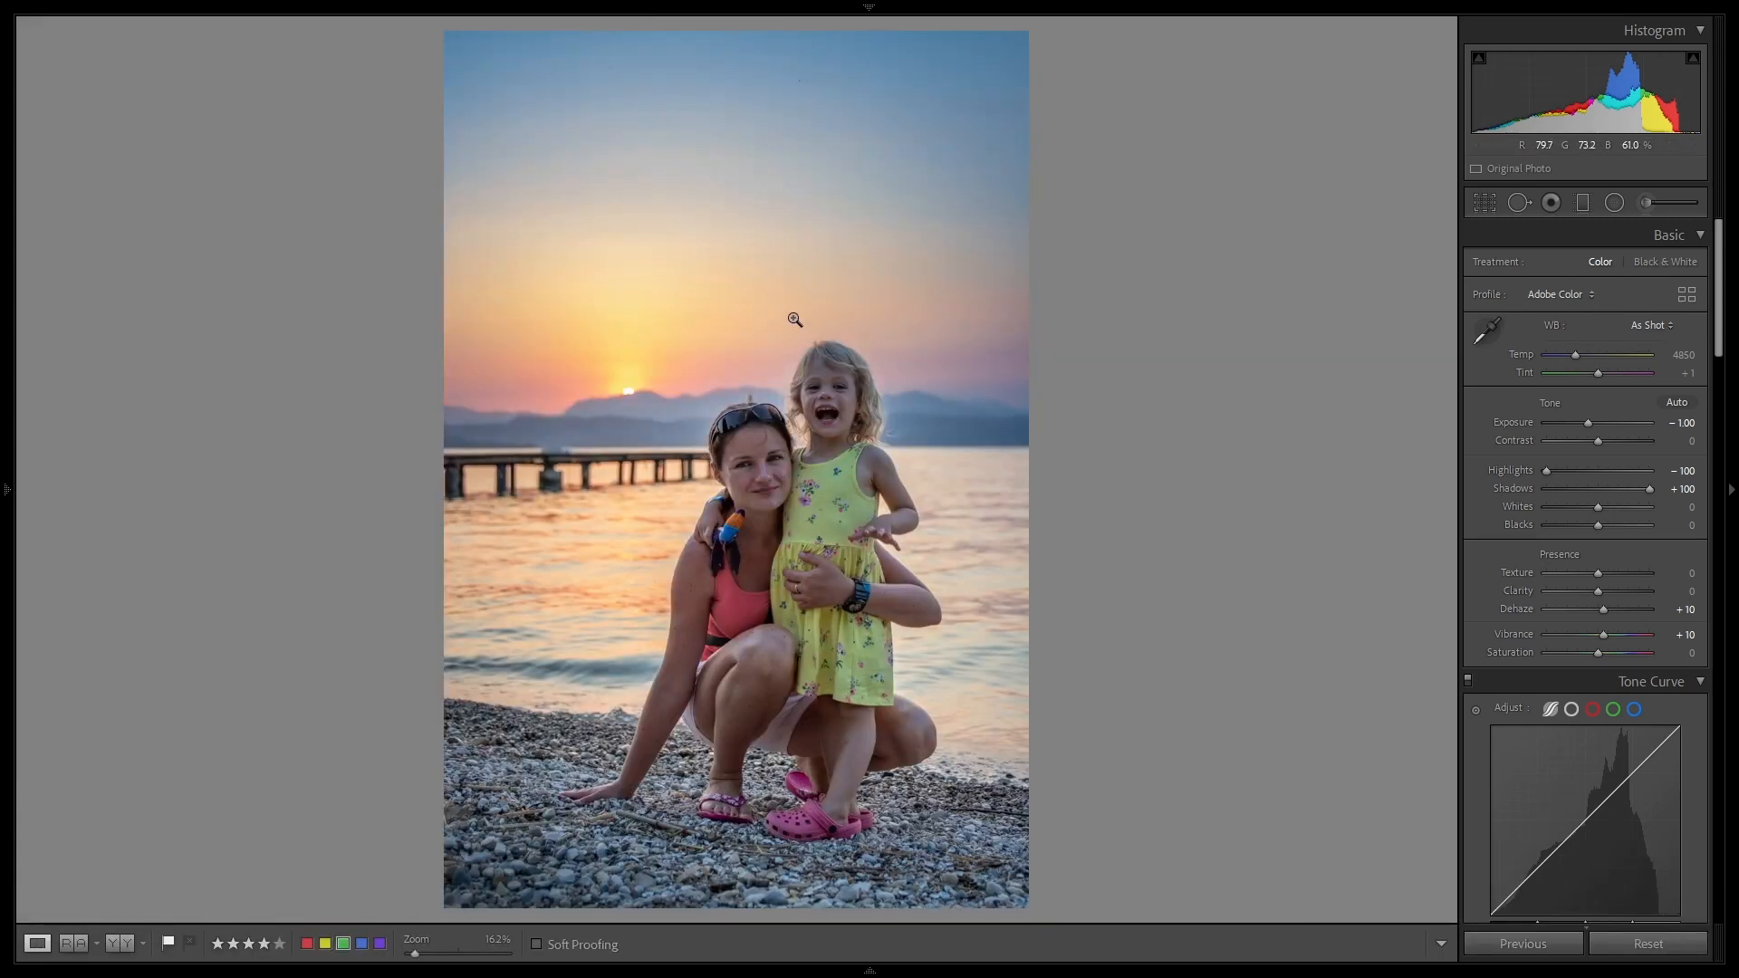
click(1648, 943)
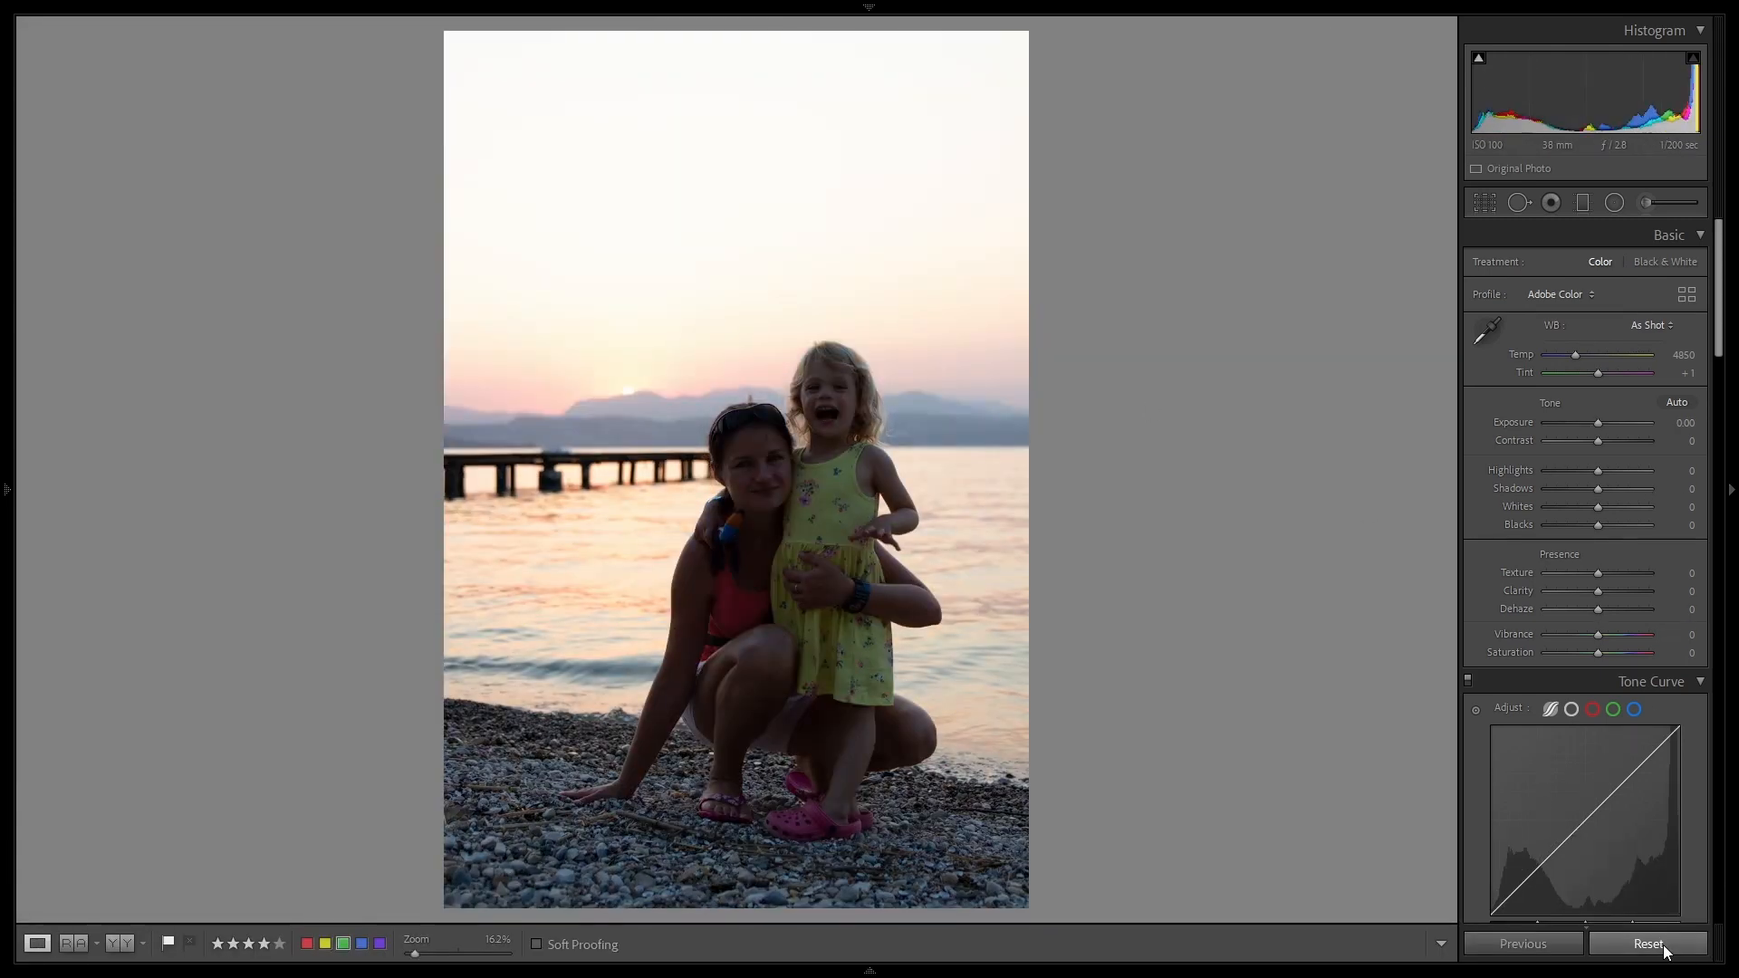
key(ctrl+z)
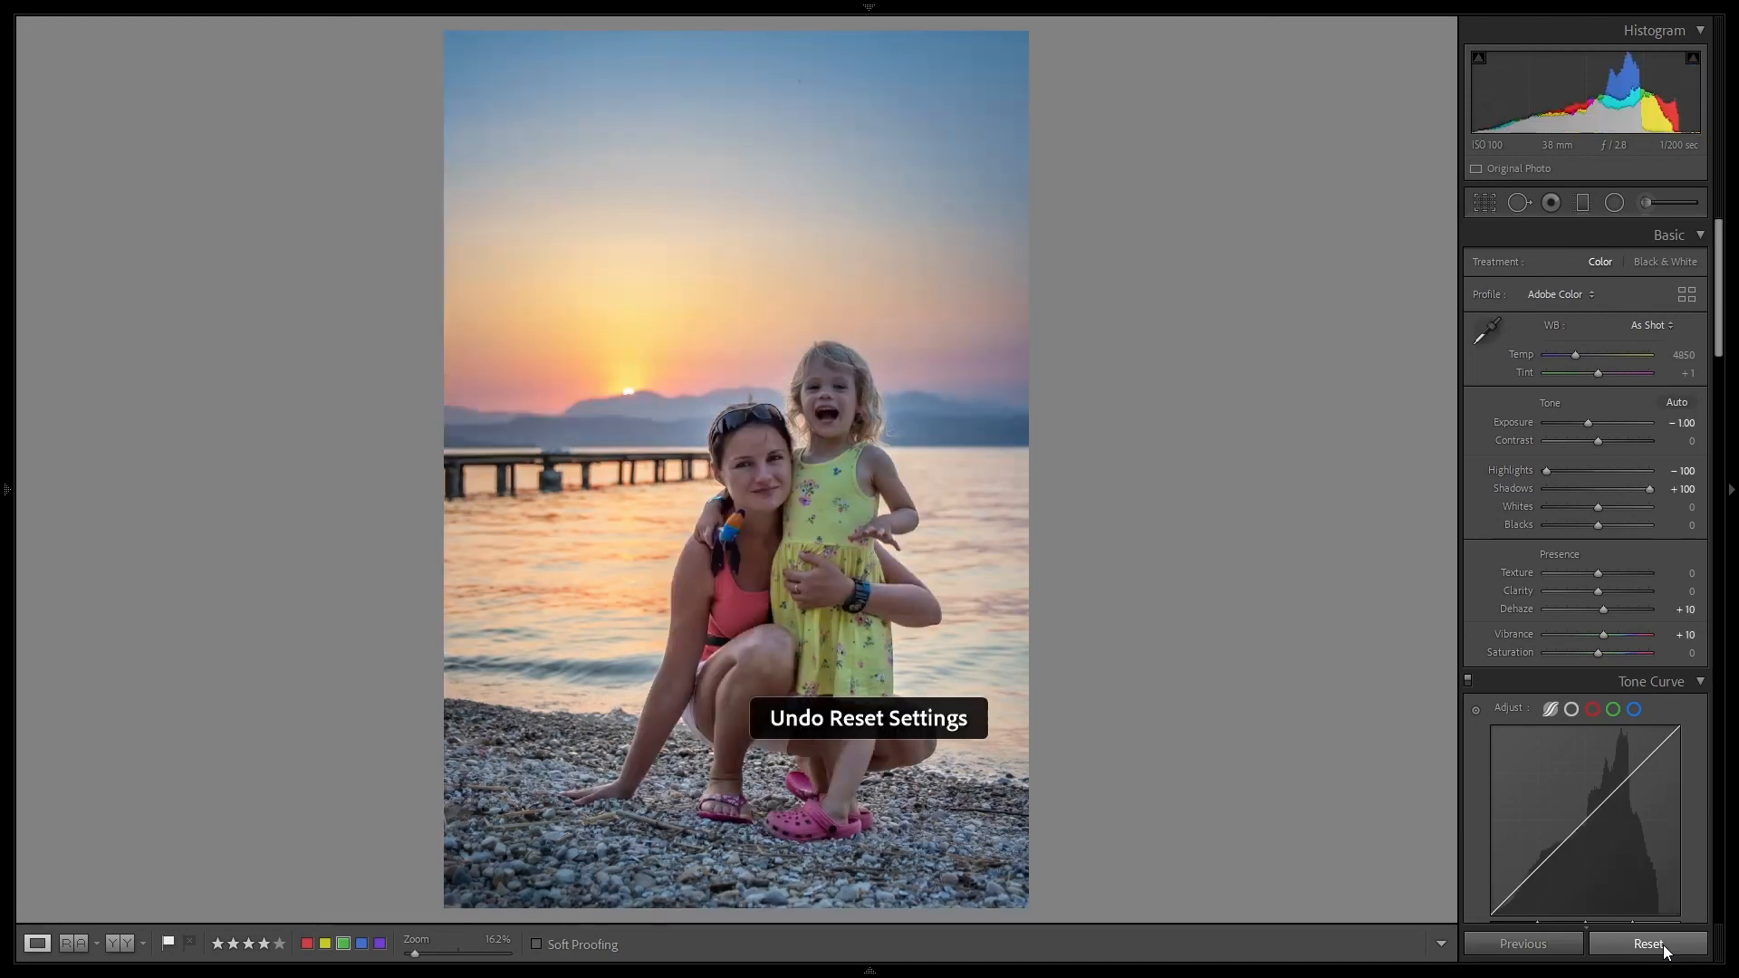
key(ctrl+z)
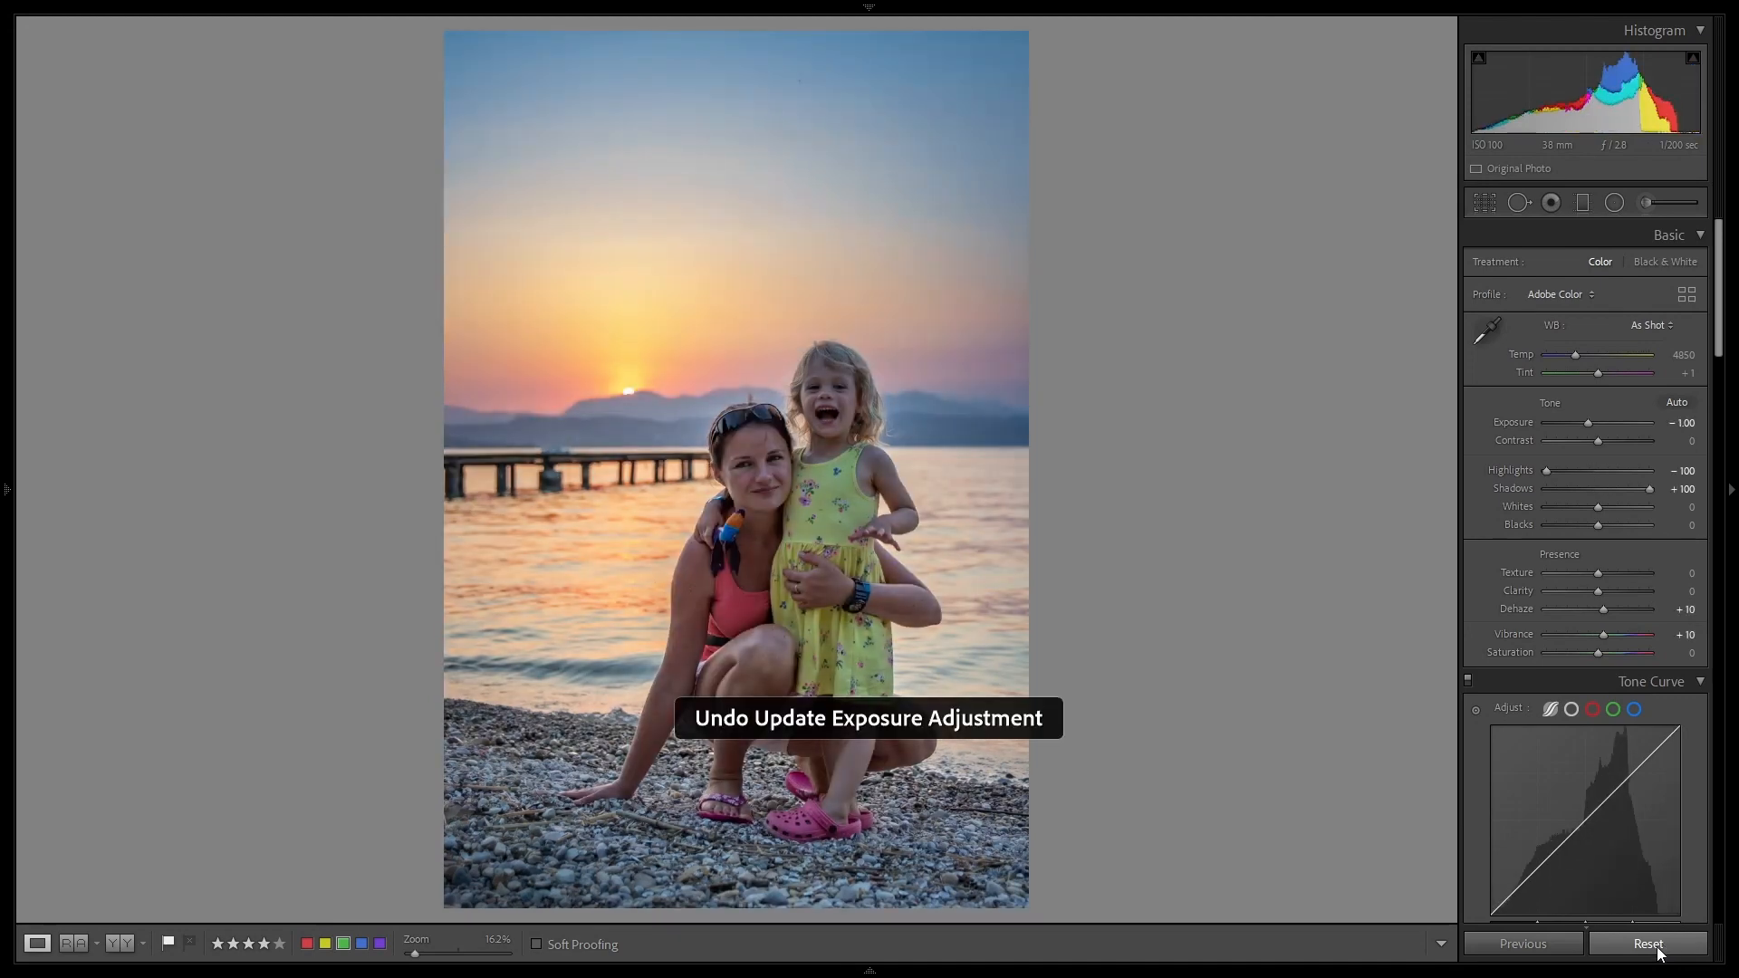
click(1651, 946)
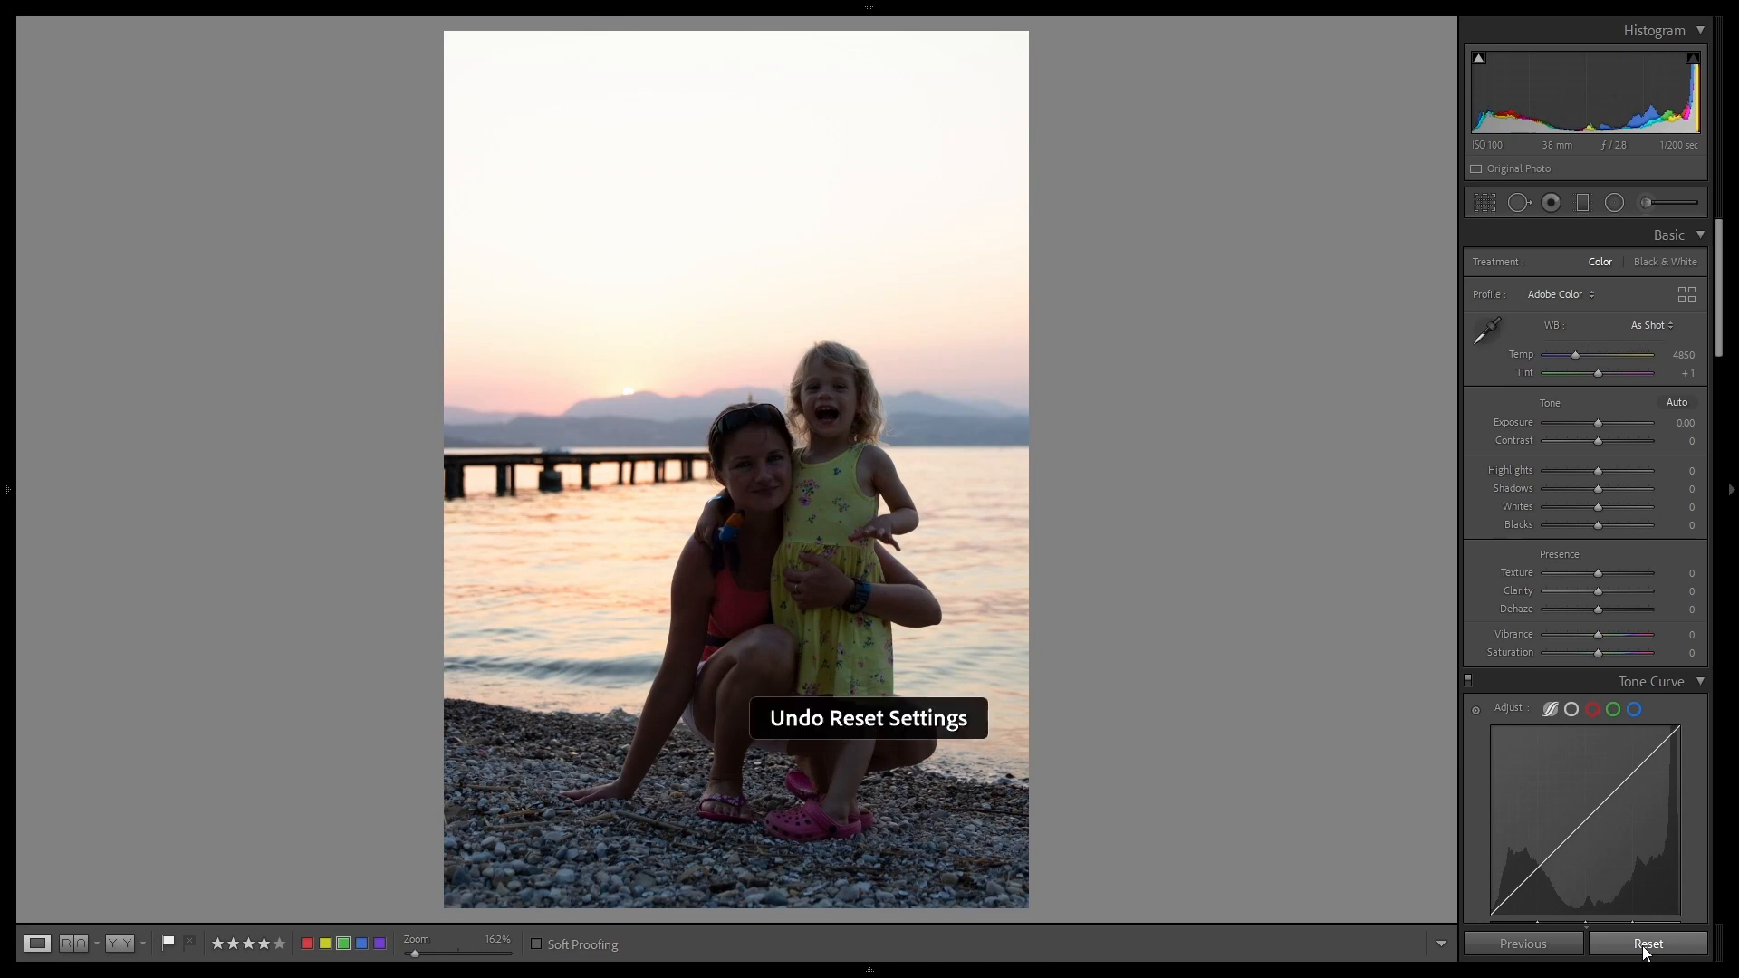
key(ctrl+z)
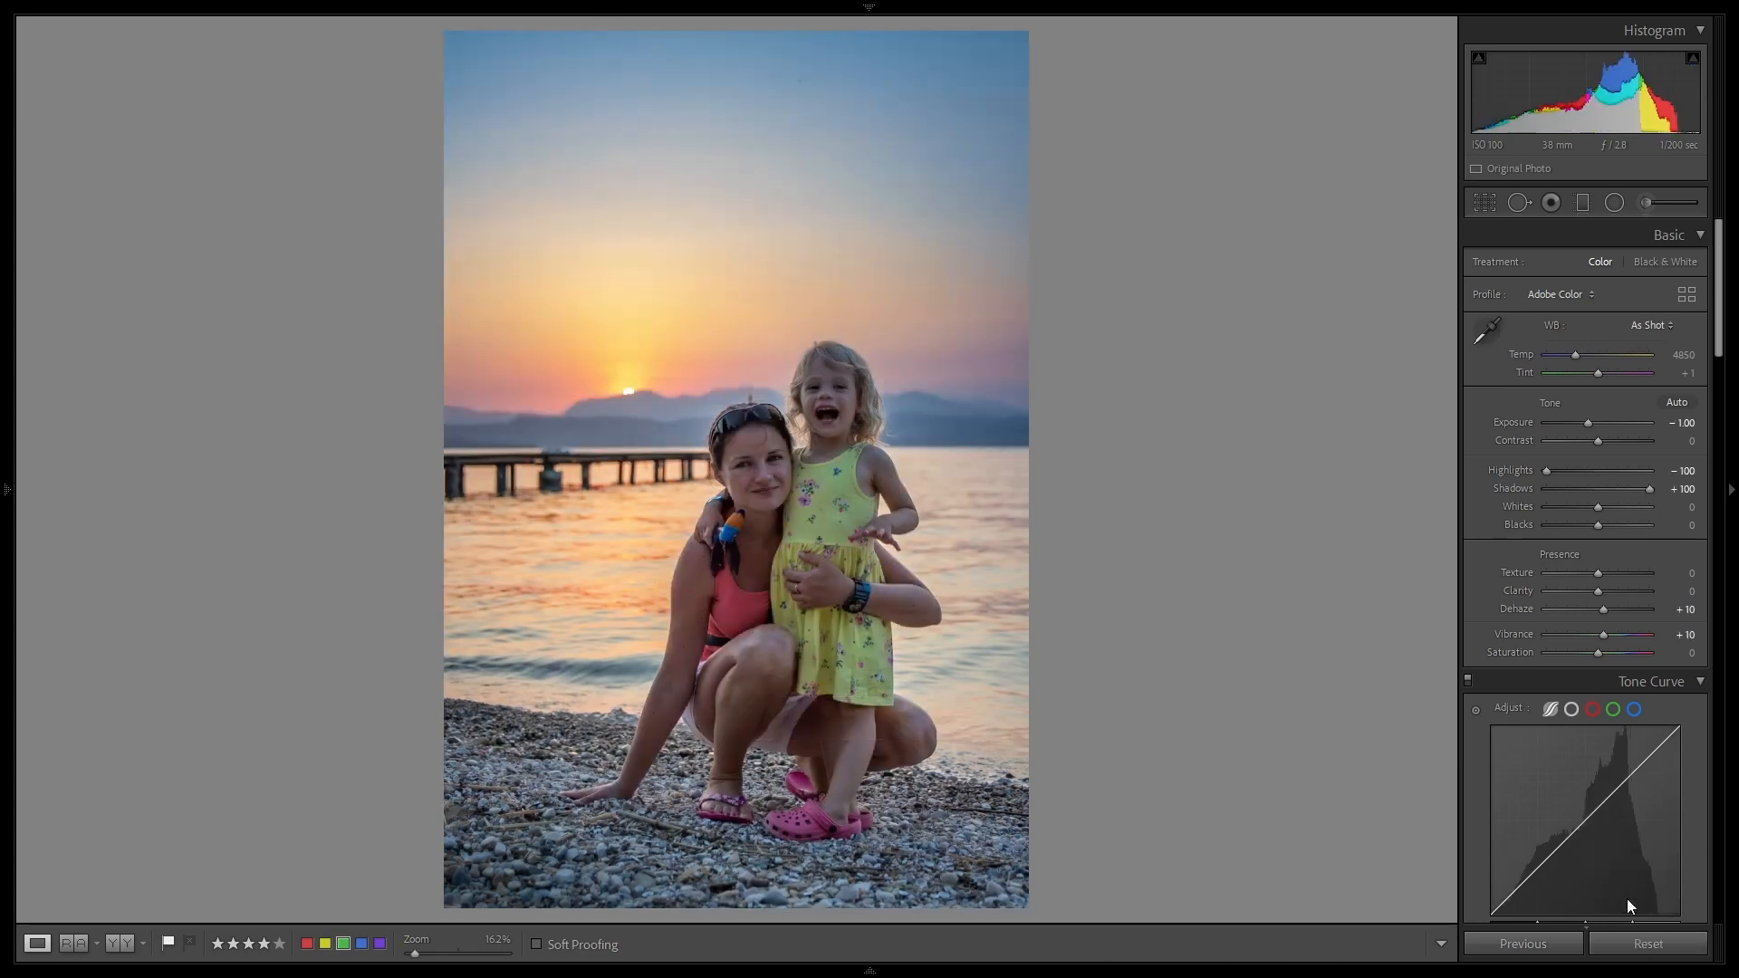